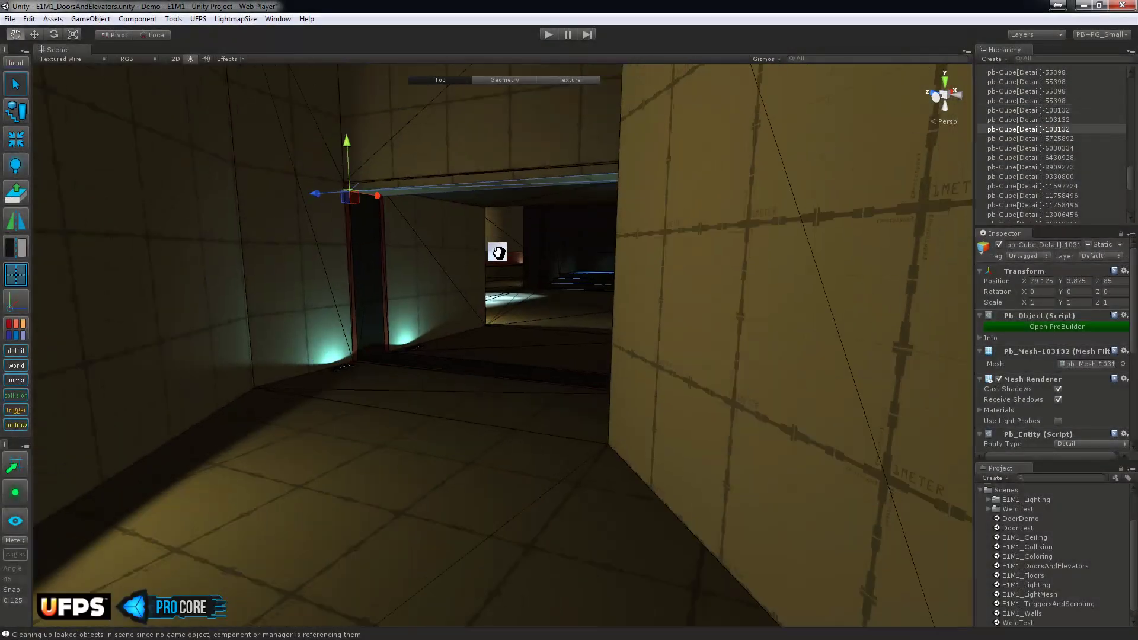
Examine the existing doorway and the rooms around it in the E1M1_DoorsAndElevators scene.
left_click_drag(309, 162, 360, 248)
key("ctrl+z")
right_click_drag(360, 247, 485, 337)
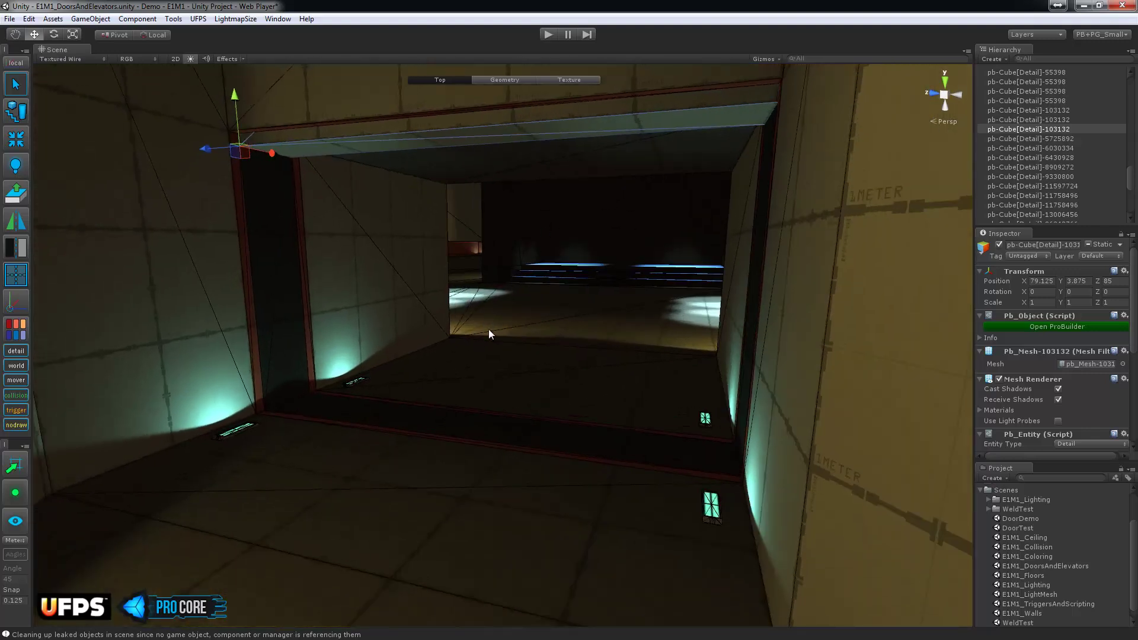
right_click_drag(541, 292, 452, 236)
right_click_drag(503, 283, 517, 286)
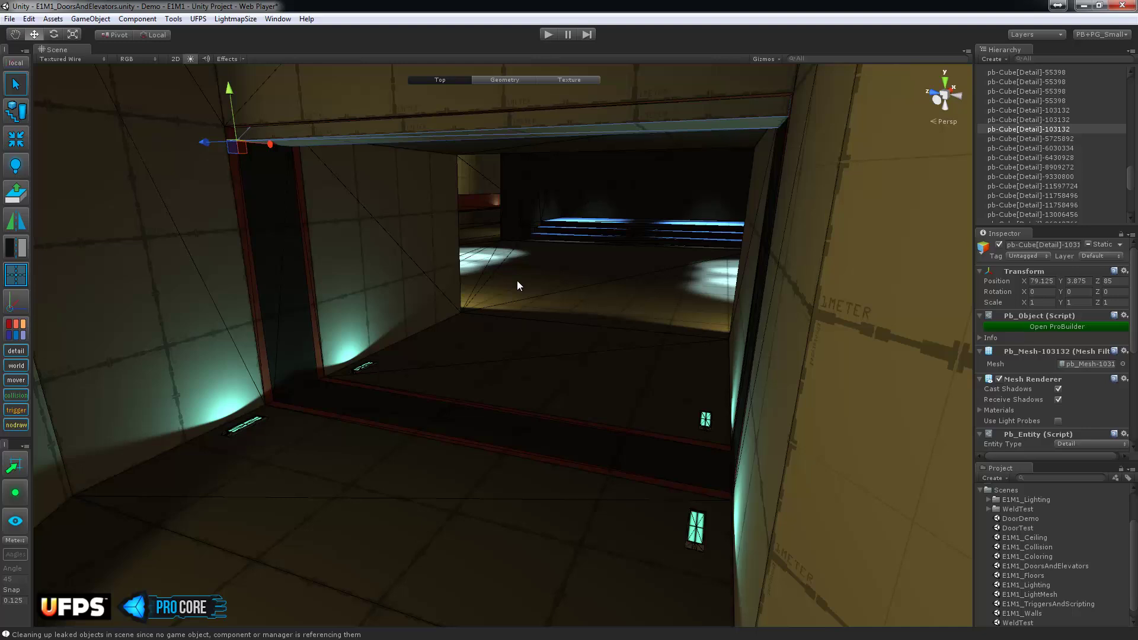
right_click_drag(589, 234, 606, 255)
left_click_drag(630, 267, 566, 326, "alt")
scroll(567, 326, "down", 3)
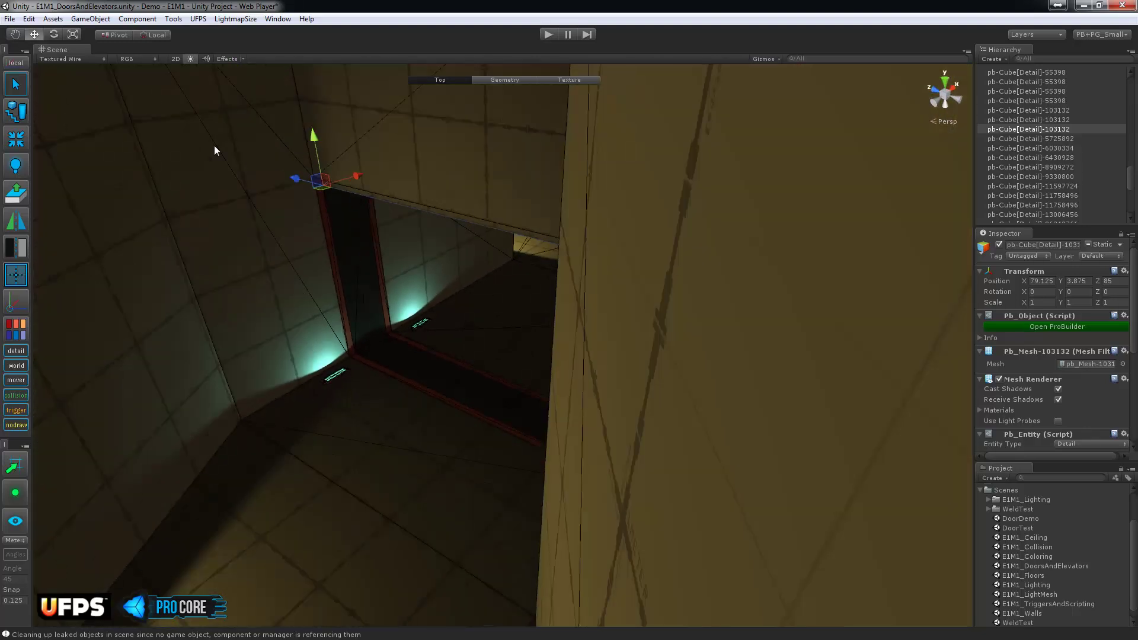
middle_click_drag(210, 153, 418, 272)
scroll(419, 272, "down", 3)
scroll(356, 281, "down", 2)
left_click(283, 290)
scroll(283, 290, "down", 3)
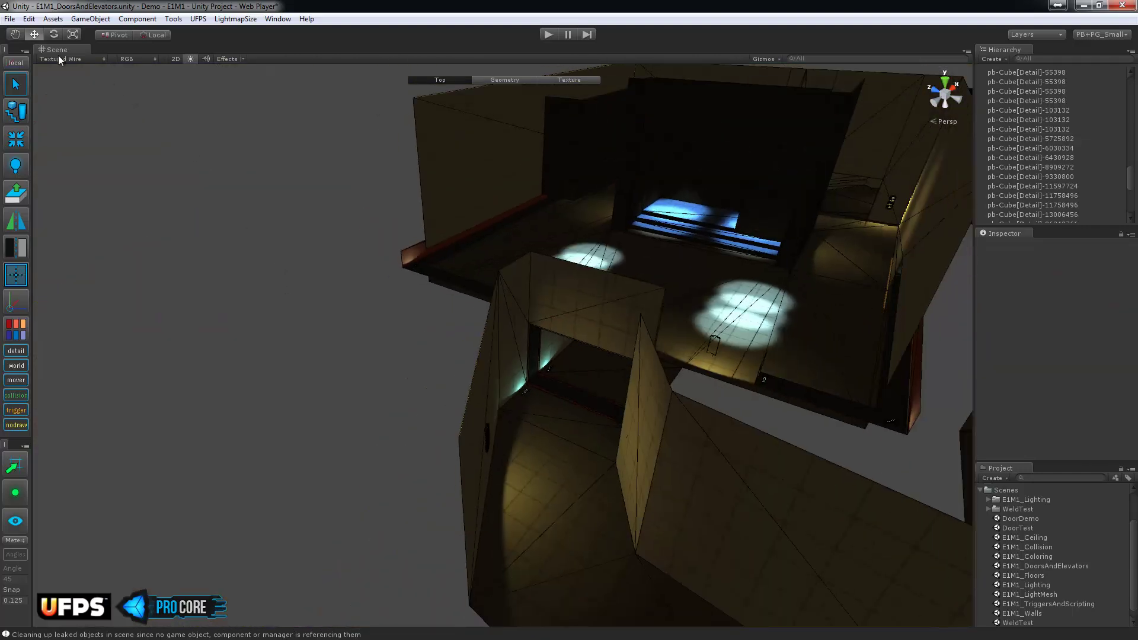
Create a new scene, discarding the unsaved changes in E1M1_DoorsAndElevators, and show the scene grid.
left_click(14, 22)
left_click(26, 32)
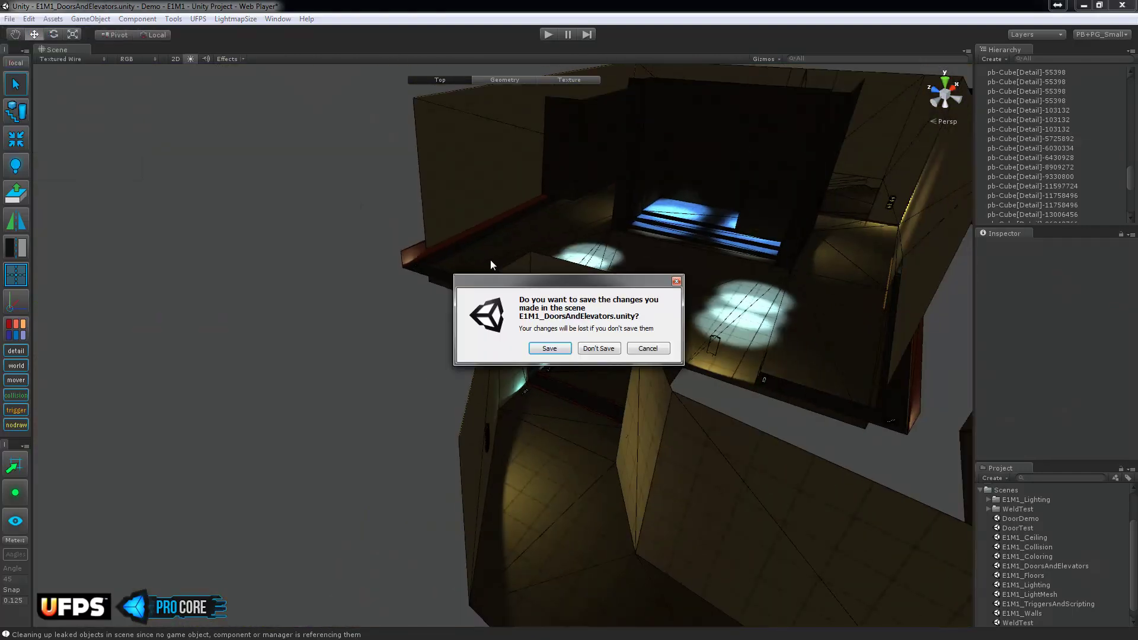
left_click(598, 350)
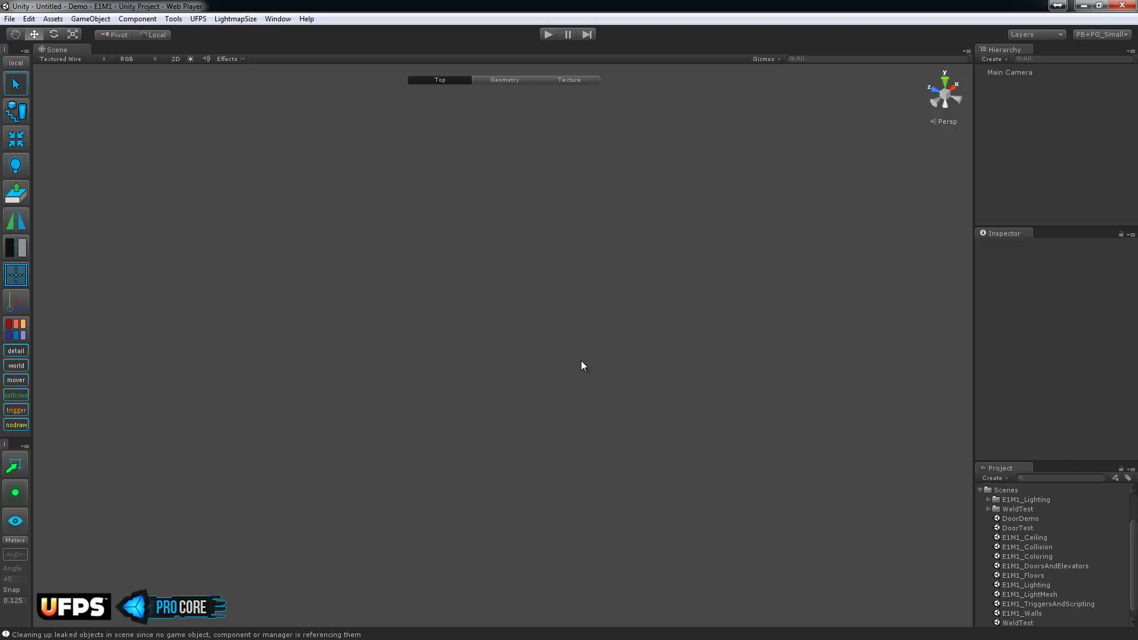
left_click(765, 59)
left_click(760, 84)
left_click(652, 172)
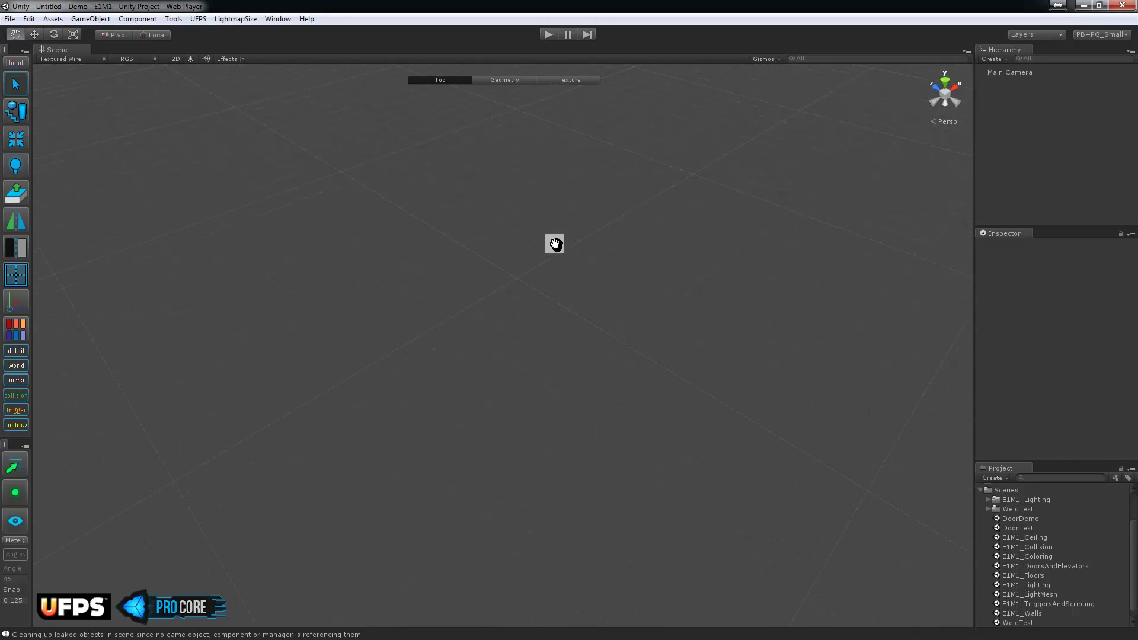
Add a ProBuilder cube and set its position to X 0, Y 0, Z 0.
middle_click_drag(555, 229, 570, 301)
middle_click_drag(571, 200, 564, 272)
key("ctrl+k")
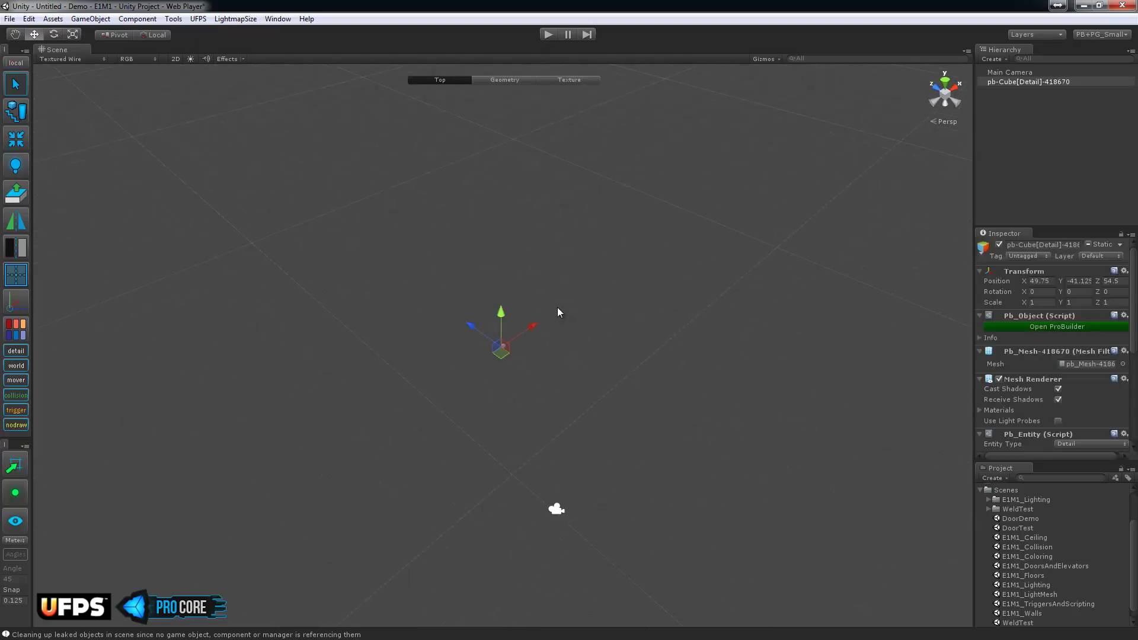
left_click(1047, 284)
type("0")
key("Tab")
type("0")
key("Tab")
type("0")
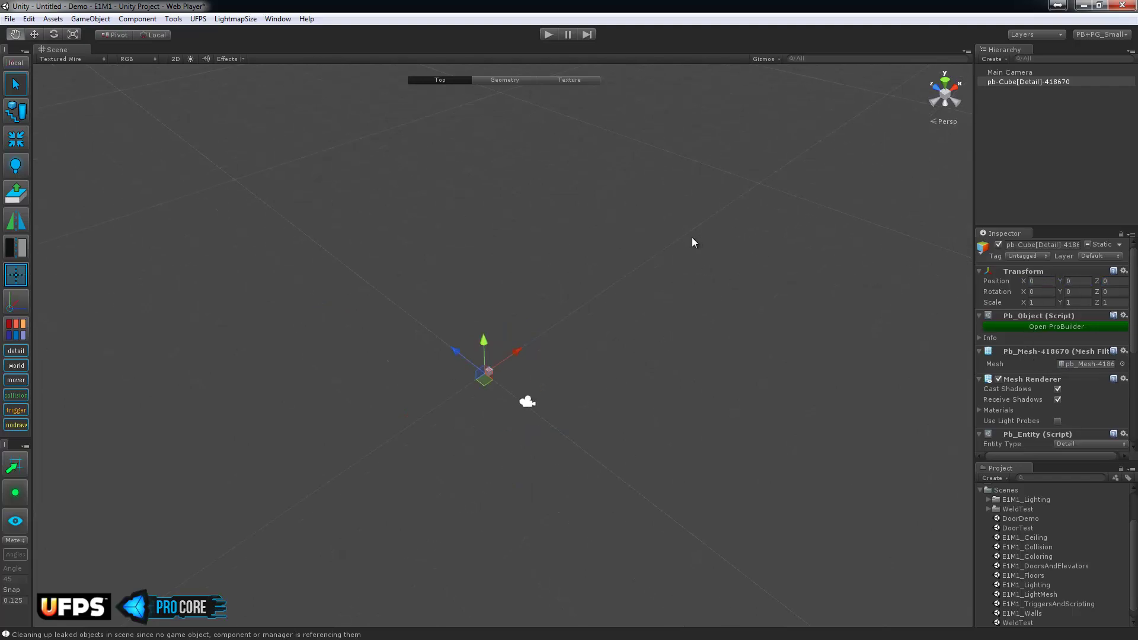
Pull one side face of the cube outward to stretch it into a long beam.
type("f")
left_click_drag(653, 284, 666, 281, "alt")
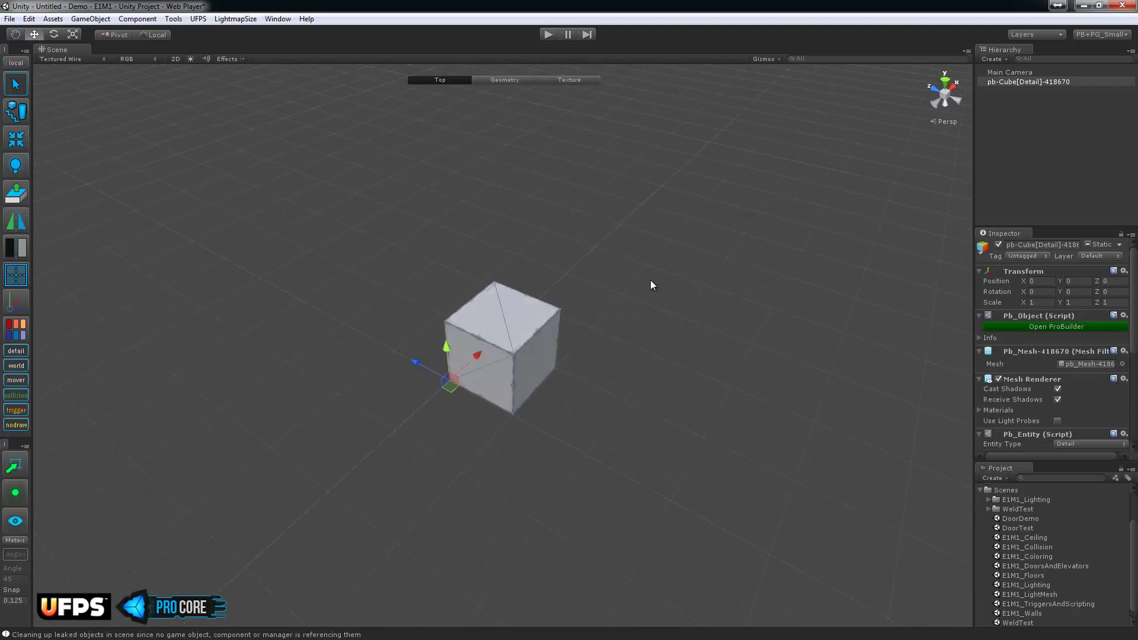
key("g")
left_click(546, 351)
scroll(545, 347, "down", 4)
left_click(518, 348)
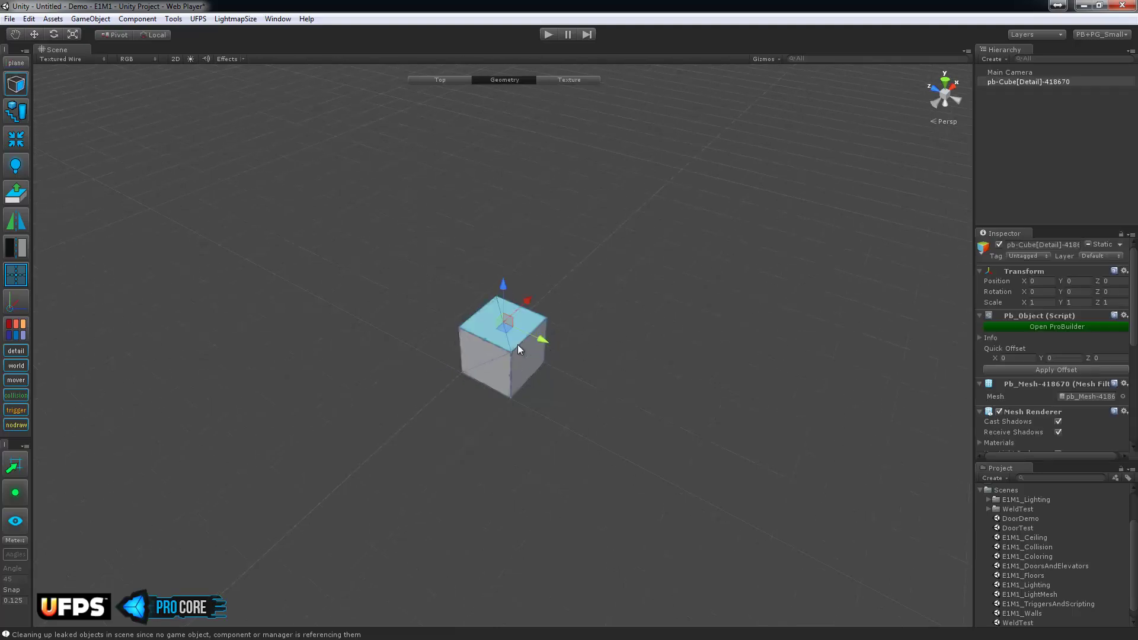
left_click(523, 350)
scroll(553, 347, "down", 3)
middle_click_drag(645, 345, 475, 269)
left_click_drag(382, 298, 470, 302, "shift")
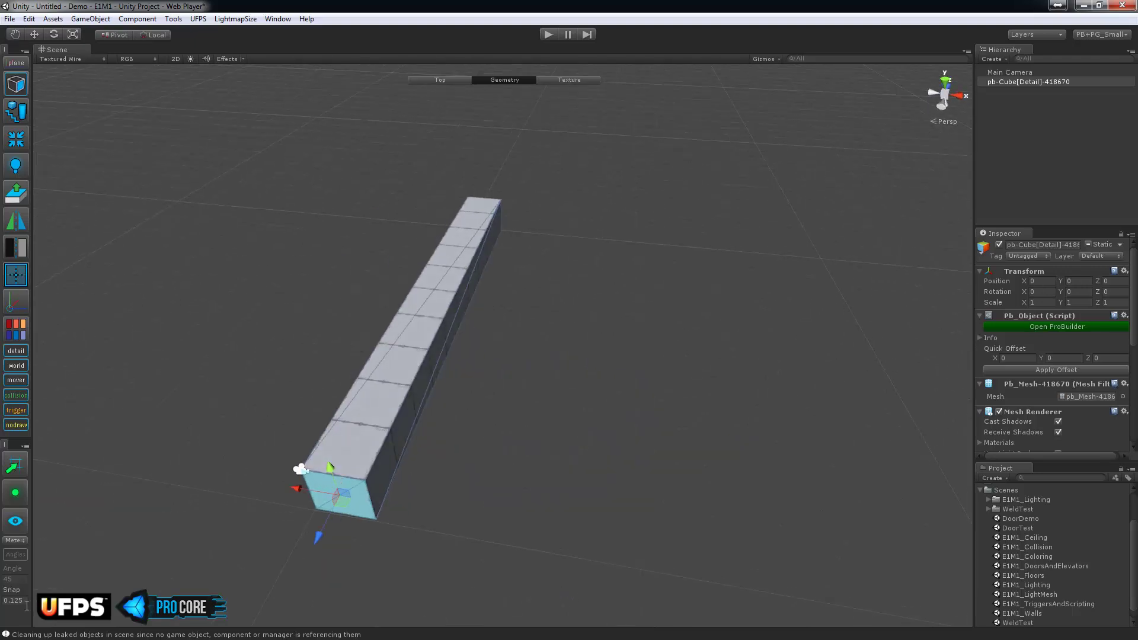
Set the snap value to 1 and pull the beam's long side face outward to form a square floor slab.
left_click(3, 601)
type("1")
left_click(397, 431)
middle_click_drag(564, 434, 408, 365)
left_click_drag(355, 300, 436, 347)
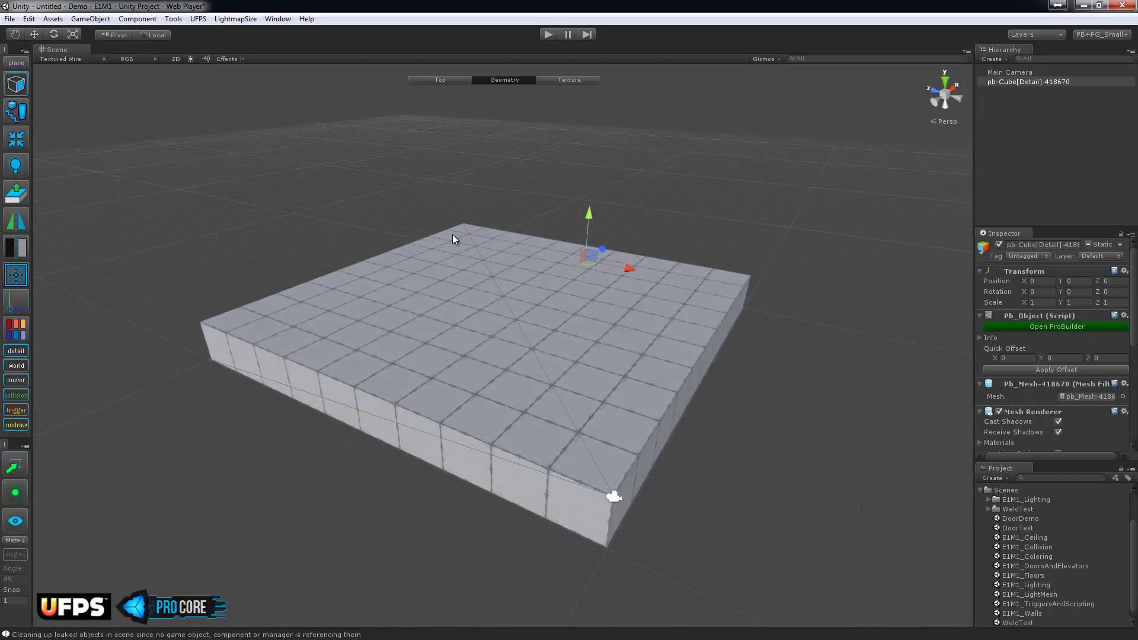
key("Escape")
key("Escape")
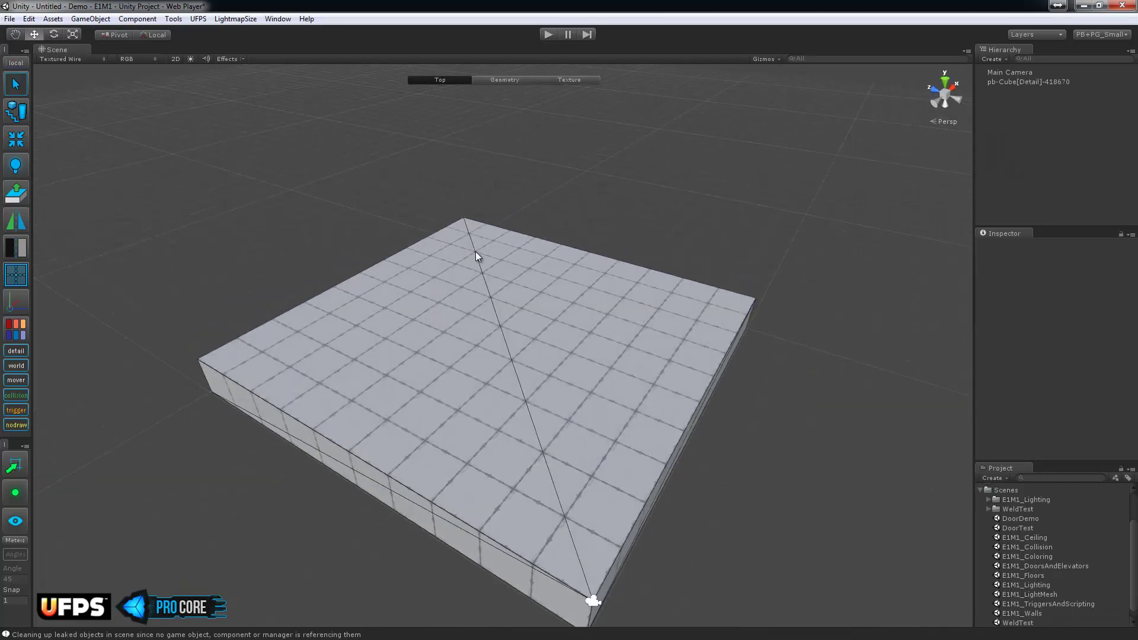
Add a second cube and place it on the floor slab at X 6, Y 1, Z -2.
key("ctrl+k")
left_click_drag(493, 368, 436, 276)
middle_click_drag(581, 359, 579, 397)
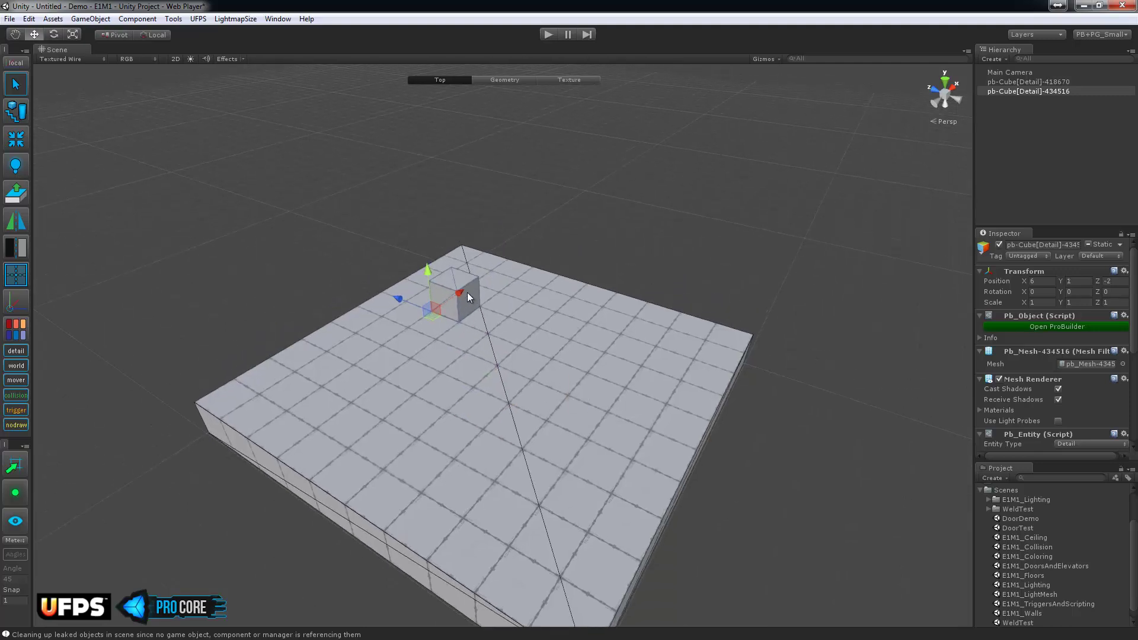
Raise the top face of the new cube to form a pillar about 4 m tall.
key("g")
left_click(450, 276)
middle_click_drag(491, 265, 484, 305)
left_click_drag(444, 271, 446, 200)
middle_click_drag(490, 245, 511, 325)
scroll(511, 325, "up", 3)
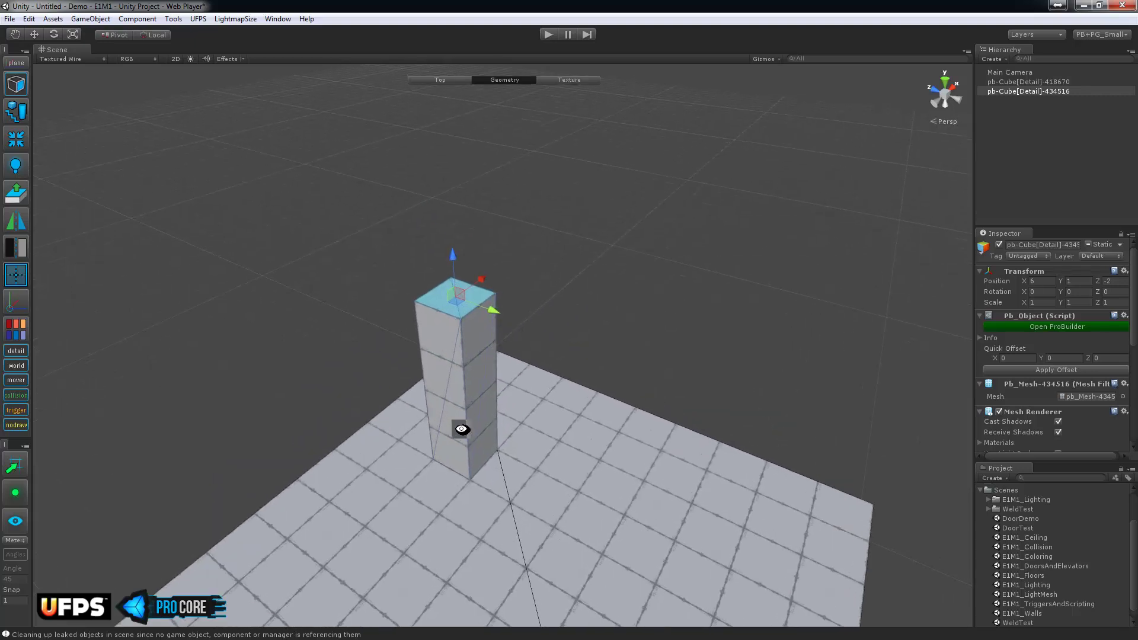
Lower the two inner top vertices of the pillar by about 1 m so its top slopes at 45 degrees.
left_click_drag(457, 431, 510, 370, "alt")
key("g")
key("g")
key("h")
left_click_drag(536, 247, 498, 286)
left_click_drag(498, 286, 524, 258, "alt")
left_click_drag(523, 200, 495, 257)
left_click(488, 268)
key("p")
middle_click_drag(492, 297, 451, 270)
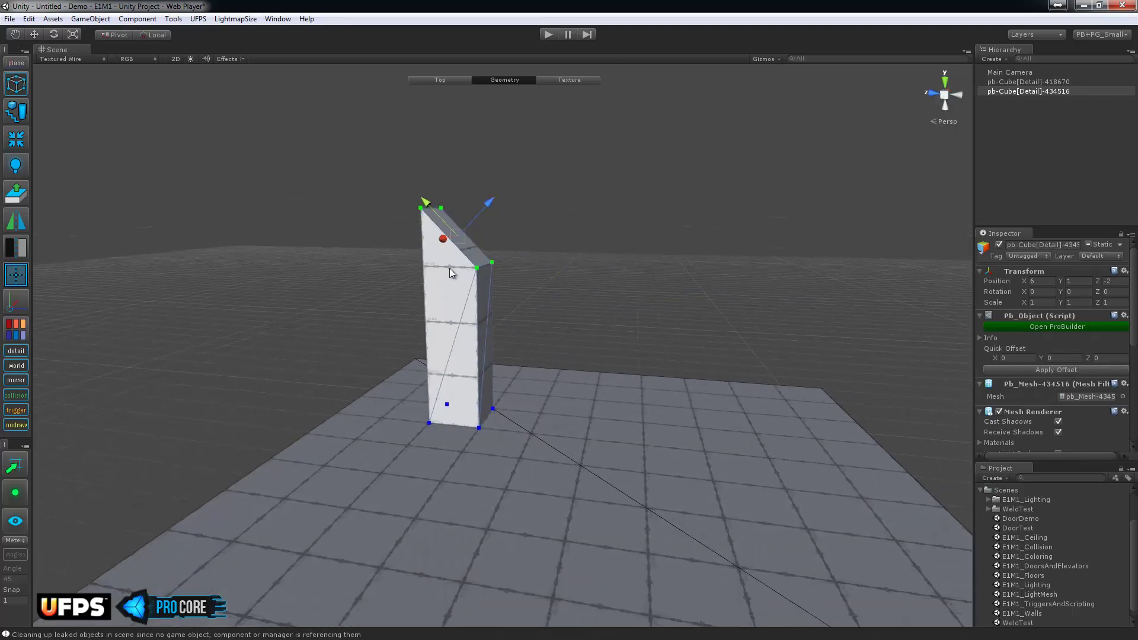
With the handle in global orientation, extrude the sloped top sideways into a lintel and shape its far end with the opposite slope.
left_click(23, 62)
left_click(21, 63)
left_click_drag(453, 237, 632, 281, "shift")
middle_click_drag(761, 347, 707, 334)
left_click_drag(554, 160, 648, 229)
left_click_drag(559, 205, 734, 207)
left_click_drag(617, 160, 823, 305)
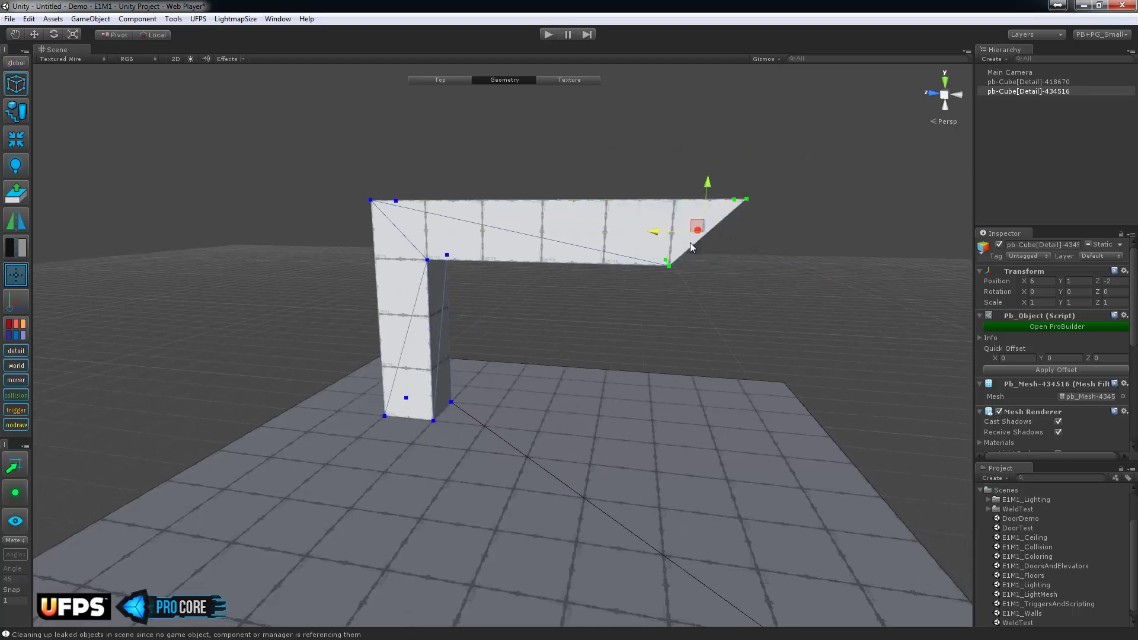
Extrude the lintel's sloped end down to the floor slab as the second leg of the door frame.
left_click_drag(697, 249, 624, 449, "alt")
left_click_drag(530, 403, 722, 456, "alt")
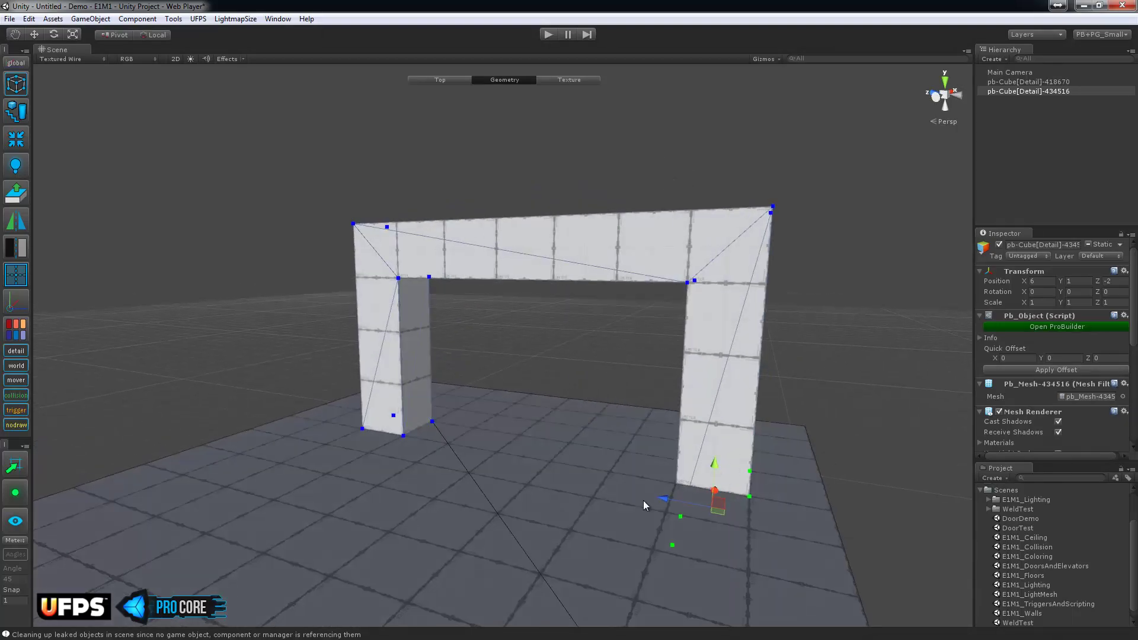
left_click_drag(625, 358, 462, 346, "alt")
key("Escape")
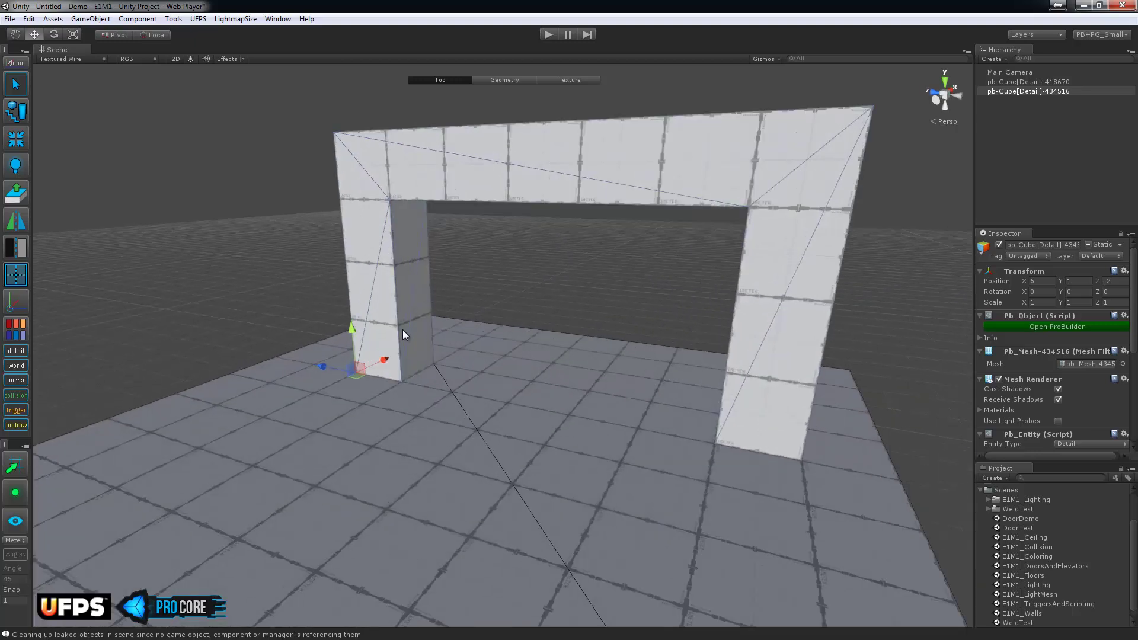
Select the diagonal corner edge of the door frame and insert an edge loop around the frame through it.
key("g")
key("h")
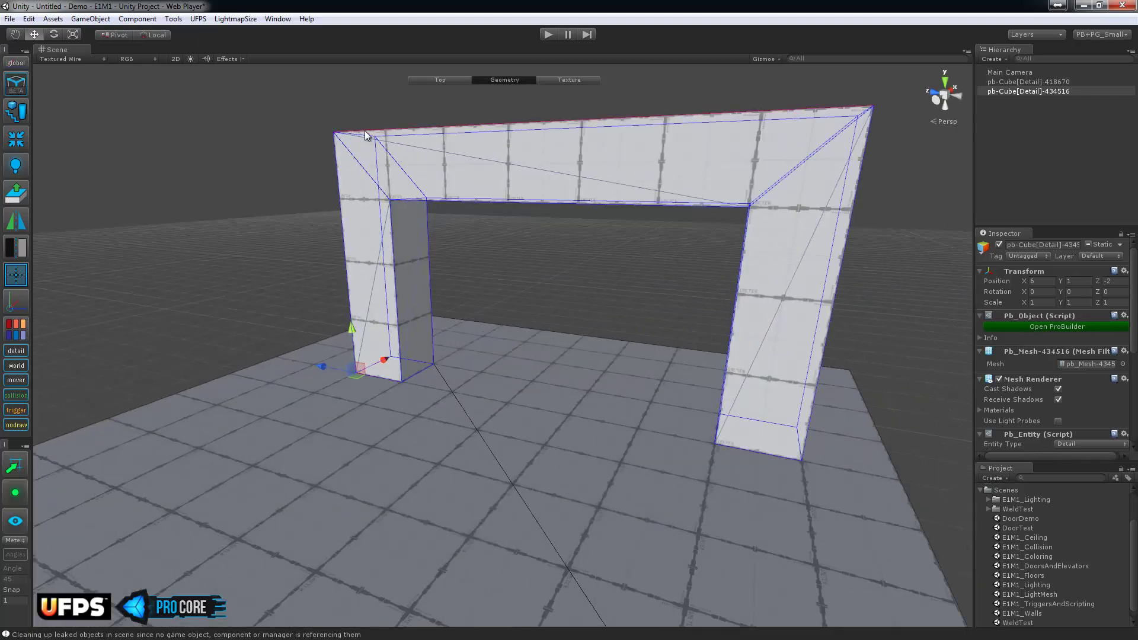
left_click(363, 172)
left_click_drag(516, 229, 581, 267, "alt")
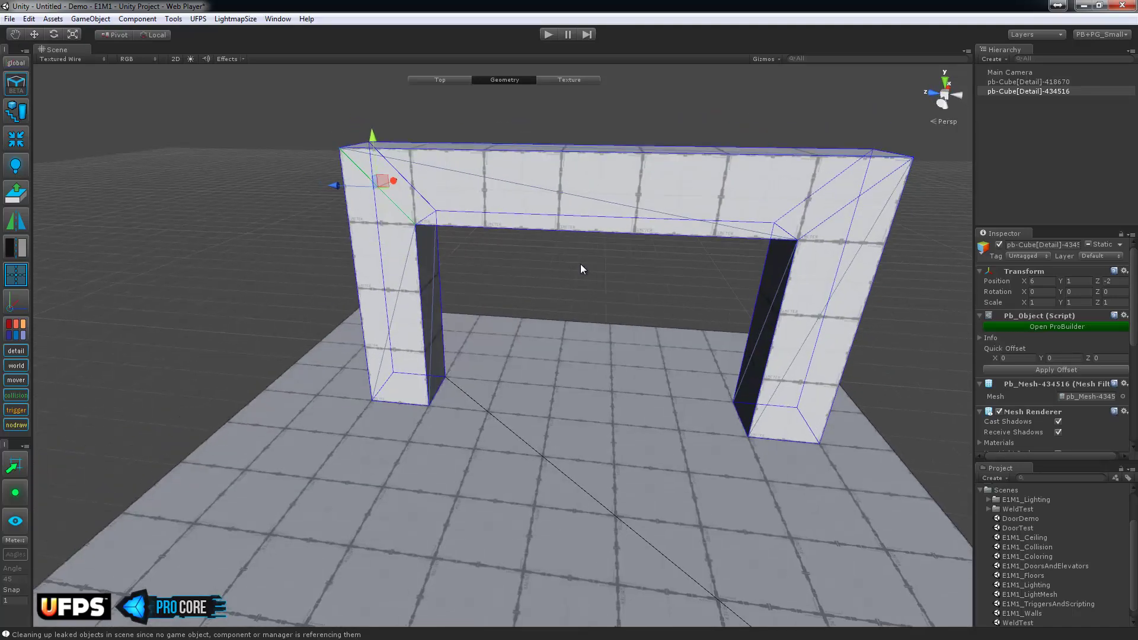
key("alt+u")
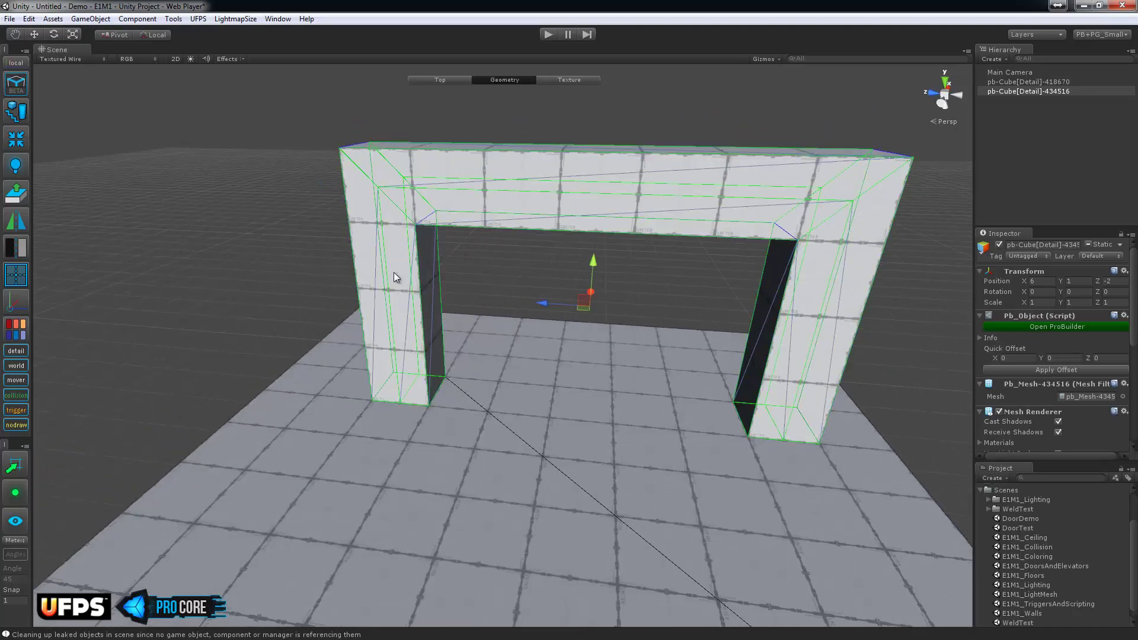
Set the snap value to 0.25 and extrude the three inner faces on the front of the door frame outward.
key("h")
left_click(388, 214)
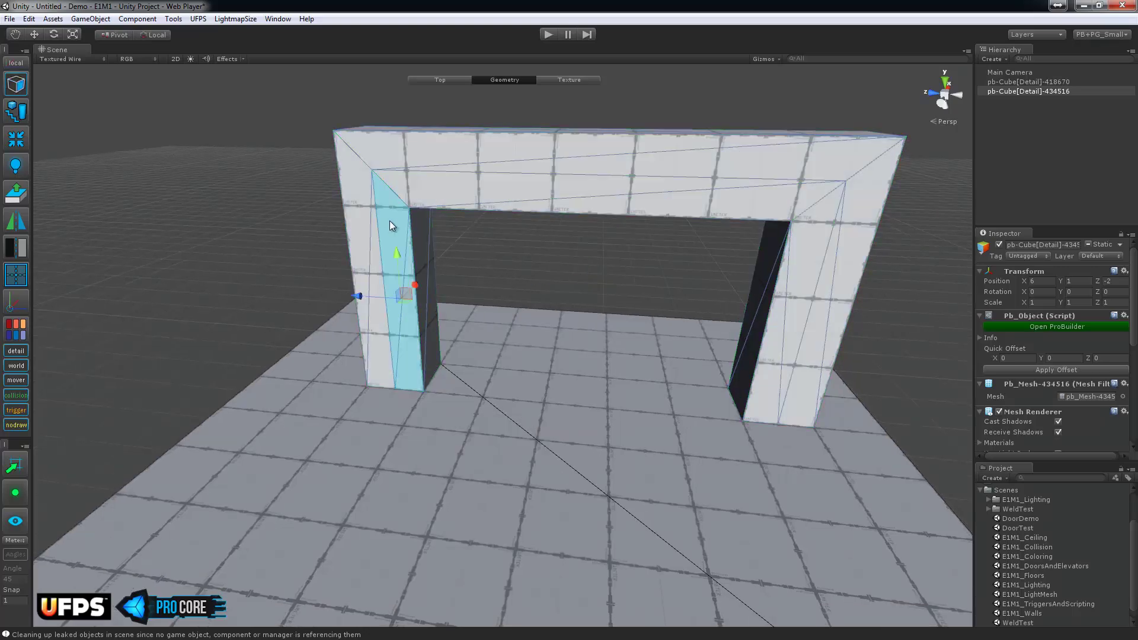
left_click(474, 194, "shift")
left_click(804, 260, "shift")
left_click_drag(848, 330, 497, 288, "alt")
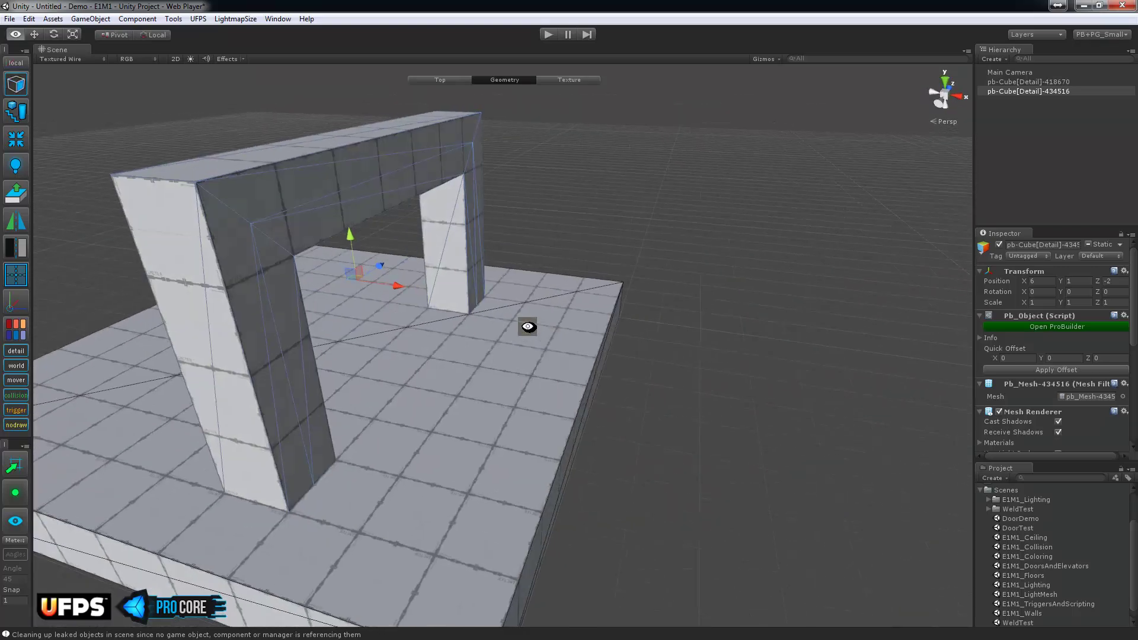
left_click_drag(288, 212, 407, 353, "alt")
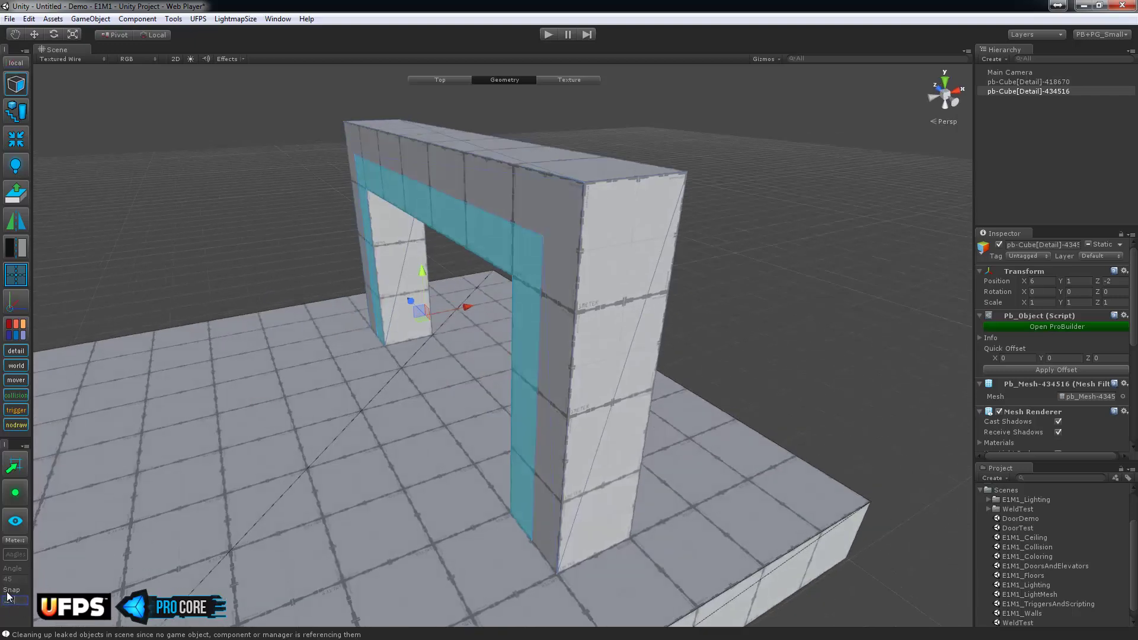
left_click_drag(467, 305, 243, 271, "shift")
Select the three matching inner faces on the back of the door frame and extrude them outward.
left_click(242, 267)
left_click(265, 207, "shift")
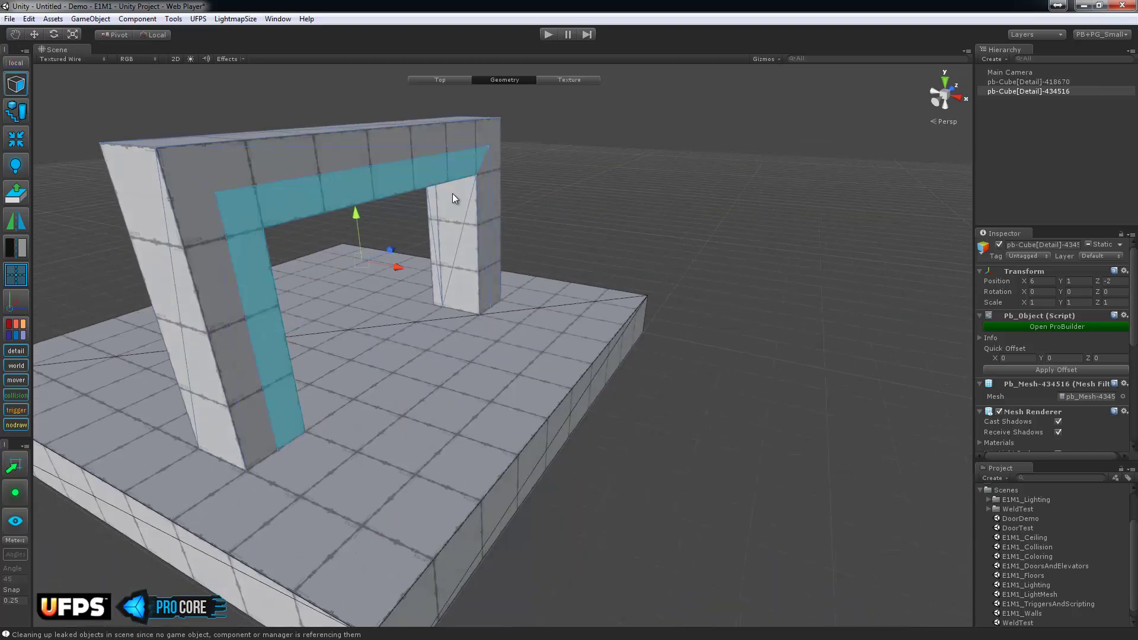
left_click(490, 201, "shift")
left_click_drag(533, 292, 490, 202, "alt")
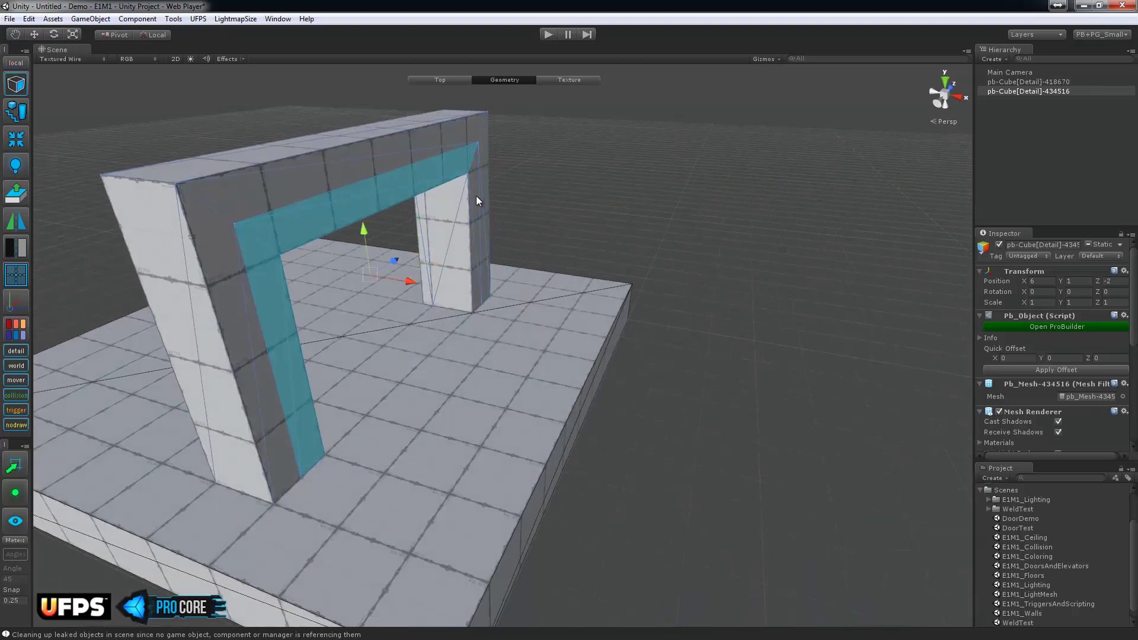
left_click_drag(447, 293, 414, 407, "shift")
key("Escape")
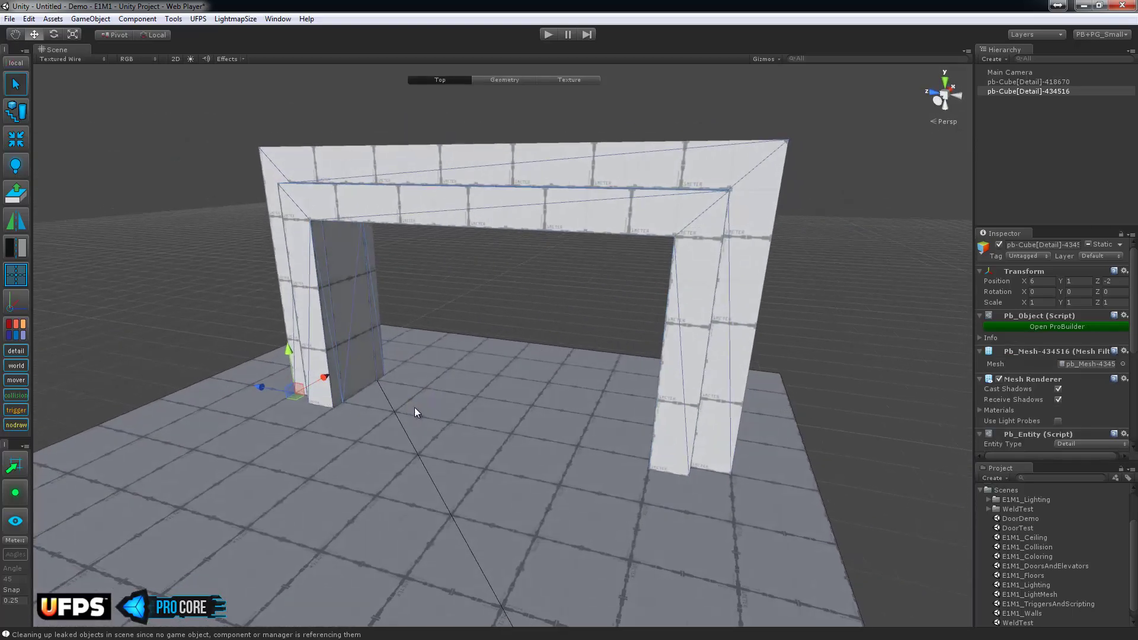
Add a third cube and snap it against the inner side of the first leg at X 6, Y 1, Z -3.
key("ctrl+k")
key("v")
left_click_drag(465, 373, 354, 406)
left_click_drag(422, 372, 422, 377, "alt")
scroll(422, 376, "up", 3)
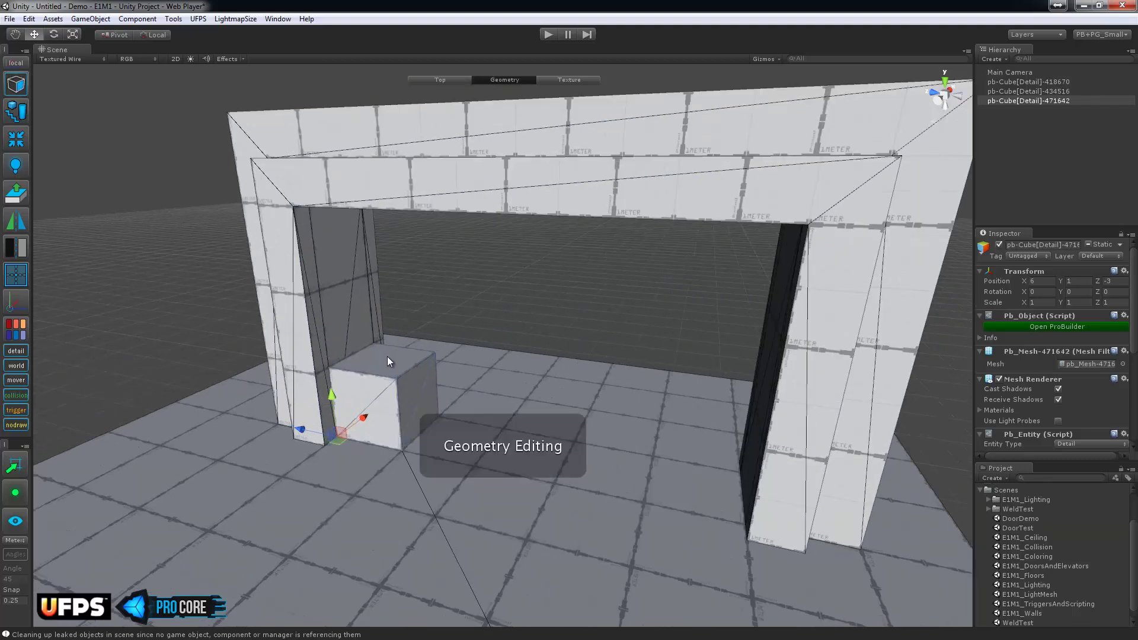
Stretch the third cube up to the lintel and across to the opposite leg to form the door panel.
key("g")
left_click(392, 357)
left_click_drag(533, 364, 437, 299, "alt")
left_click_drag(372, 280, 371, 172)
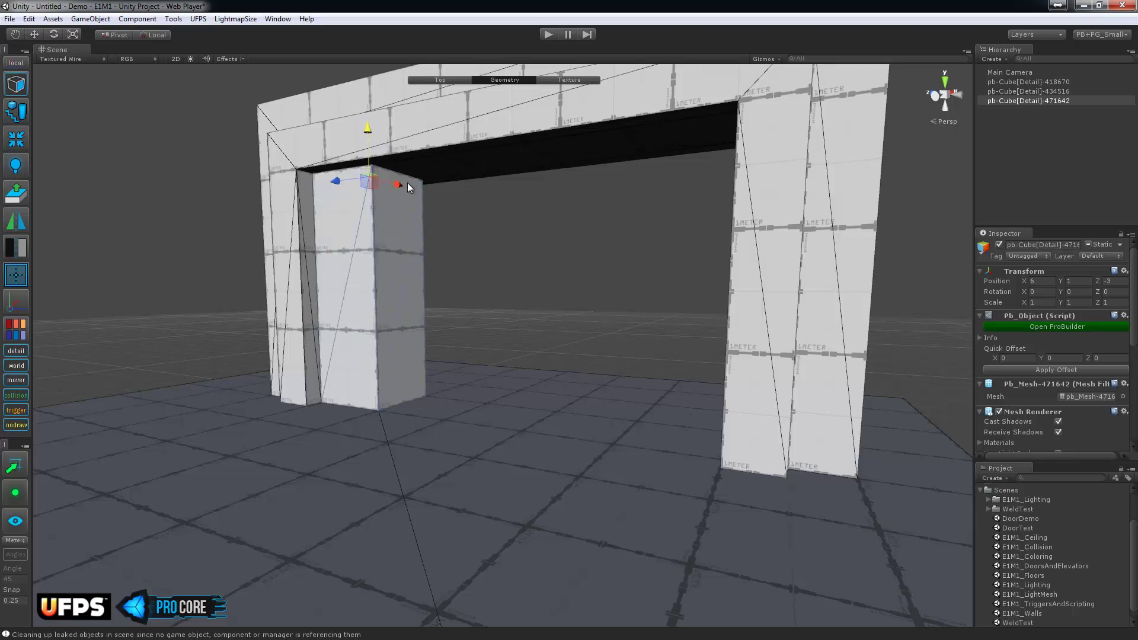
left_click(406, 232)
left_click_drag(406, 231, 572, 393, "alt")
left_click_drag(428, 303, 750, 303)
left_click_drag(744, 412, 582, 422, "alt")
key("Escape")
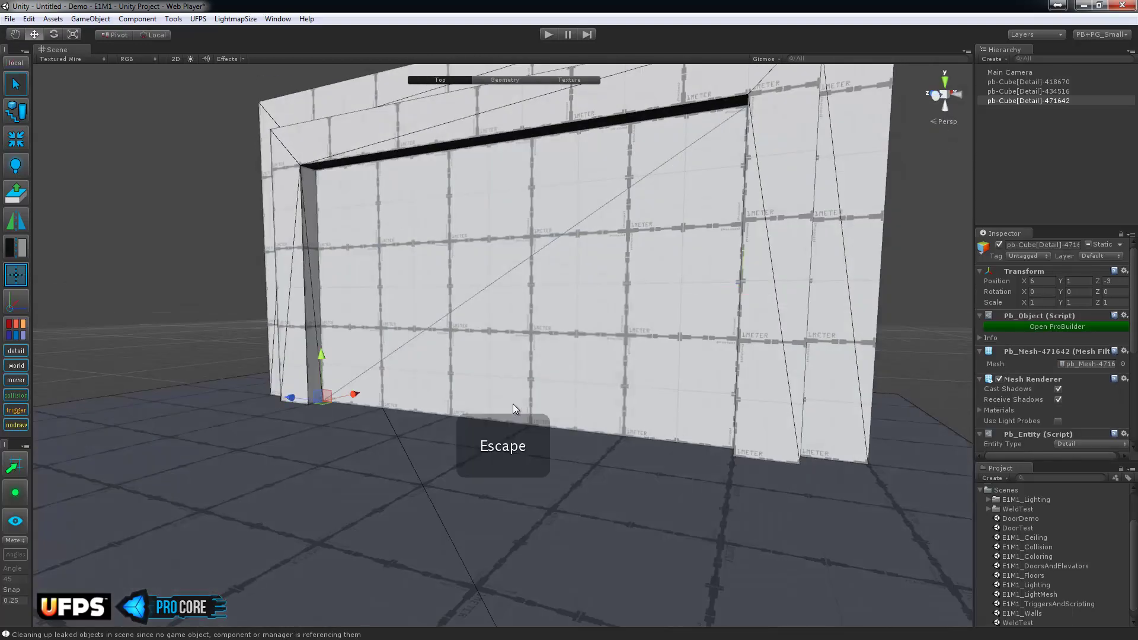
Open the project's layer definitions and examine the MovableObject entry in User Layer 28.
left_click_drag(528, 362, 561, 439, "alt")
scroll(525, 382, "down", 4)
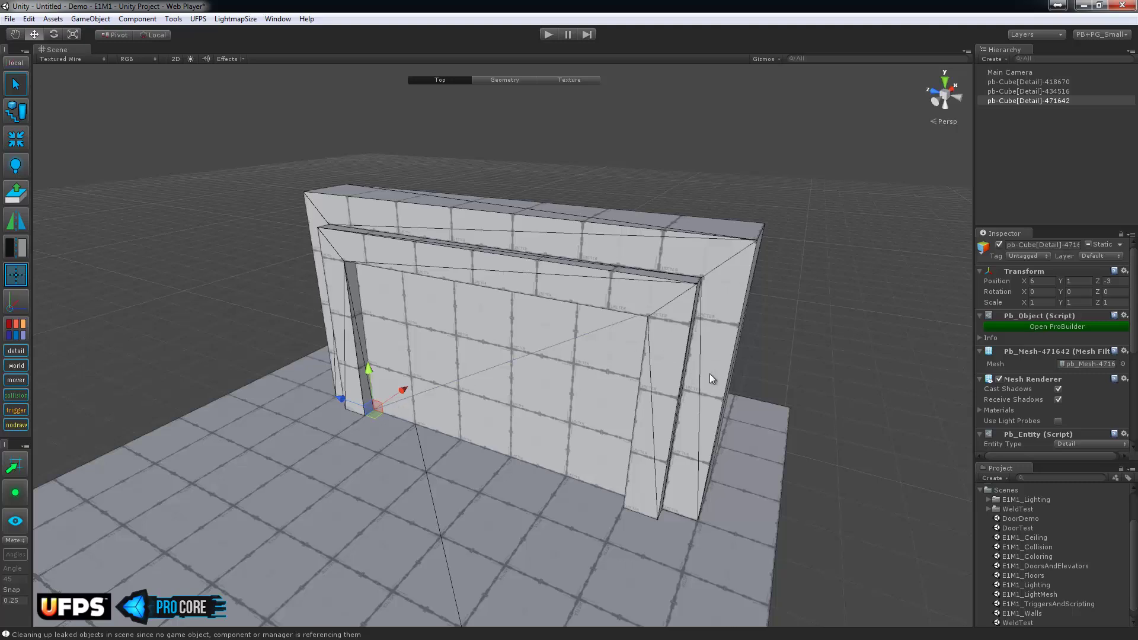
left_click(1106, 256)
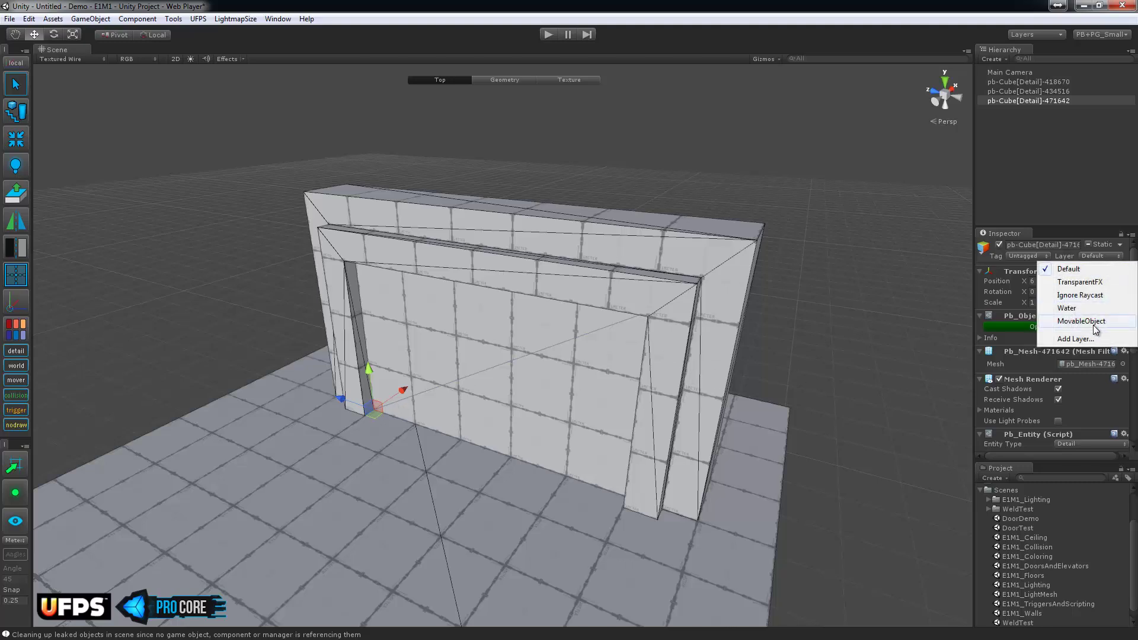
left_click(1076, 338)
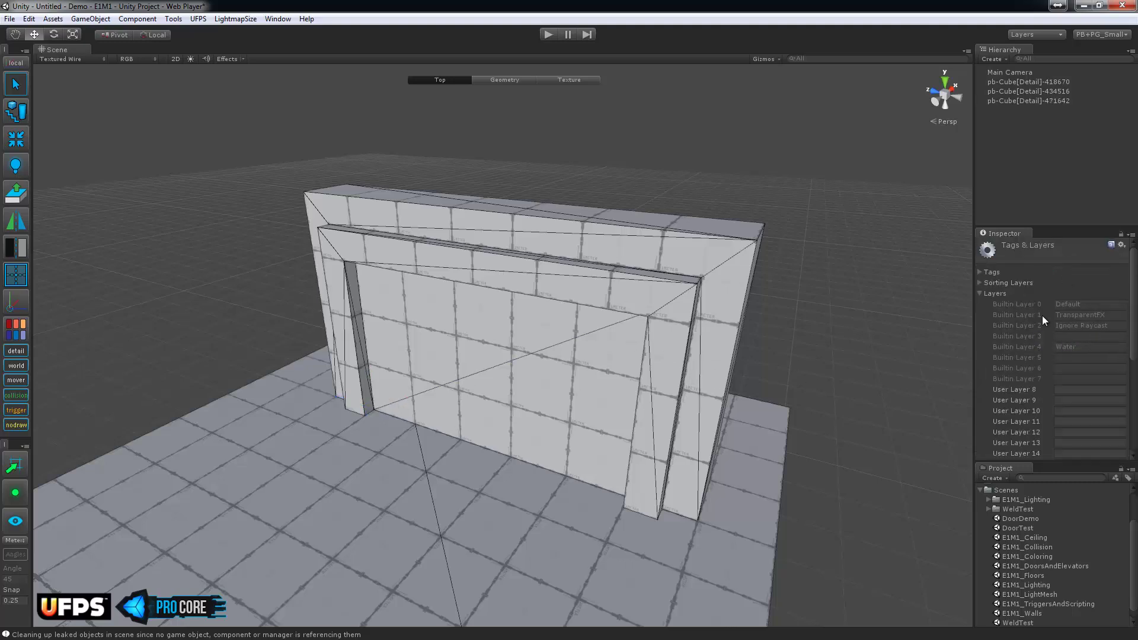
scroll(1085, 375, "down", 5)
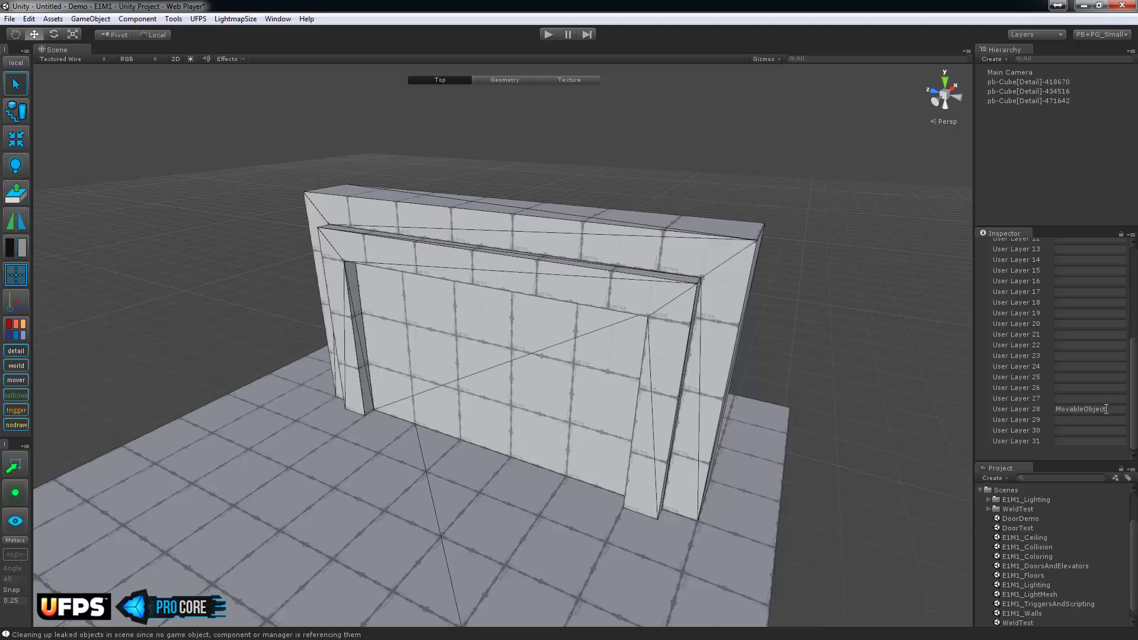
left_click(1110, 409)
left_click(1115, 410)
Assign the MovableObject layer to the door panel cube.
left_click(561, 340)
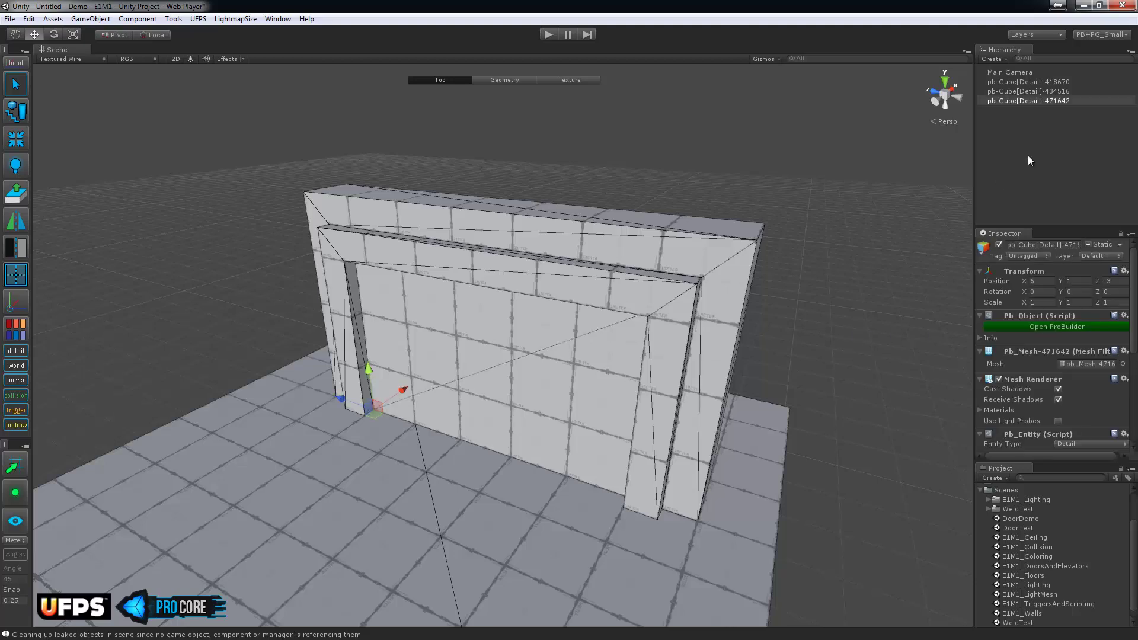
left_click(1107, 255)
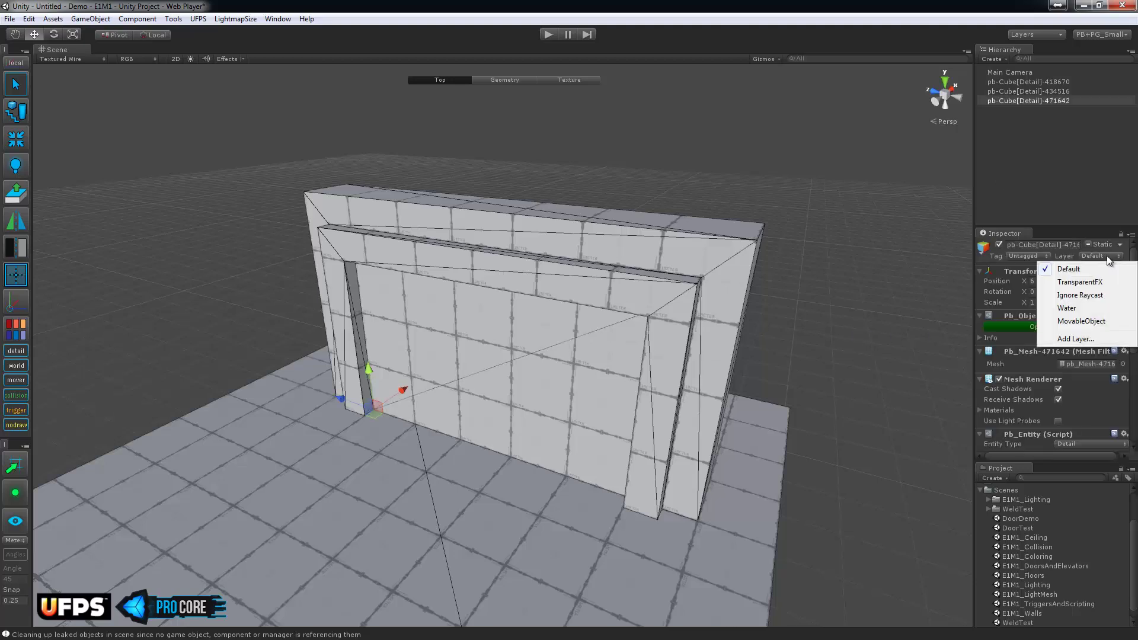
left_click(1092, 326)
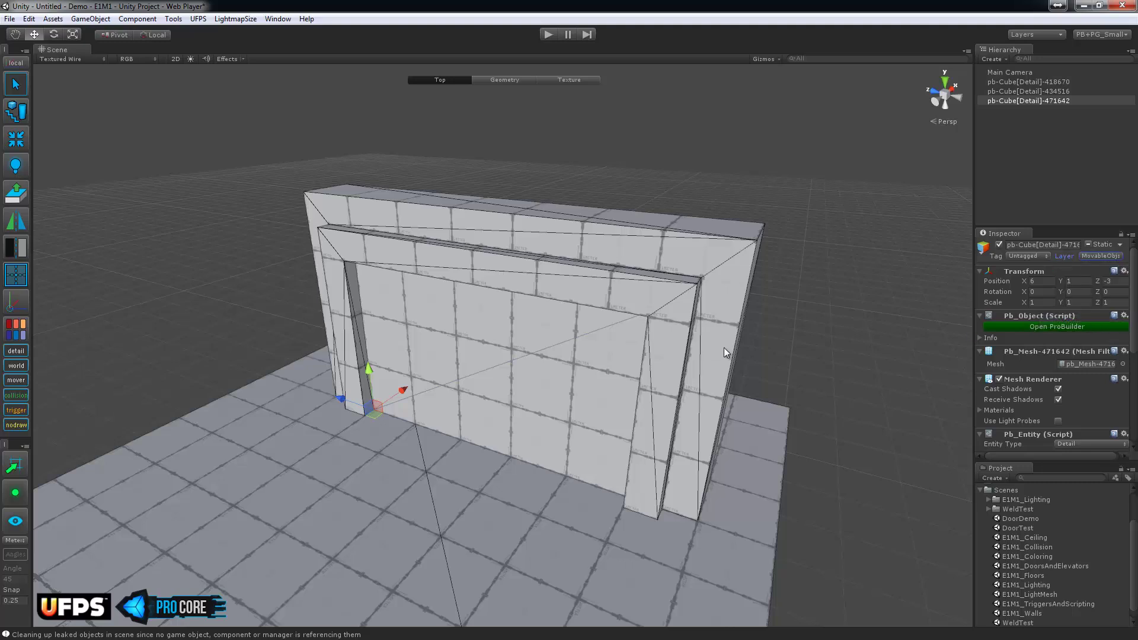
Make the door panel's Mesh Collider convex.
left_click_drag(710, 349, 606, 324, "alt")
scroll(532, 340, "up", 3)
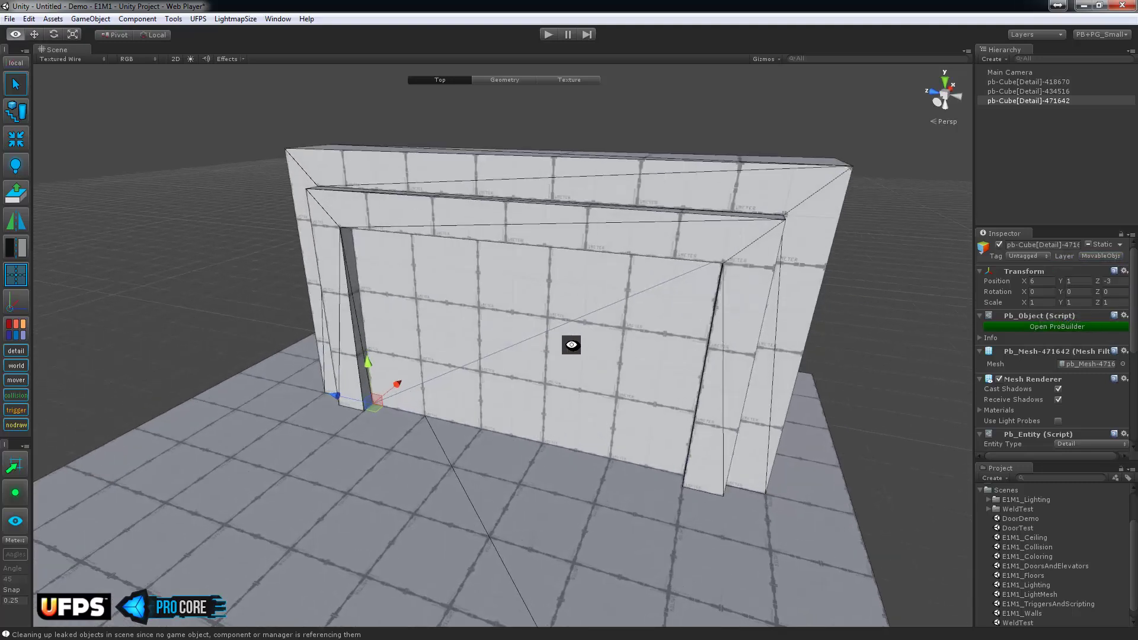
left_click_drag(568, 342, 556, 340, "alt")
scroll(1120, 363, "down", 4)
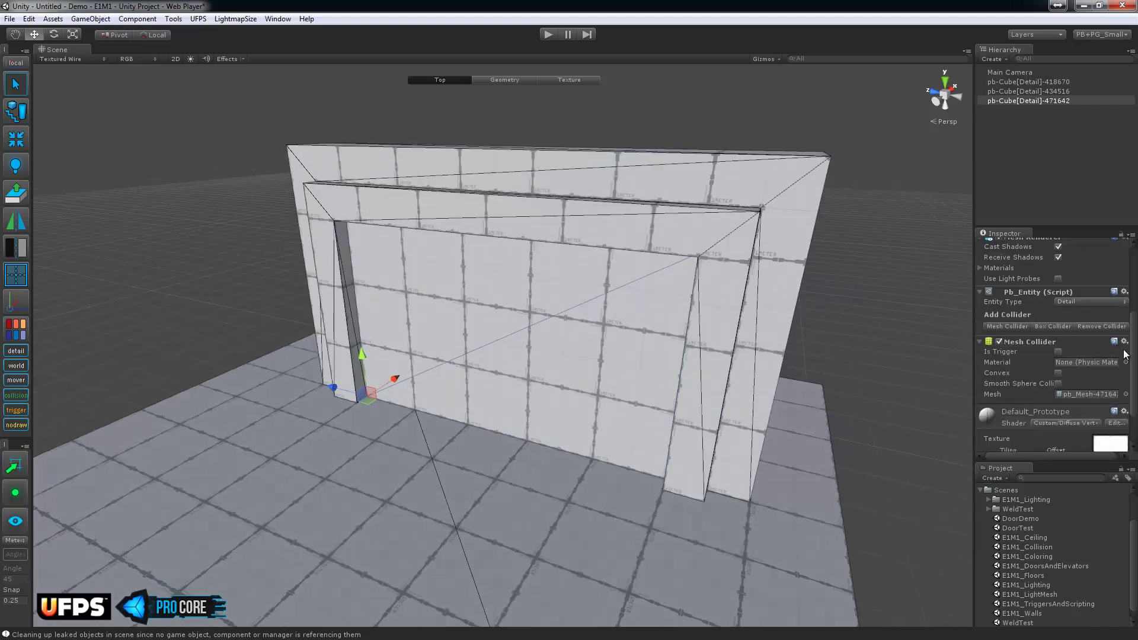
left_click(1059, 373)
left_click_drag(868, 385, 725, 387, "alt")
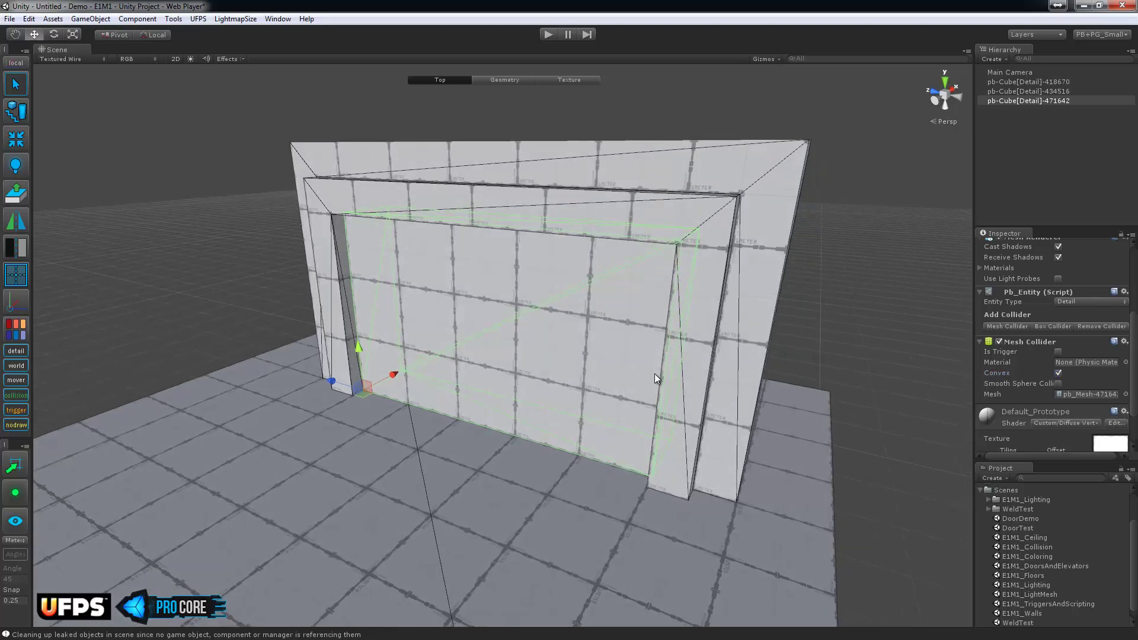
Enter vertex editing on the door panel and select its lower back corner vertices one after the other.
right_click_drag(654, 373, 503, 373, "alt")
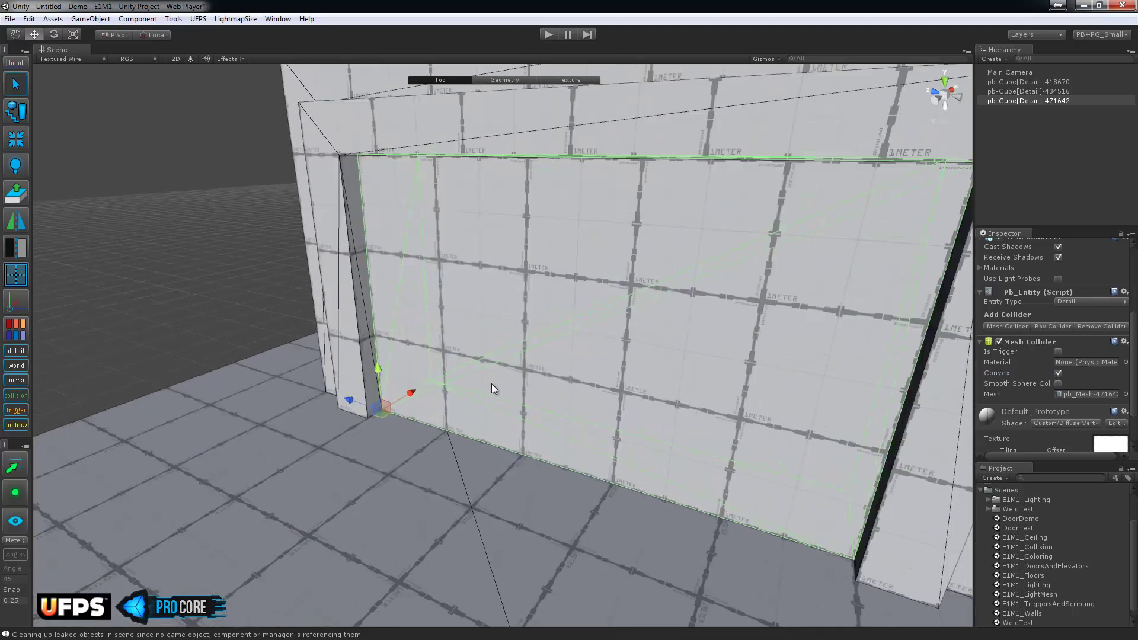
scroll(490, 383, "up", 3)
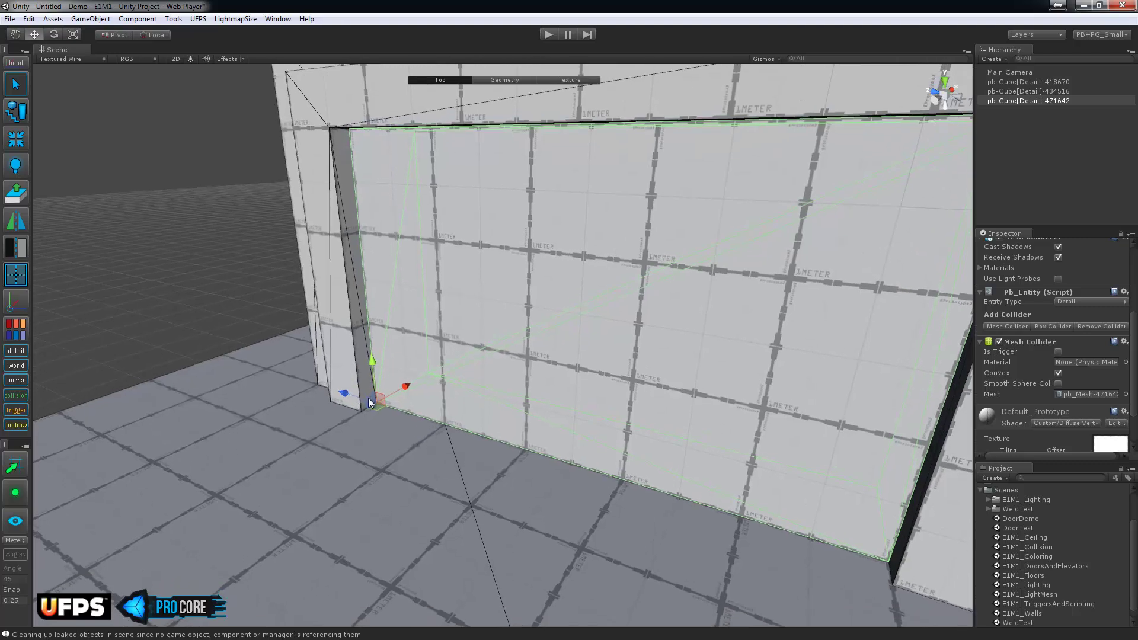
key("g")
key("h")
left_click_drag(502, 354, 502, 367, "alt")
left_click(432, 375)
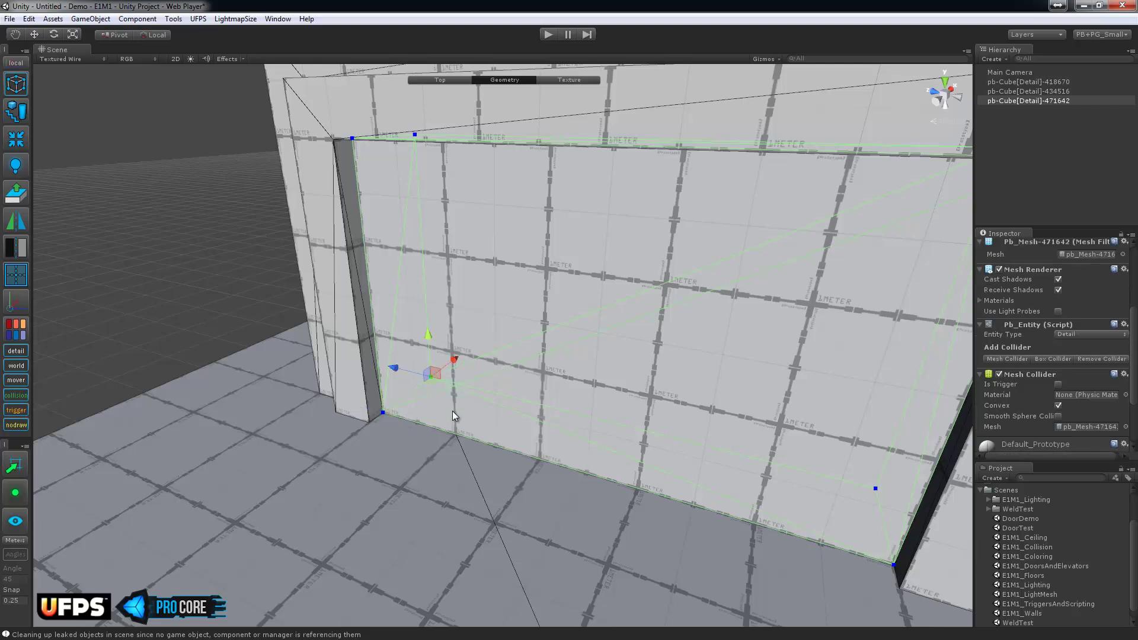
scroll(453, 411, "down", 3)
left_click_drag(453, 412, 486, 430, "alt")
left_click(756, 421)
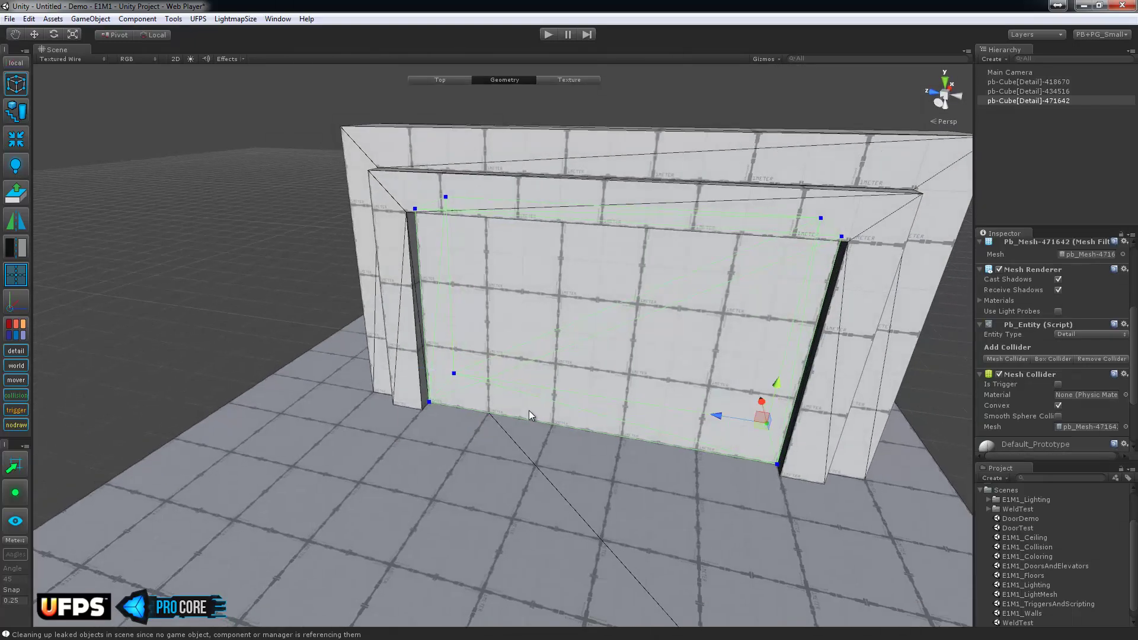
Set the door panel's pivot to its lower front corner vertex beside the first leg and return to object-level editing.
scroll(528, 382, "down", 3)
left_click_drag(360, 150, 875, 519)
left_click(437, 396)
left_click_drag(508, 429, 467, 425, "alt")
left_click(13, 302)
scroll(511, 399, "up", 5)
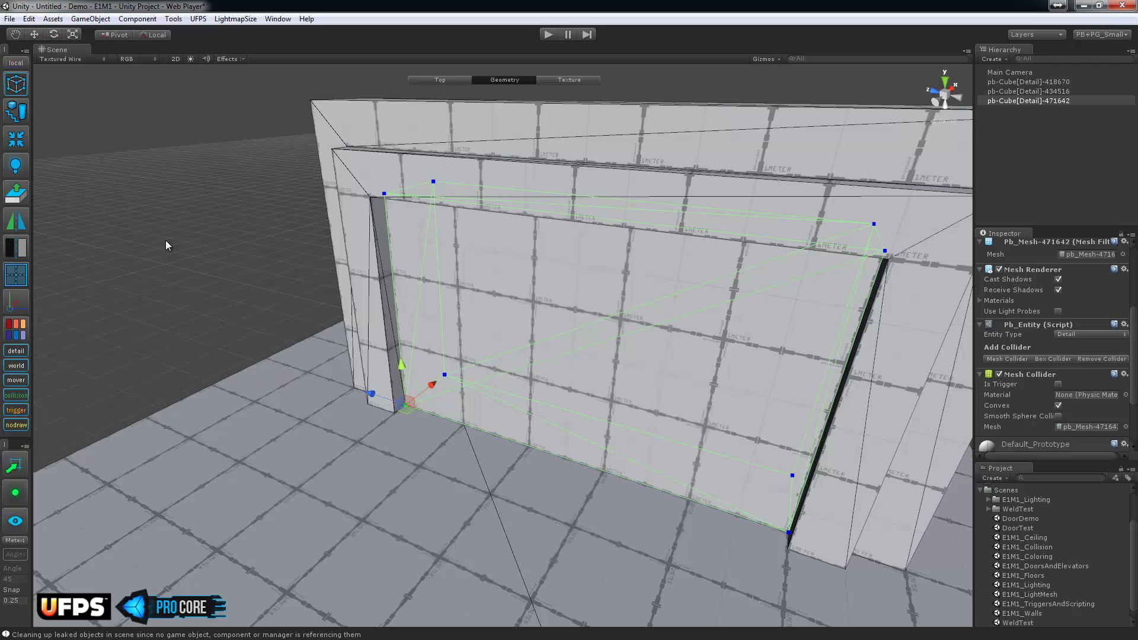
key("g")
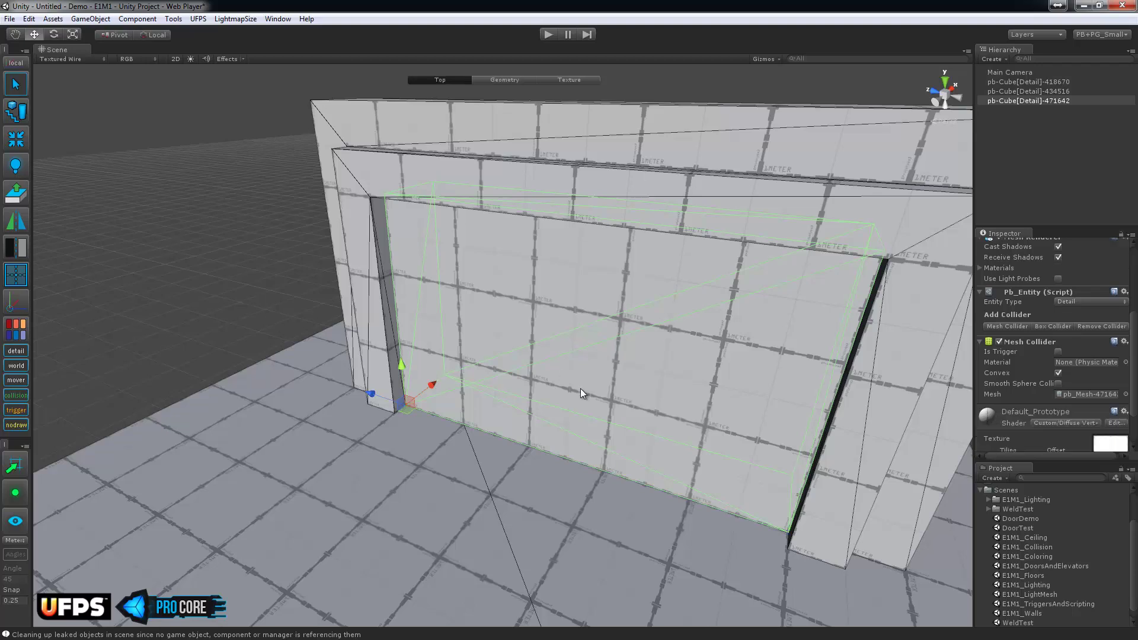
Set the door panel's ProBuilder entity type to Mover.
left_click_drag(585, 395, 573, 378, "alt")
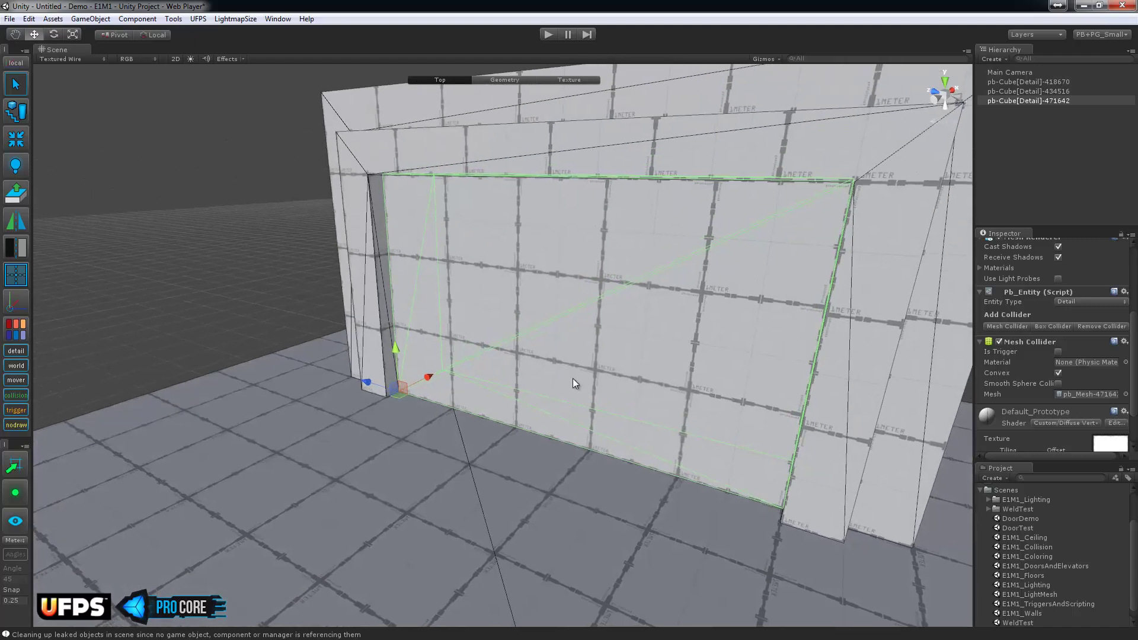
key("m")
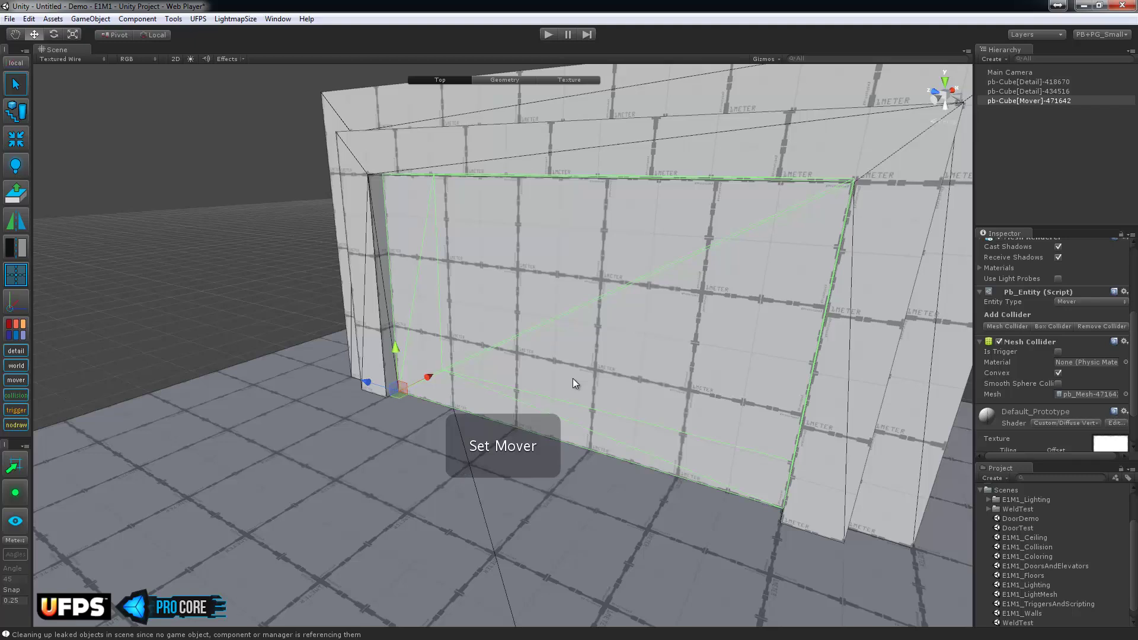
mouse_move(502, 459)
left_mouse_down("alt")
mouse_move(517, 457)
mouse_move(482, 456)
left_mouse_up("alt")
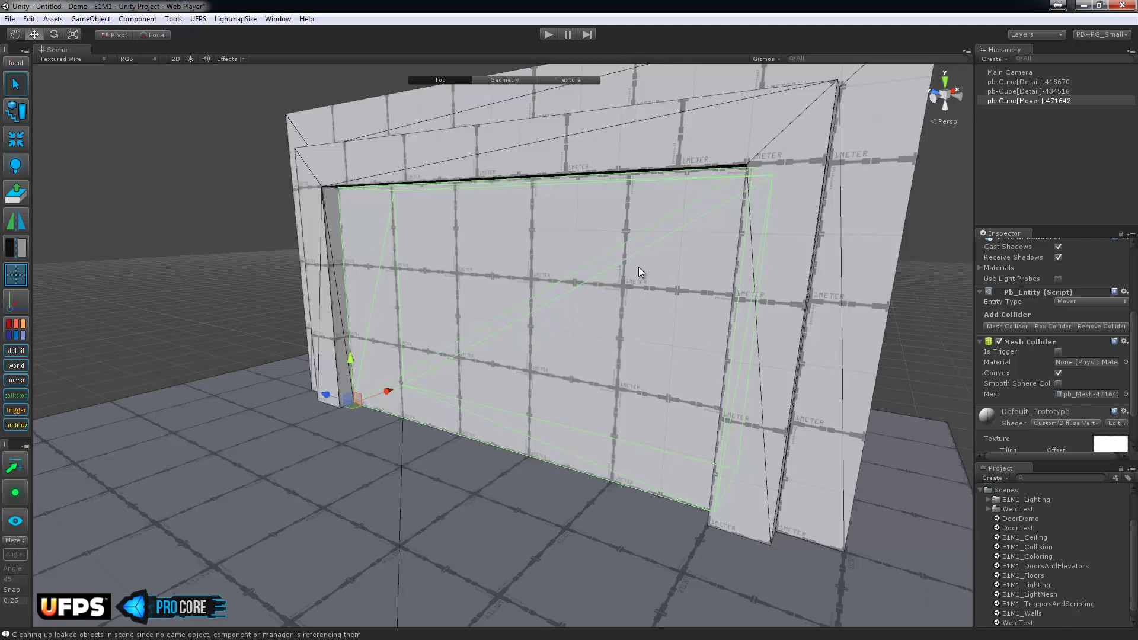
left_click_drag(610, 261, 617, 278, "alt")
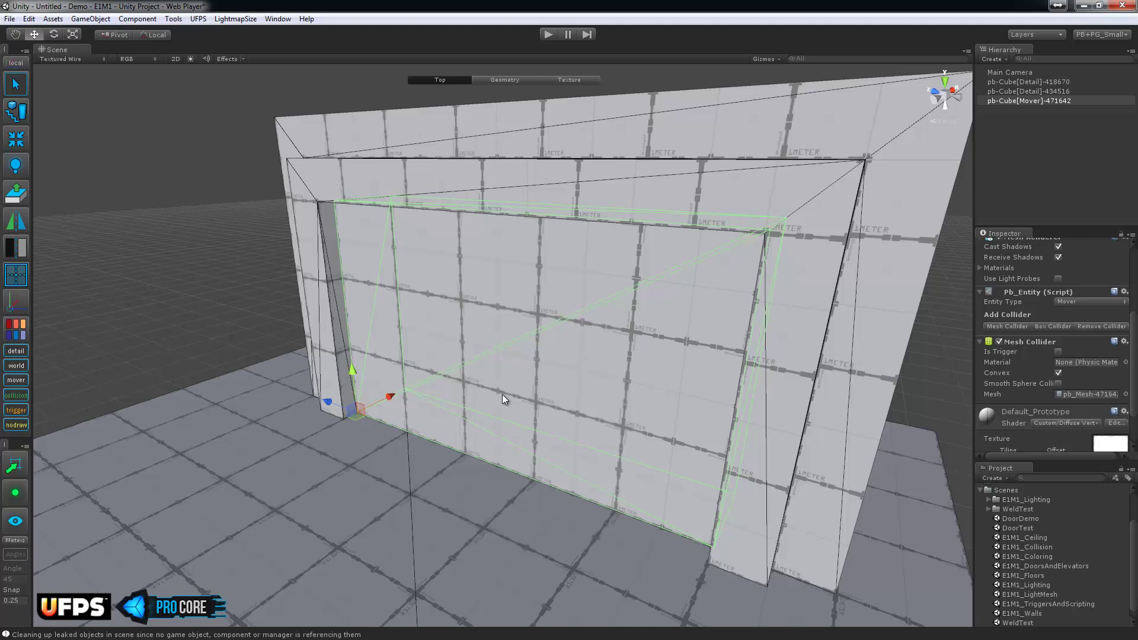
left_click_drag(502, 393, 535, 382, "alt")
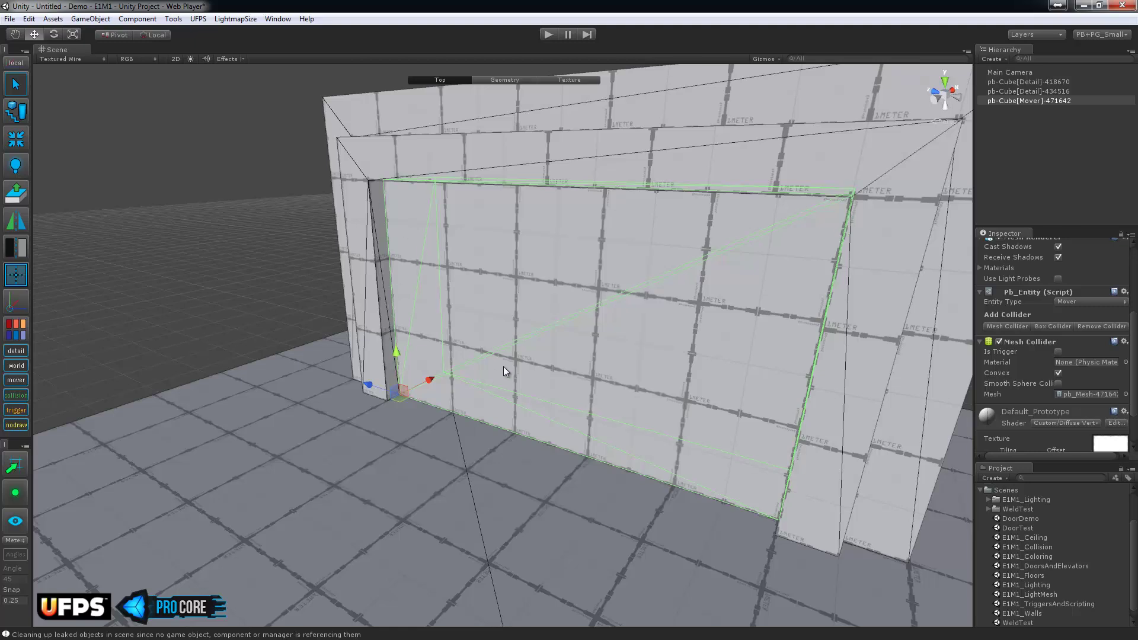
Create an empty game object and snap it to the door panel's pivot corner at X 6, Y 1, Z -3.
left_click(91, 18)
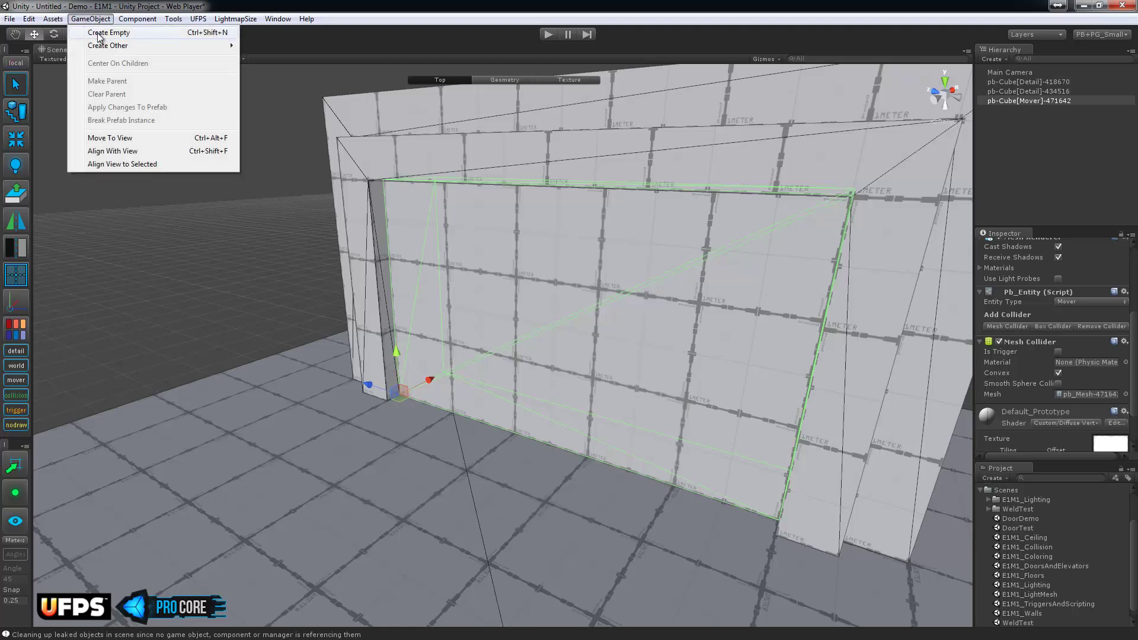
left_click(99, 27)
left_click_drag(365, 216, 463, 308, "alt")
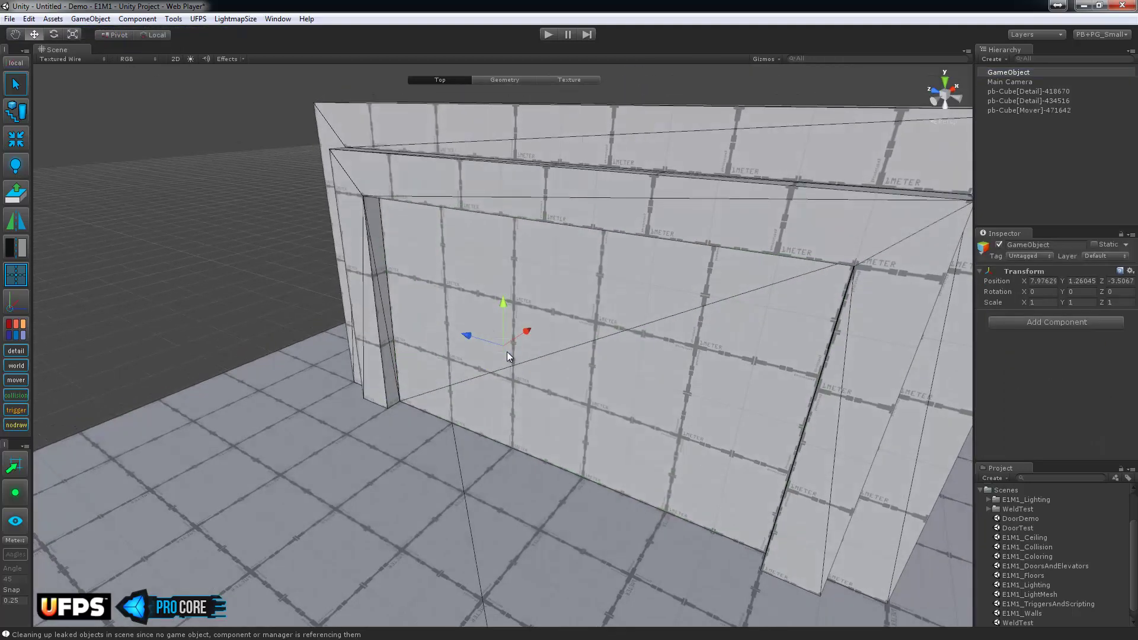
left_click_drag(506, 356, 404, 403)
scroll(411, 404, "up", 3)
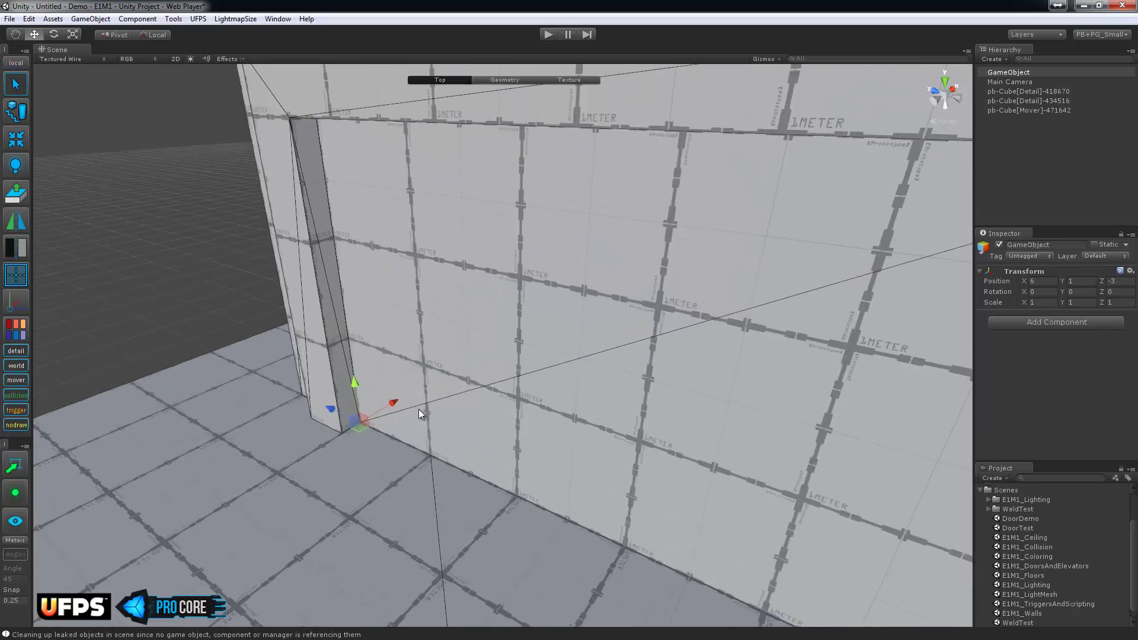
scroll(418, 407, "down", 6)
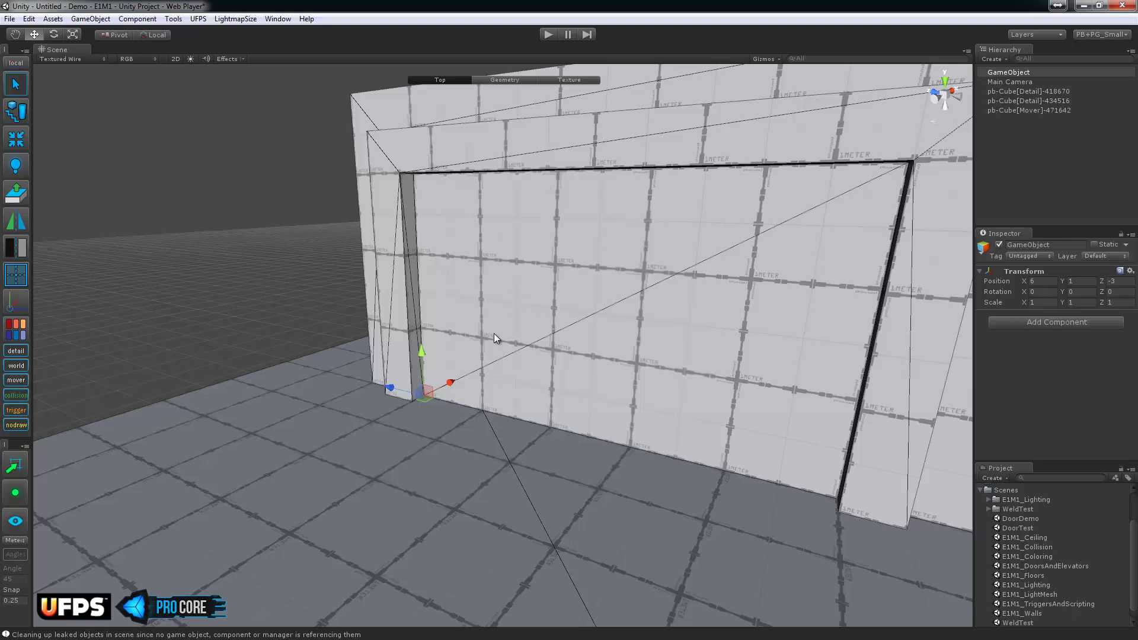
scroll(493, 336, "up", 4)
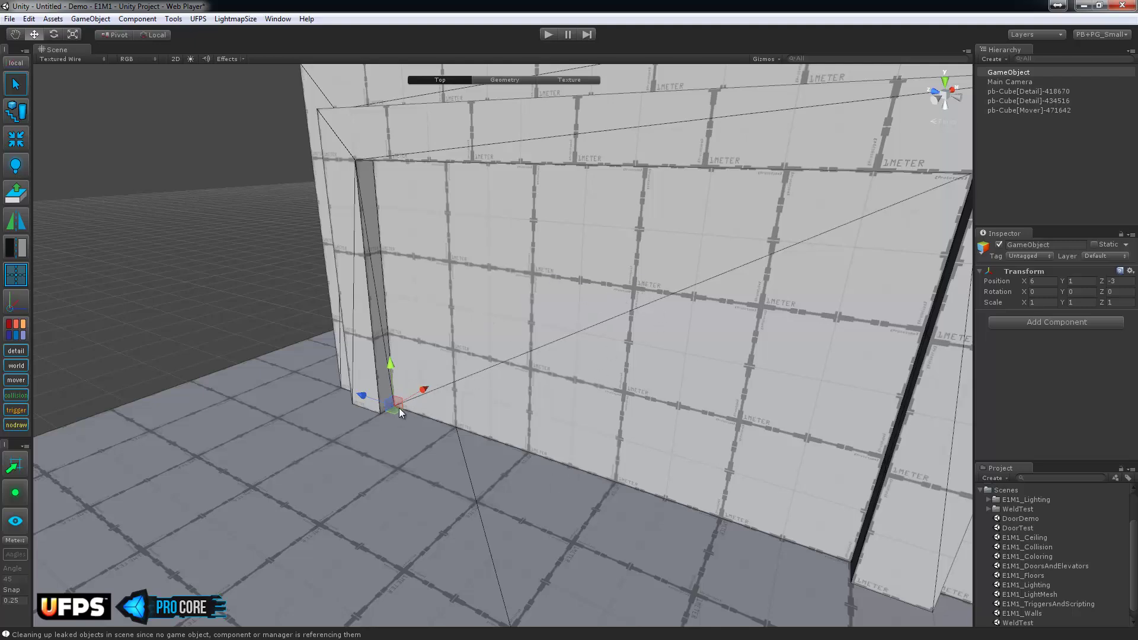
mouse_move(396, 412)
left_mouse_down()
mouse_move(372, 173)
mouse_move(389, 404)
left_mouse_up()
scroll(588, 417, "down", 2)
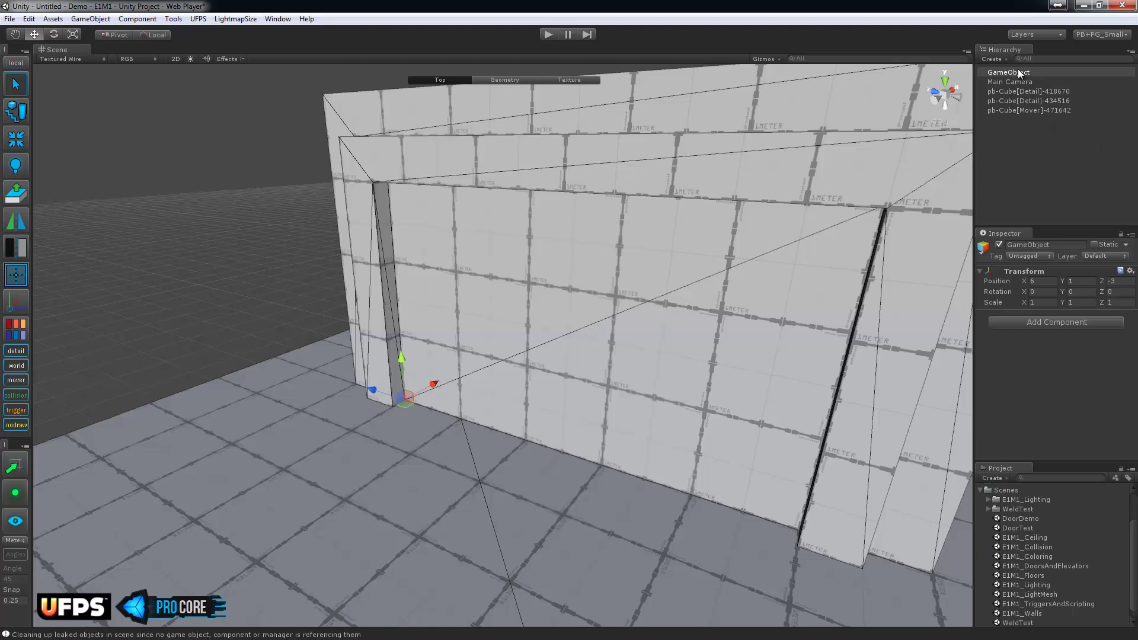
Rename the door panel cube to PBO_Door.
left_click(1033, 110)
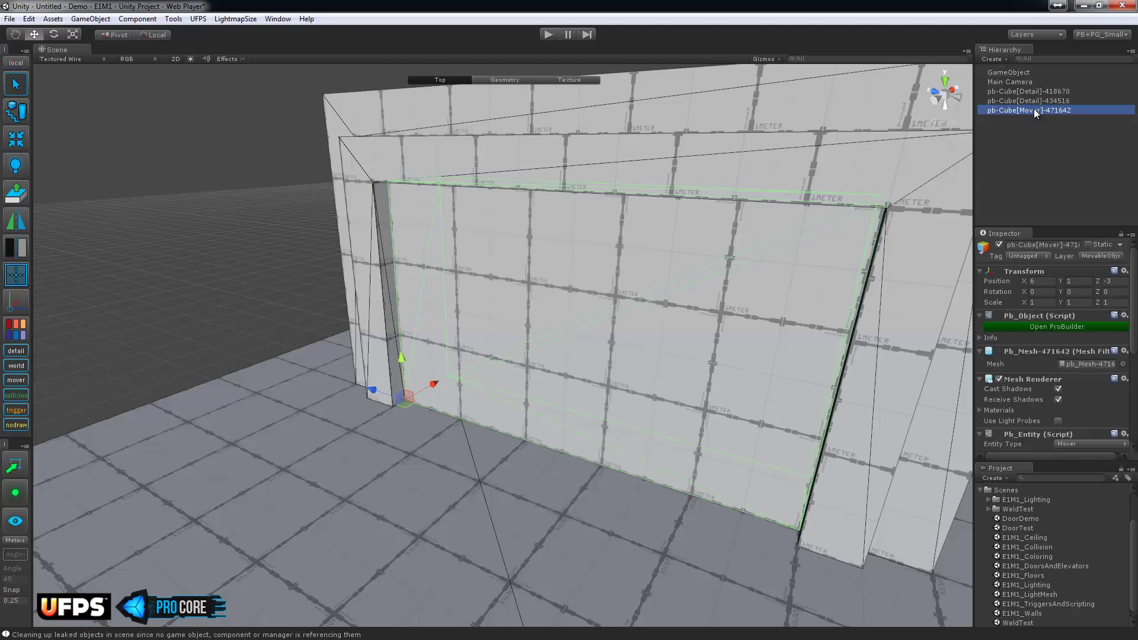
left_click(1034, 110)
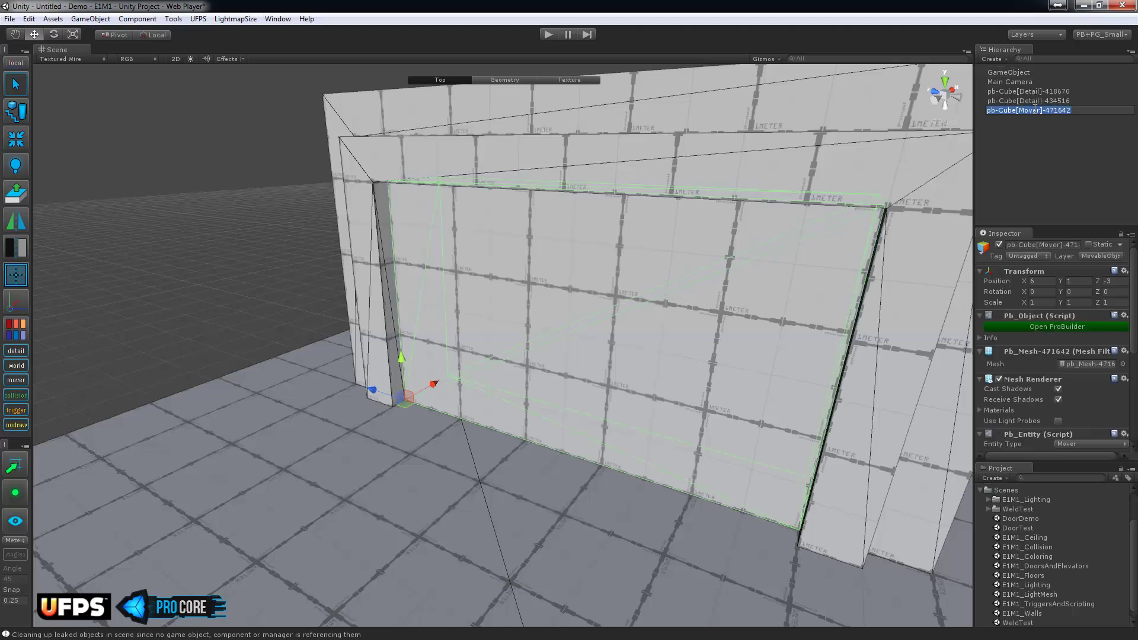
type("PBO_")
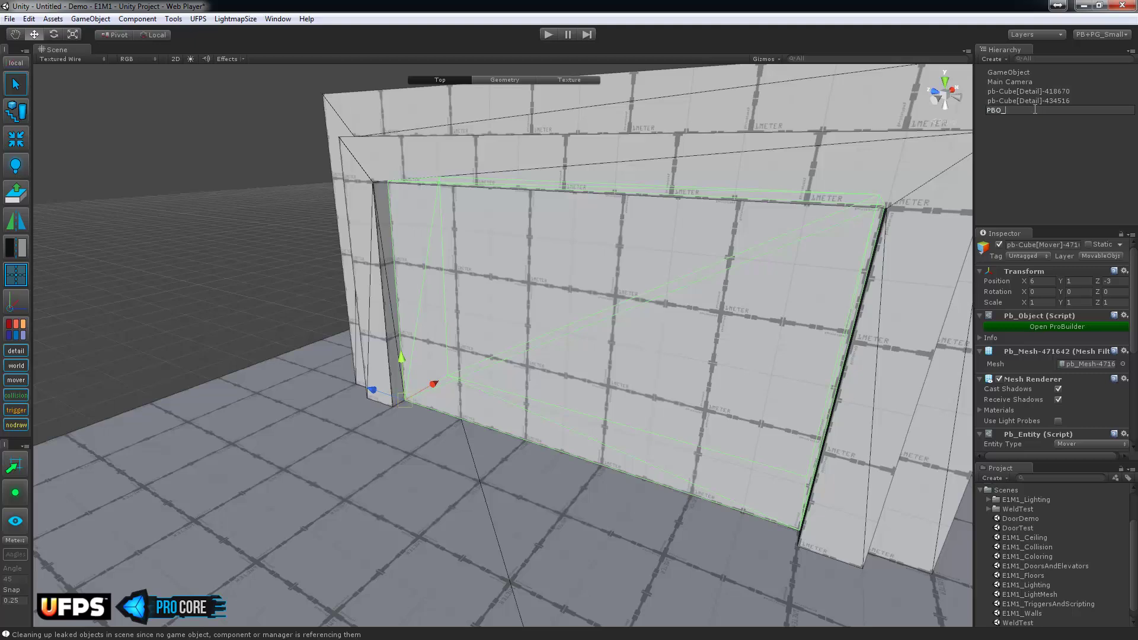
type("Door")
key("Return")
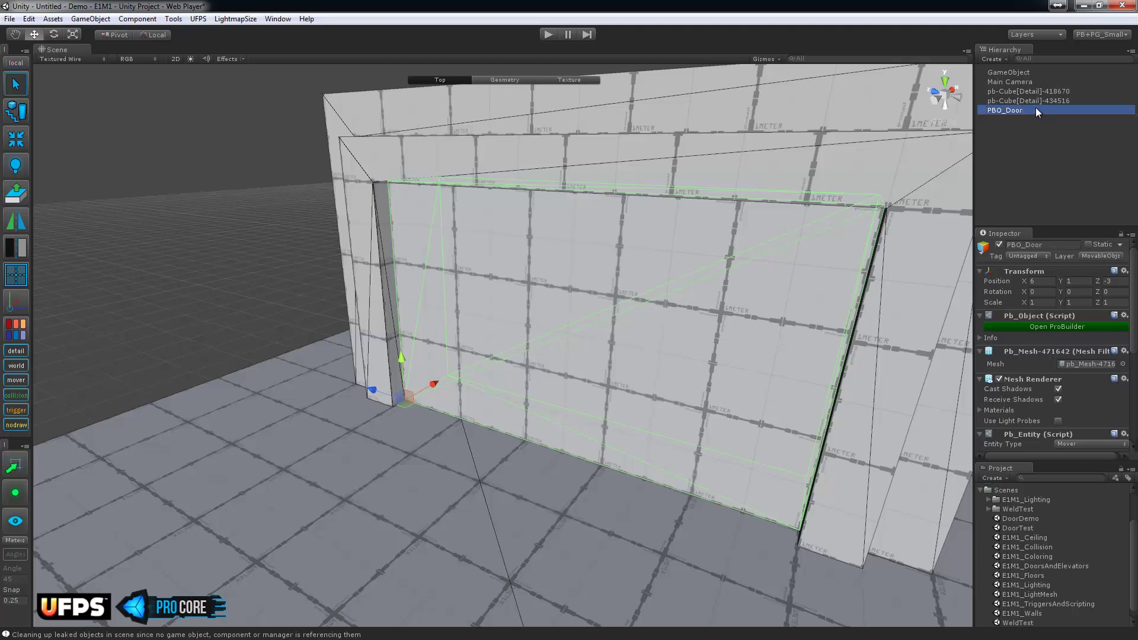
Rename the empty game object to WayPointParent.
left_click(1007, 72)
left_click(1018, 72)
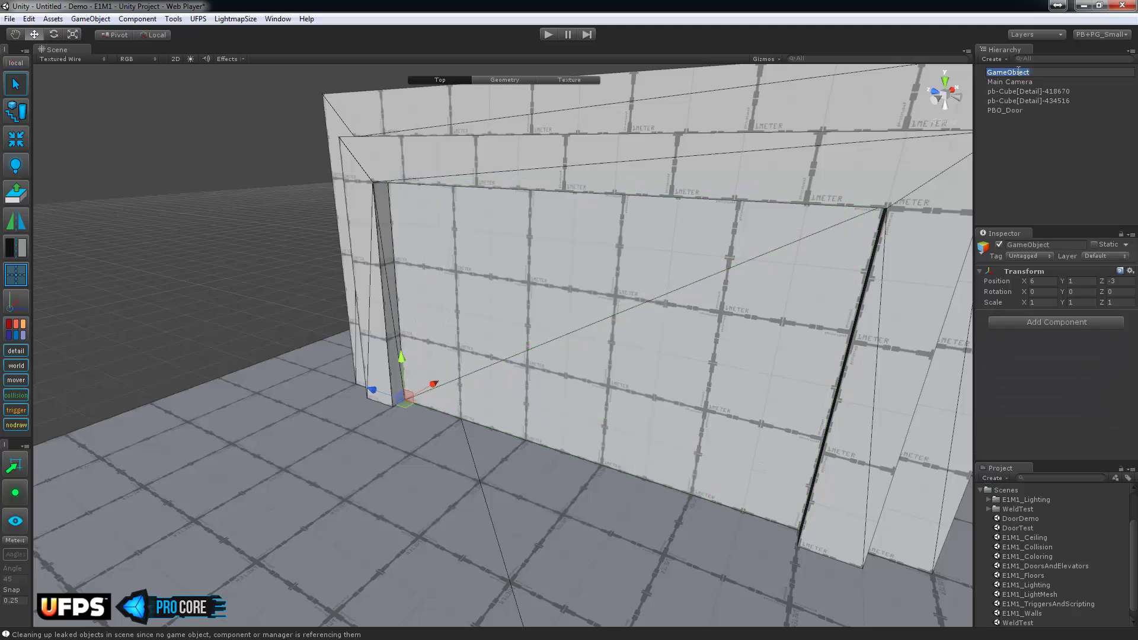
type("WayPointParent")
key("Return")
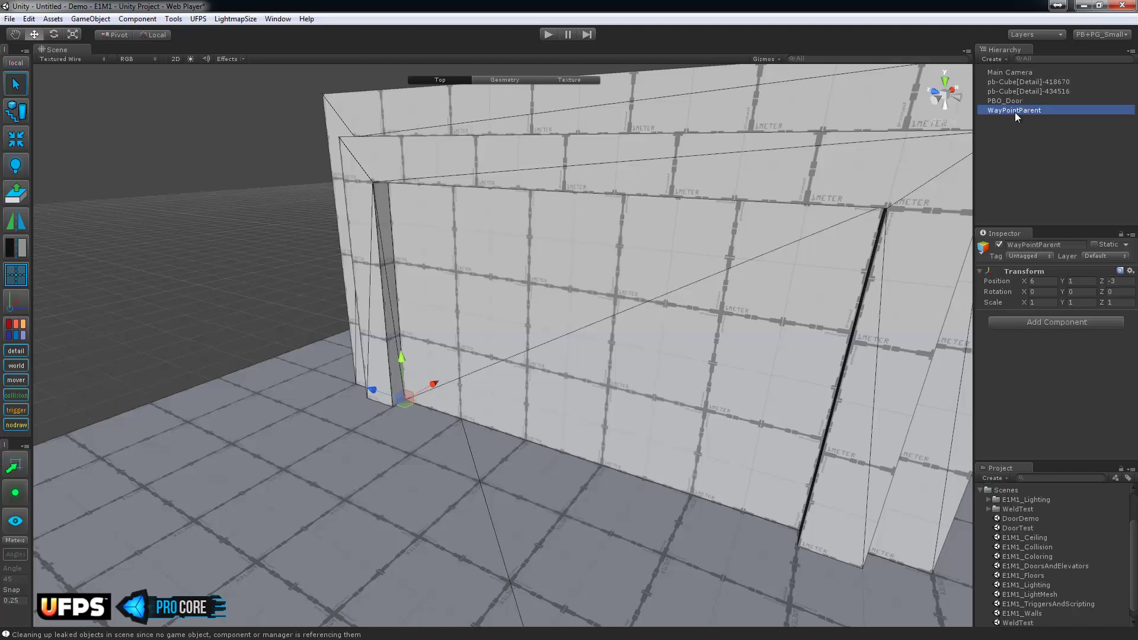
Parent WayPointParent to PBO_Door, expand the door's children and check the X and Y values of its local position.
left_click_drag(1015, 110, 1007, 101)
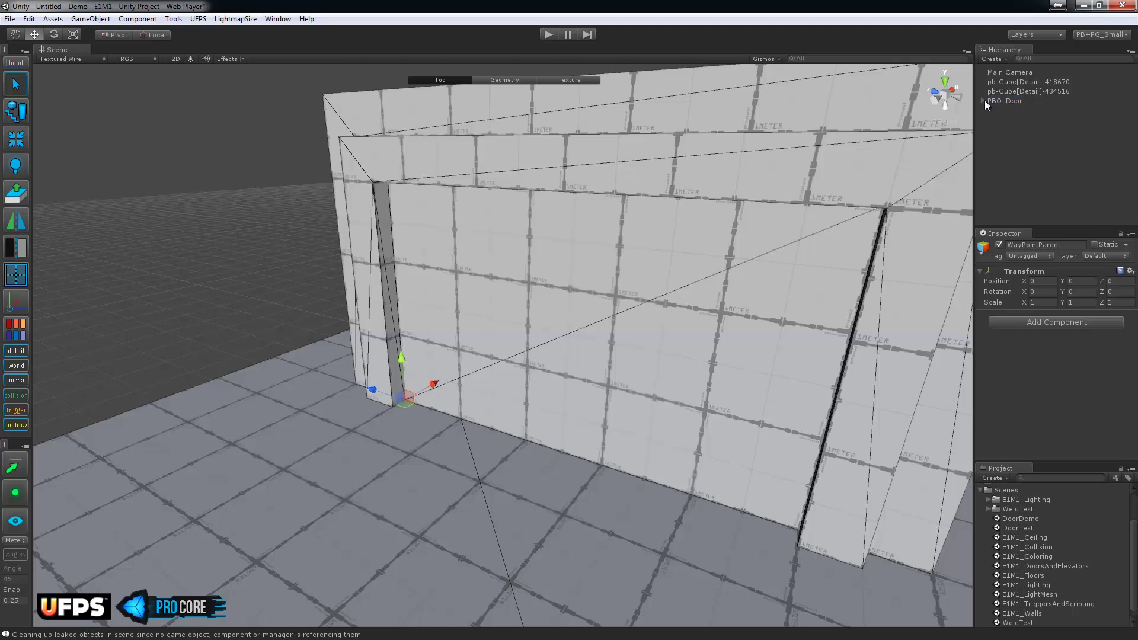
left_click(983, 102)
left_click(1051, 283)
left_click(1082, 280)
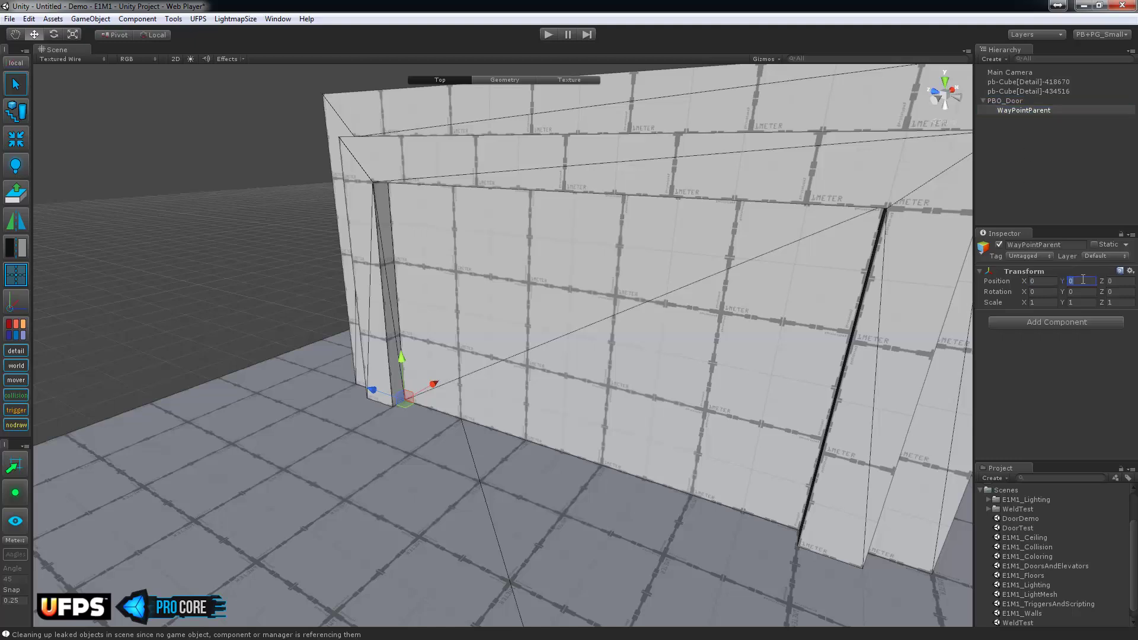
Check the remaining local position value of WayPointParent and unparent it from PBO_Door.
left_click(1048, 291)
key("Tab")
left_click(1026, 112)
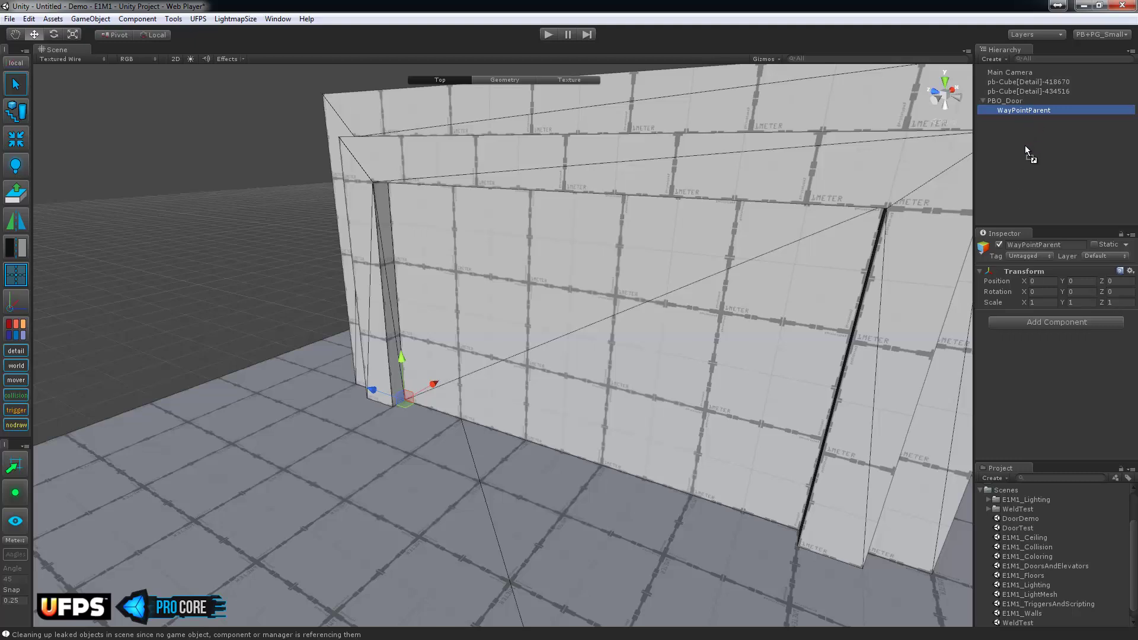
left_click_drag(1026, 145, 1025, 145)
left_click_drag(670, 280, 649, 284, "alt")
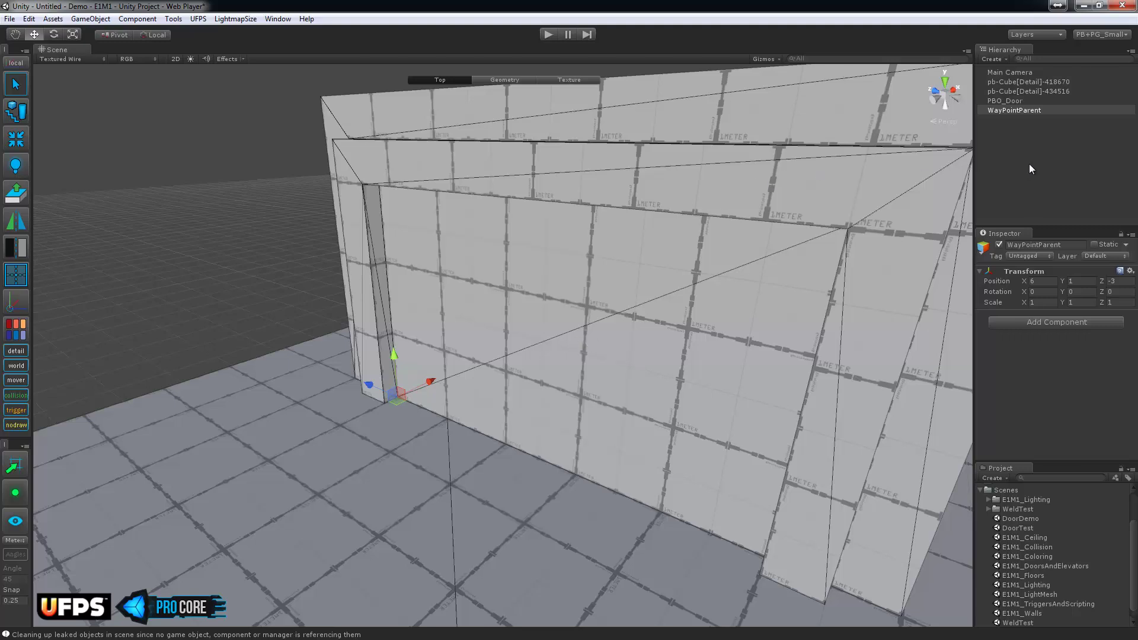
Duplicate WayPointParent twice at the root of the scene.
left_click(1030, 102)
left_click(1025, 111)
key("ctrl+d")
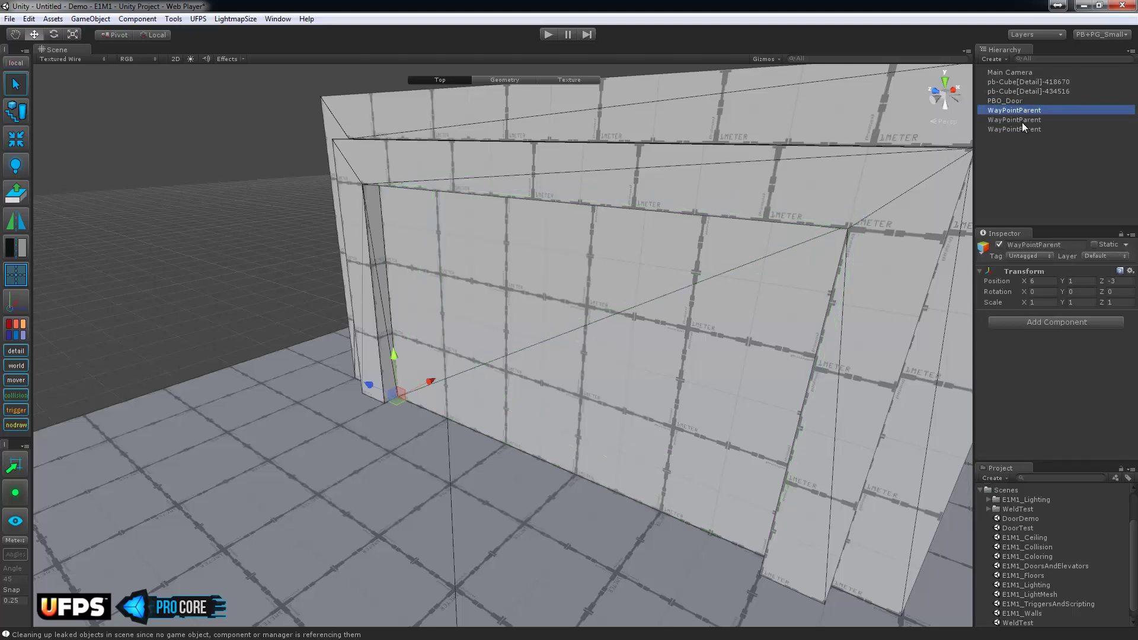
Rename the two duplicates of WayPointParent to WP1 and WP2.
left_click(1024, 119)
left_click(1029, 110)
key("F2")
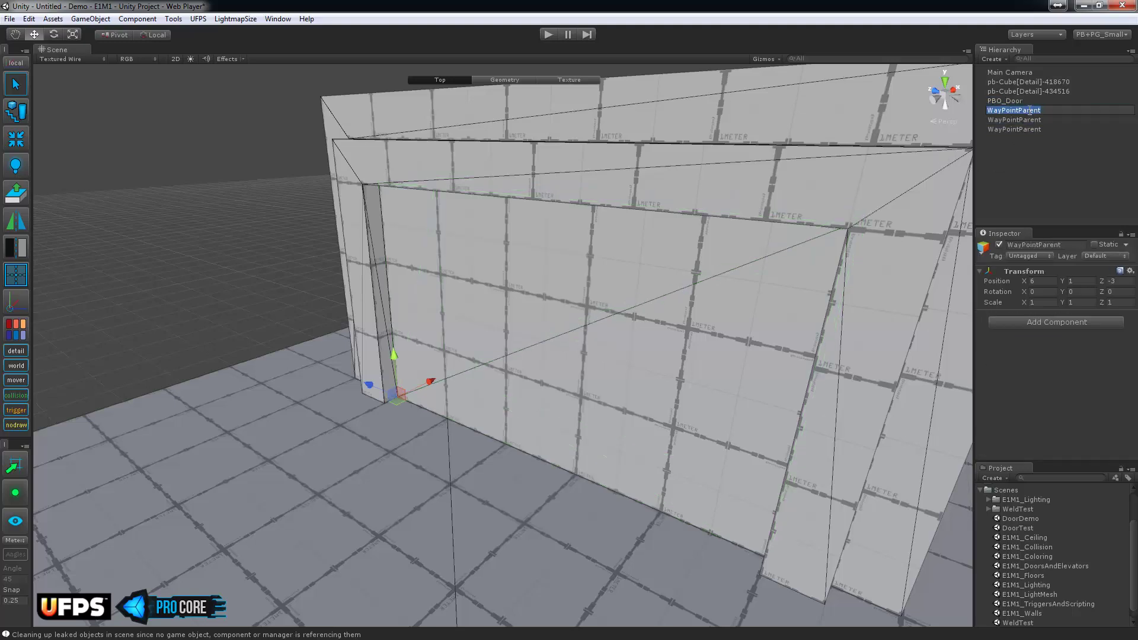
type("WP1")
key("Return")
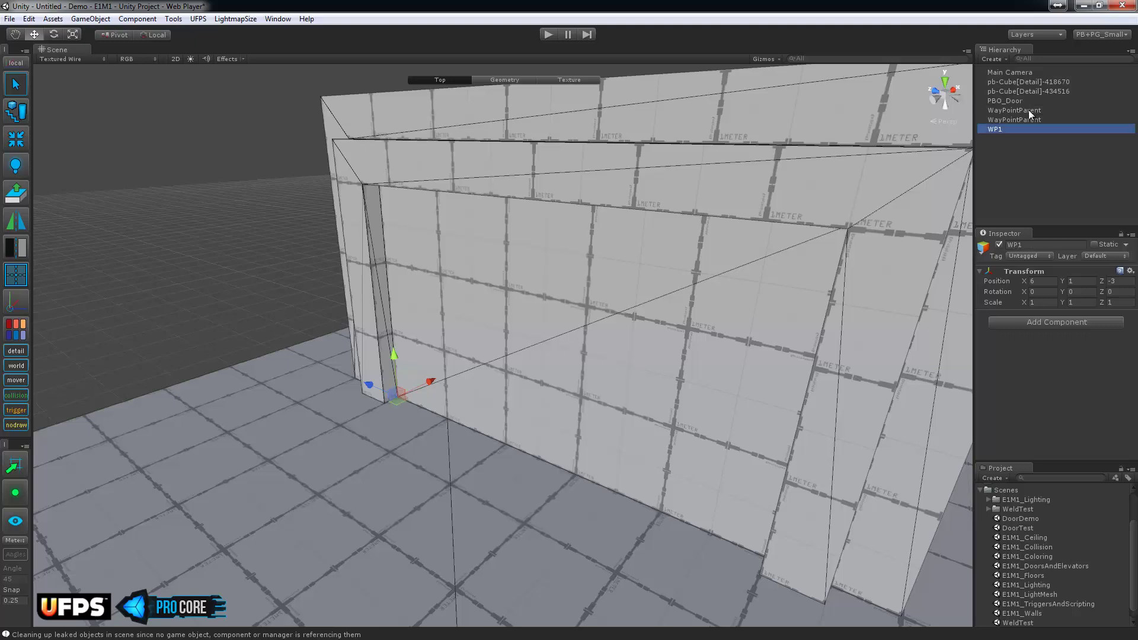
left_click(1029, 109)
left_click(1029, 109)
type("WP2")
key("Return")
Raise WP2 to Y 4 so it sits at the top corner of the door opening.
left_click(1021, 120)
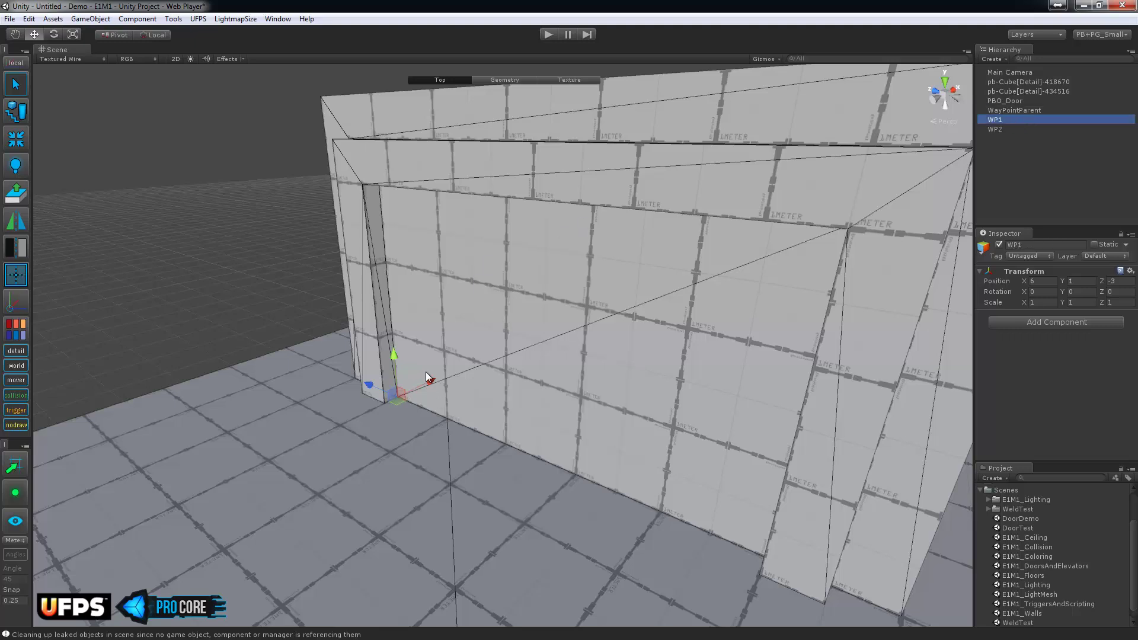
left_click_drag(484, 417, 505, 437, "alt")
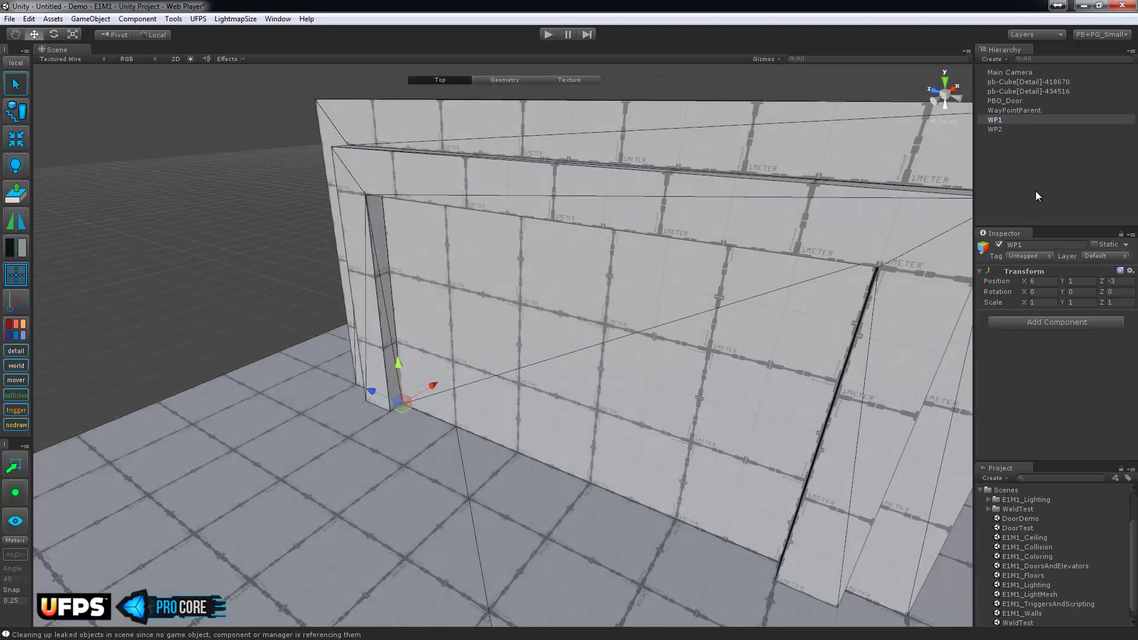
left_click(1005, 129)
left_click_drag(399, 365, 384, 169)
left_click_drag(415, 236, 419, 218, "alt")
middle_click_drag(452, 203, 467, 267)
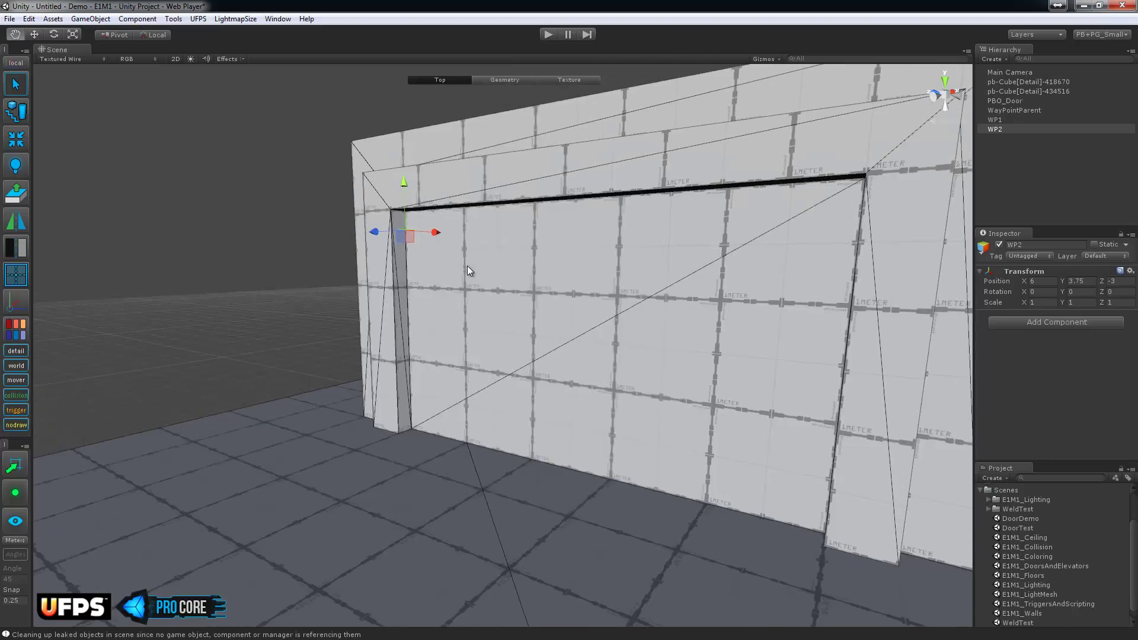
left_click_drag(468, 287, 486, 267, "alt")
left_click_drag(407, 168, 406, 152)
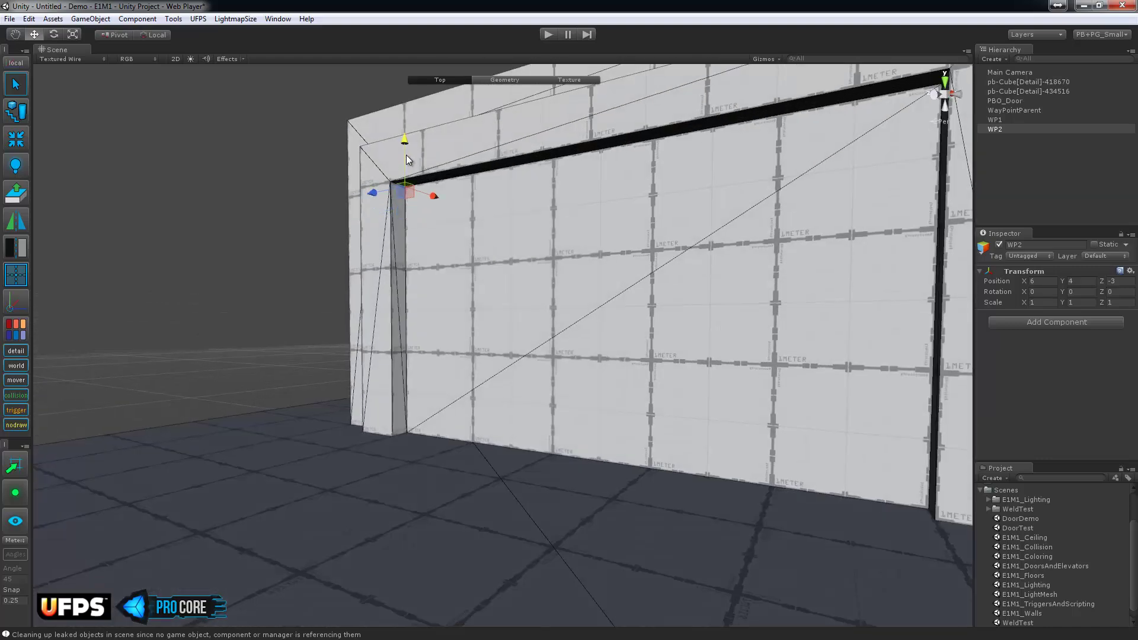
Test the open position by raising PBO_Door to Y 4, and lower it back to Y 1.
left_click(503, 327)
left_click_drag(519, 375, 533, 341, "alt")
left_click_drag(404, 379, 524, 320)
middle_click_drag(524, 320, 505, 301)
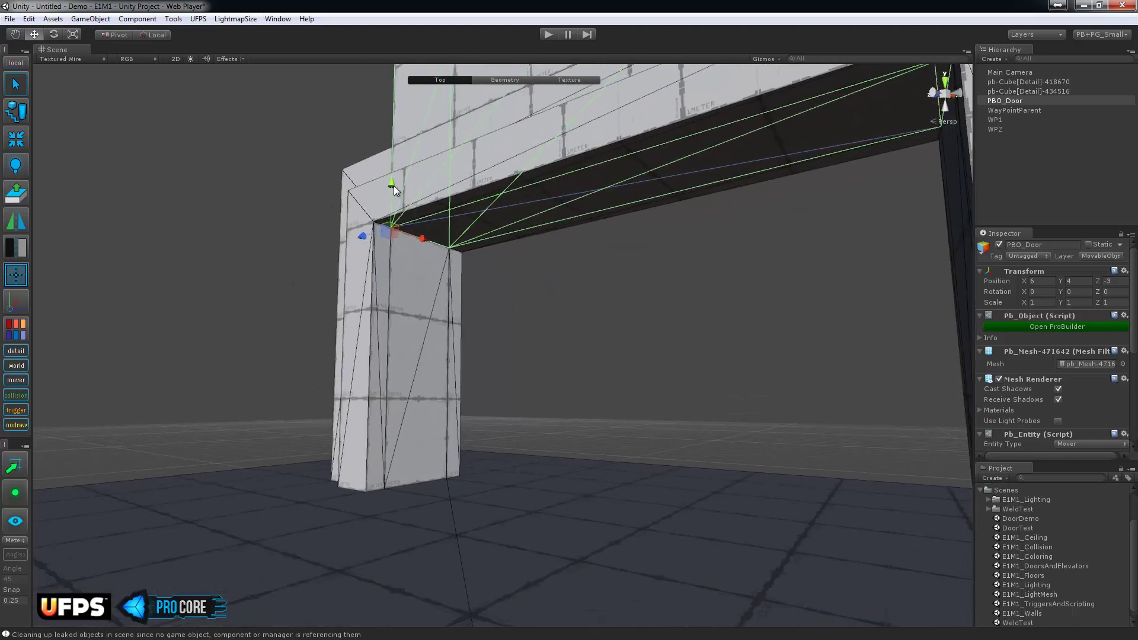
left_click_drag(393, 186, 393, 204)
mouse_move(498, 296)
left_mouse_down("alt")
mouse_move(524, 290)
mouse_move(514, 301)
left_mouse_up("alt")
left_click_drag(415, 207, 422, 439)
Make WP1 and WP2 children of WayPointParent.
left_click(1013, 130)
left_click_drag(539, 241, 433, 178, "alt")
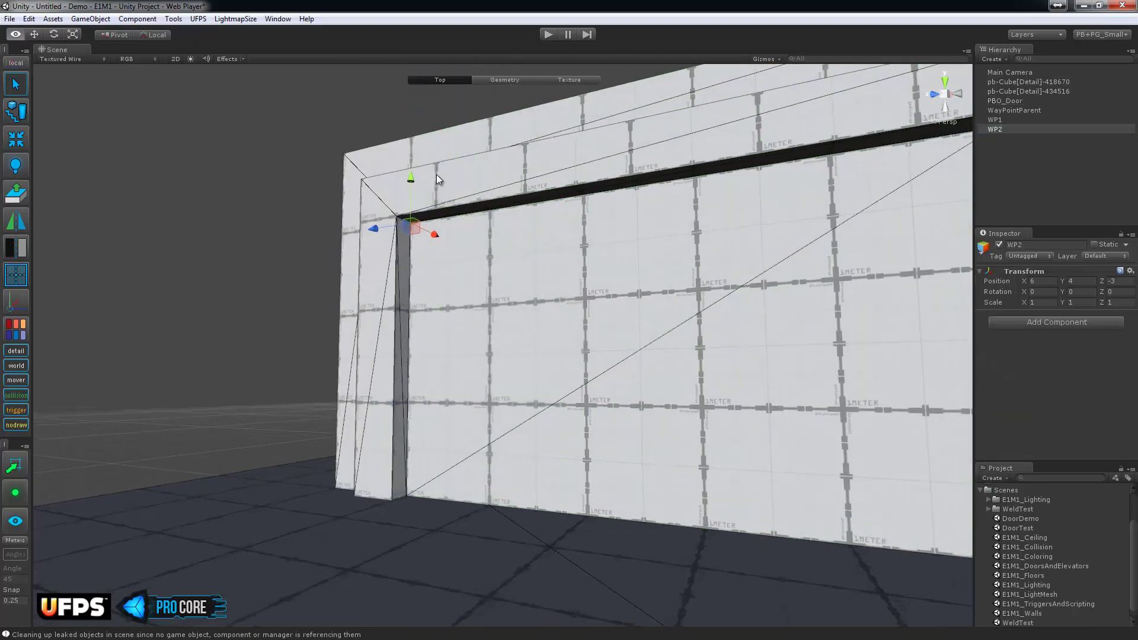
left_click_drag(500, 265, 510, 348, "alt")
left_click(1016, 119, "ctrl")
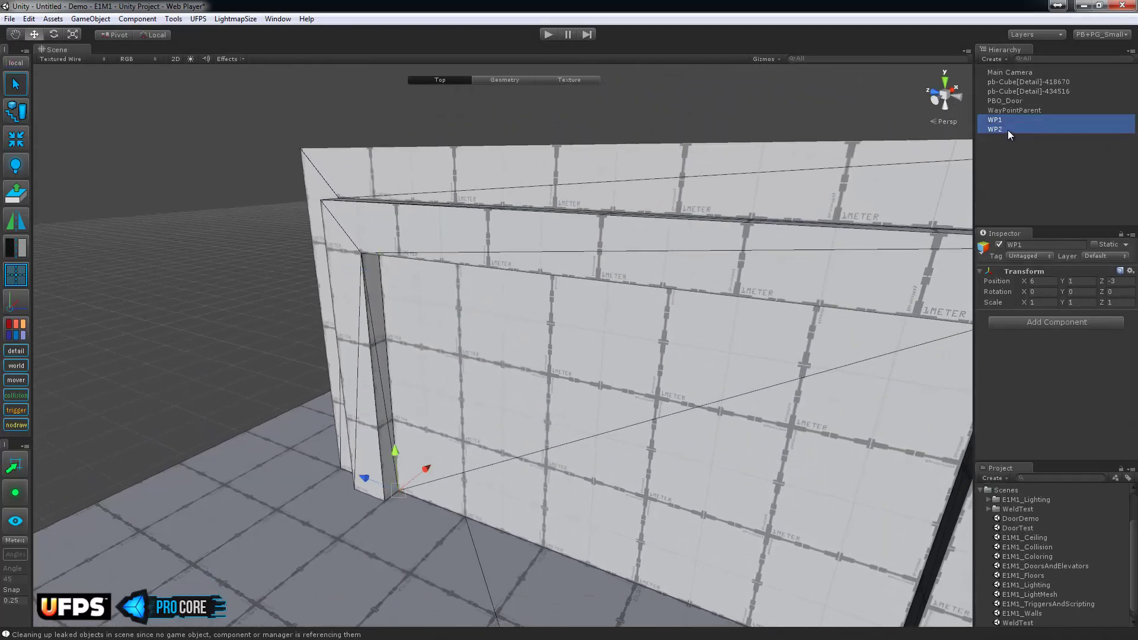
left_click_drag(994, 120, 1018, 110)
Compare the local positions of WP1 and WP2 with the position of WayPointParent, and collapse its children.
left_click(1025, 110)
left_click_drag(580, 317, 569, 327, "alt")
left_click(1022, 119)
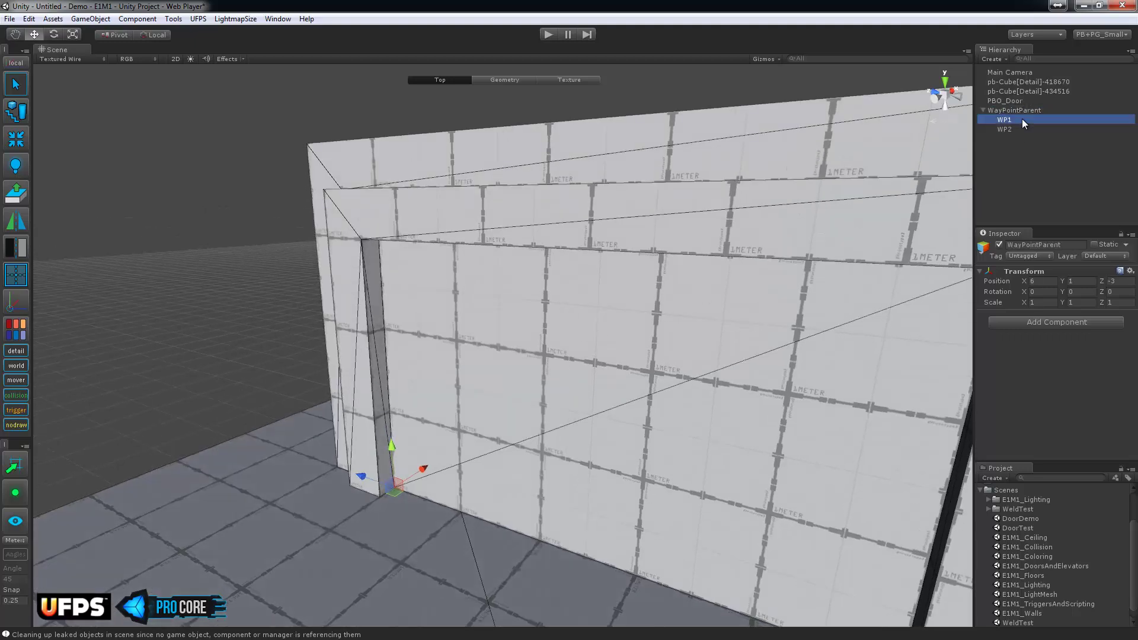
left_click(1022, 128, "shift")
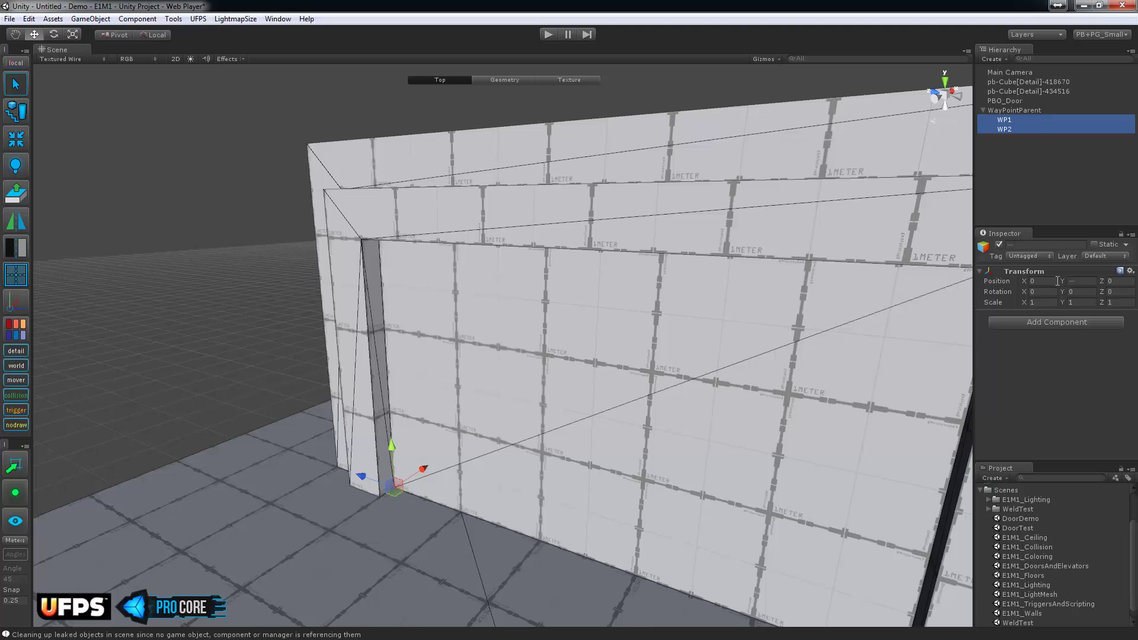
left_click(1023, 128)
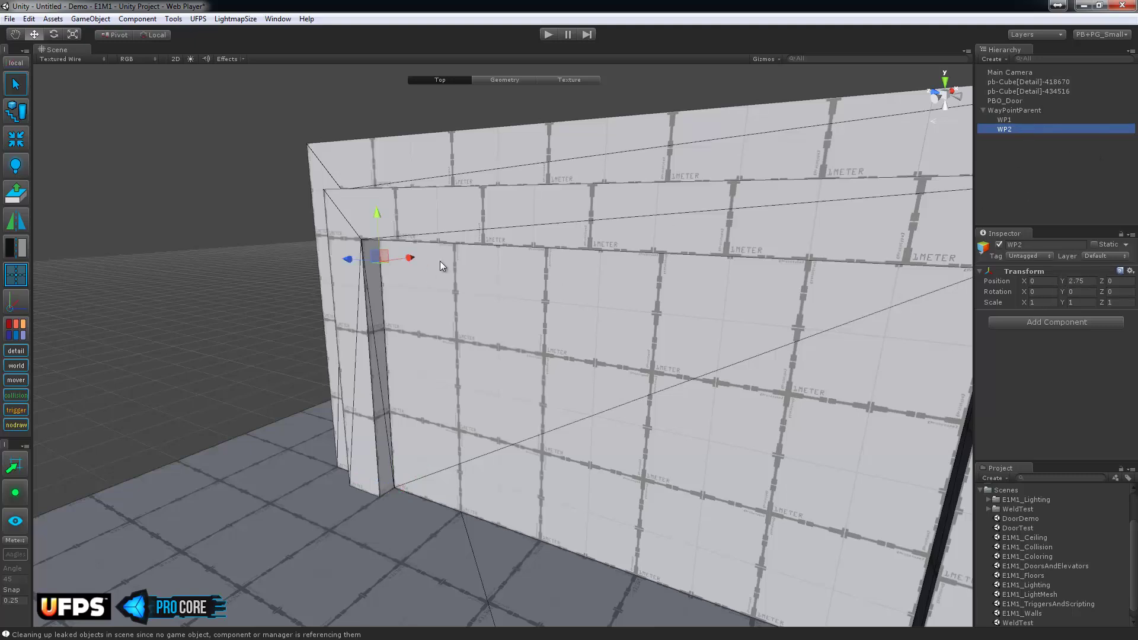
left_click(1003, 112)
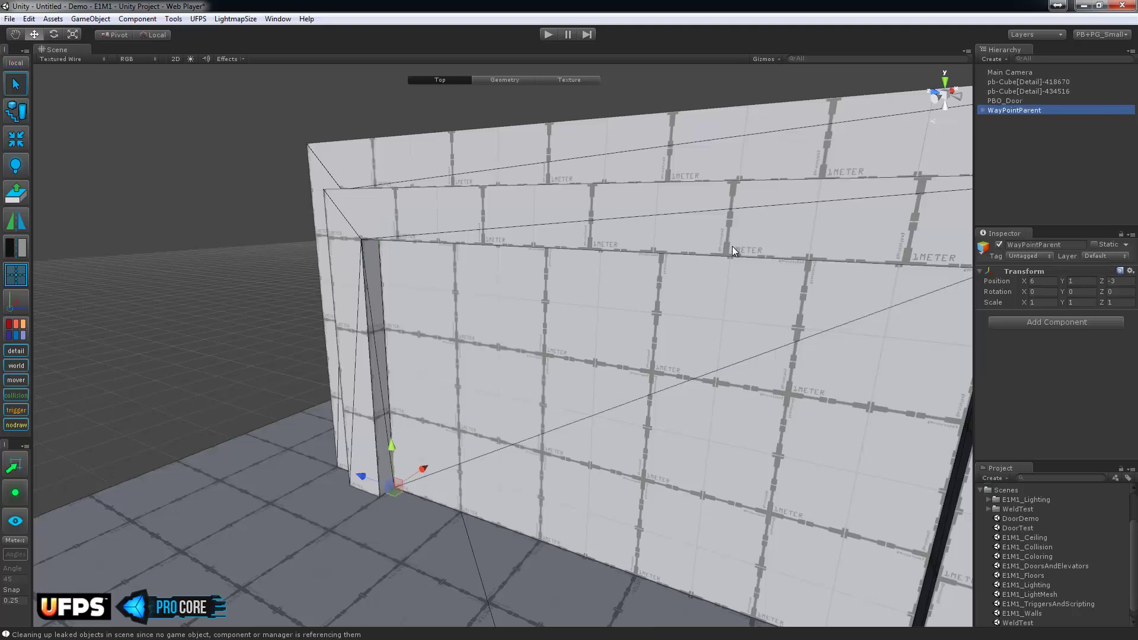
Add the Vp_Moving Platform component to PBO_Door.
left_click_drag(667, 267, 613, 326, "alt")
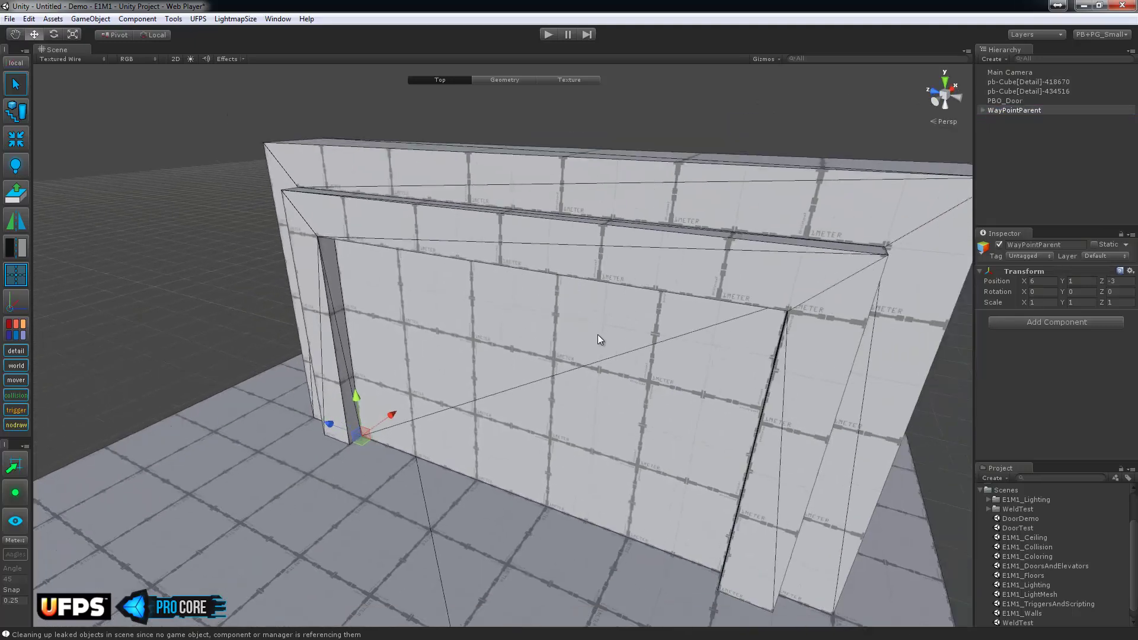
left_click(532, 321)
left_click_drag(533, 321, 545, 319, "alt")
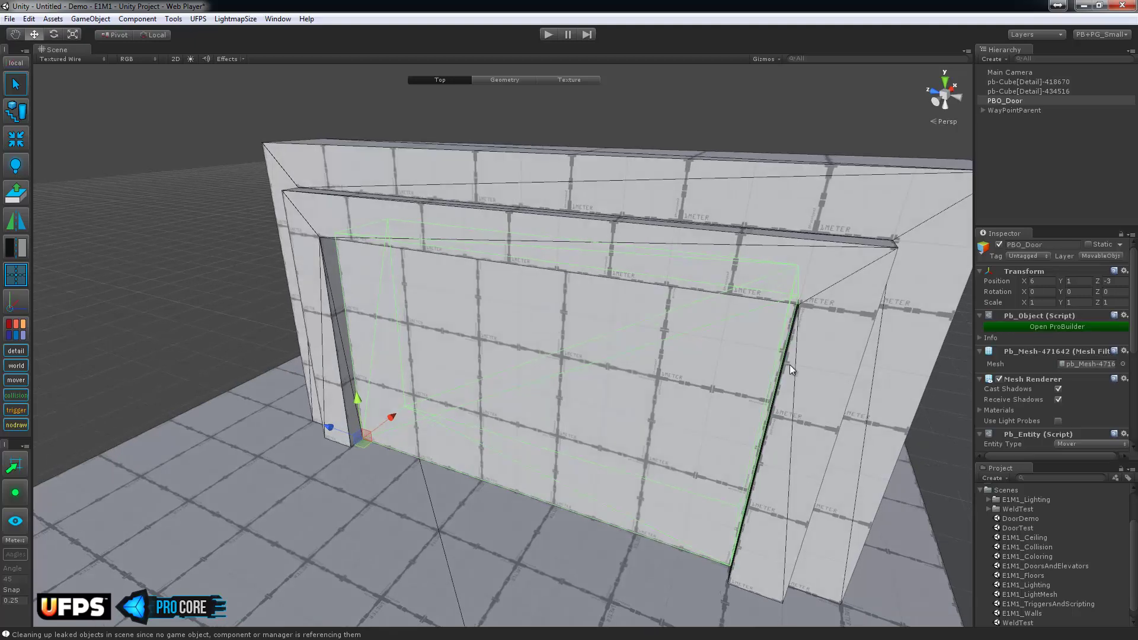
scroll(1078, 397, "down", 6)
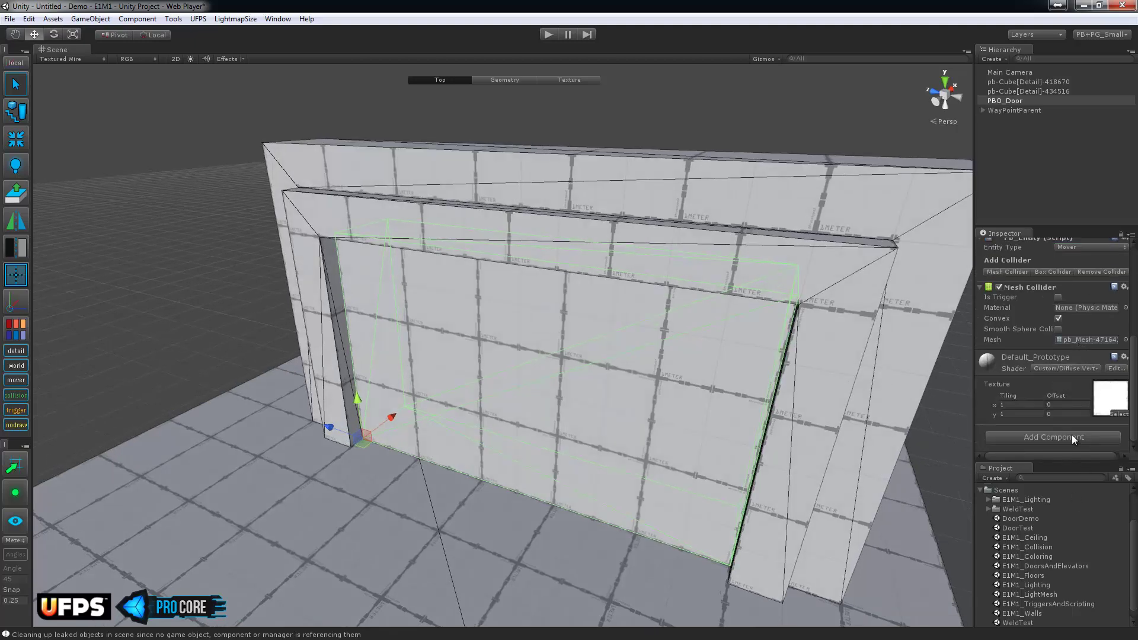
left_click(1071, 437)
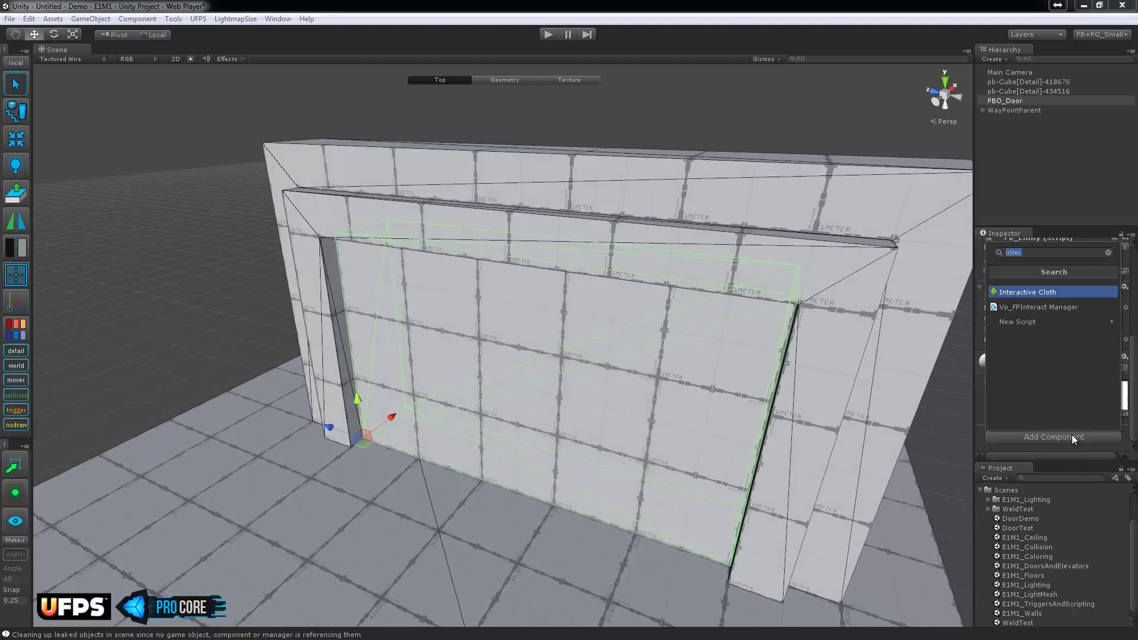
type("vp_")
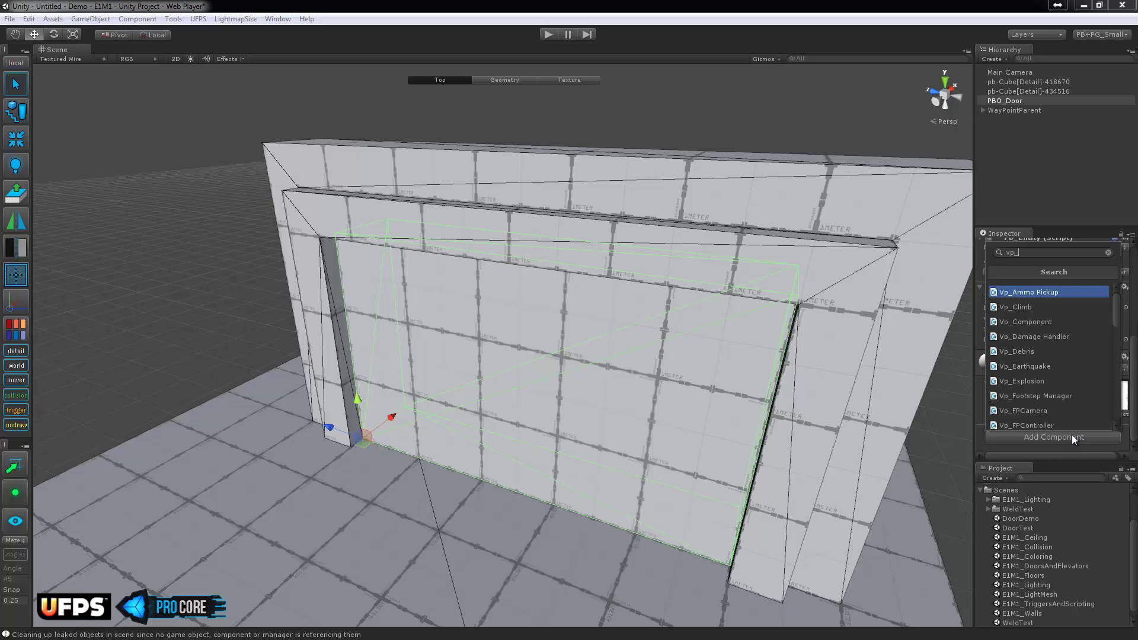
type("movi")
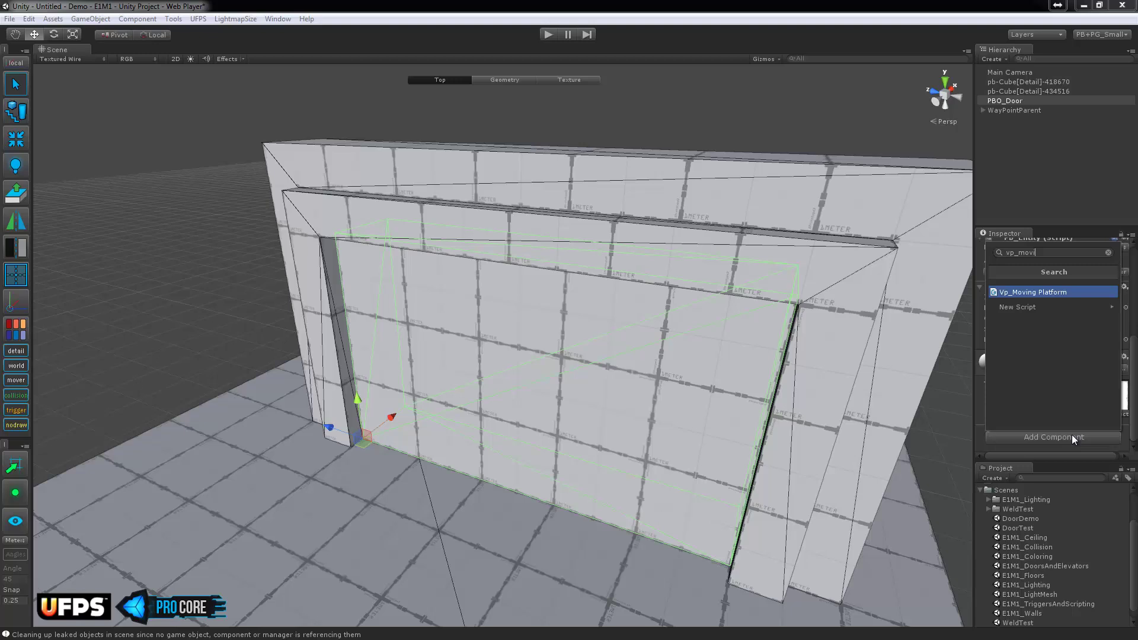
key("Return")
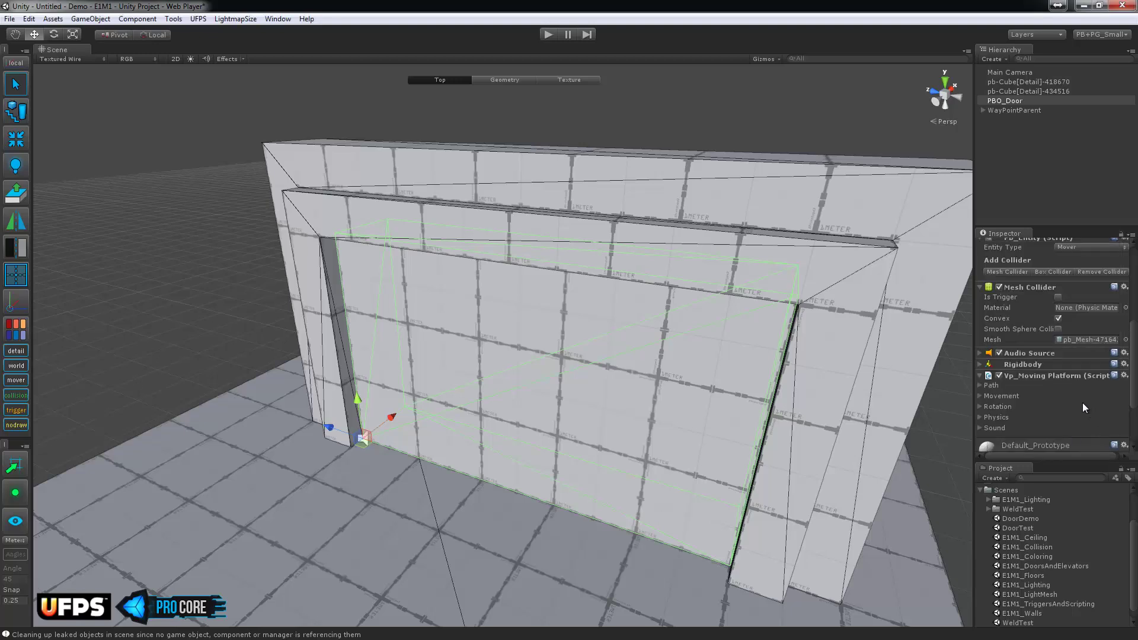
Assign WayPointParent as the Waypoints object in the moving platform's Path settings.
scroll(1082, 403, "down", 3)
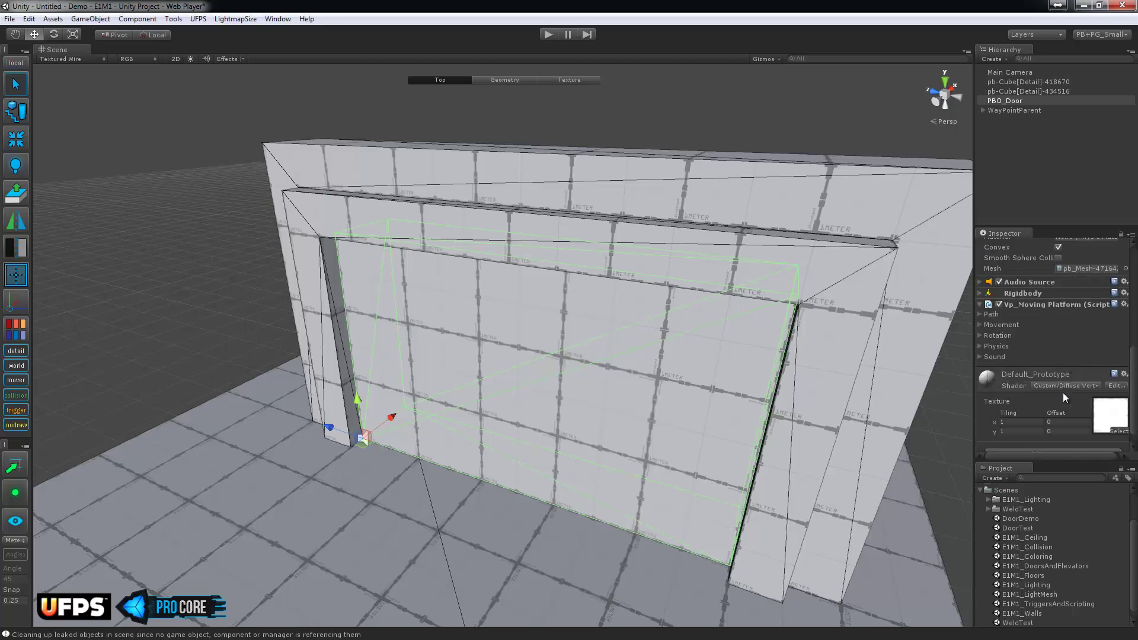
left_click(980, 312)
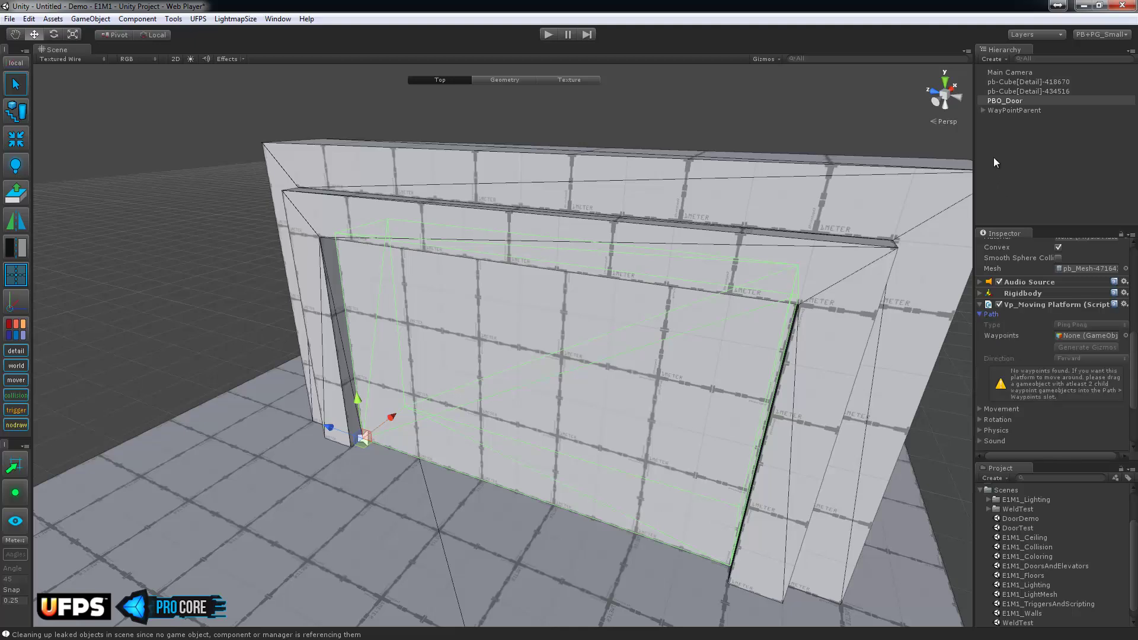
left_click_drag(1010, 109, 1083, 334)
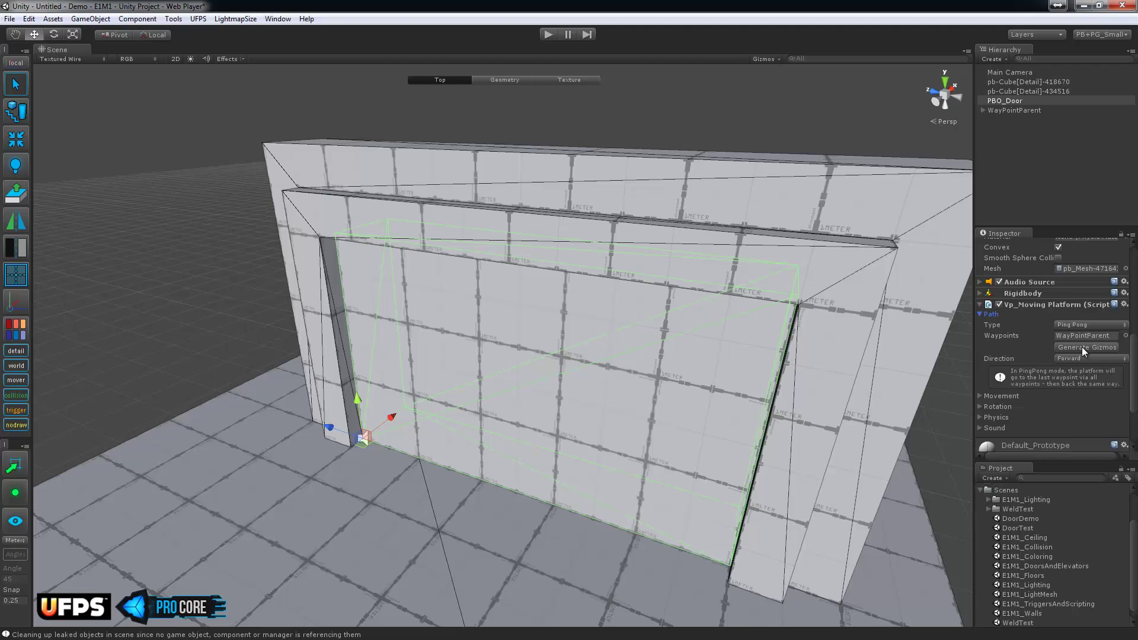
Set the platform's path type to Target and turn Auto Start off with a value of 0.
left_click(1085, 325)
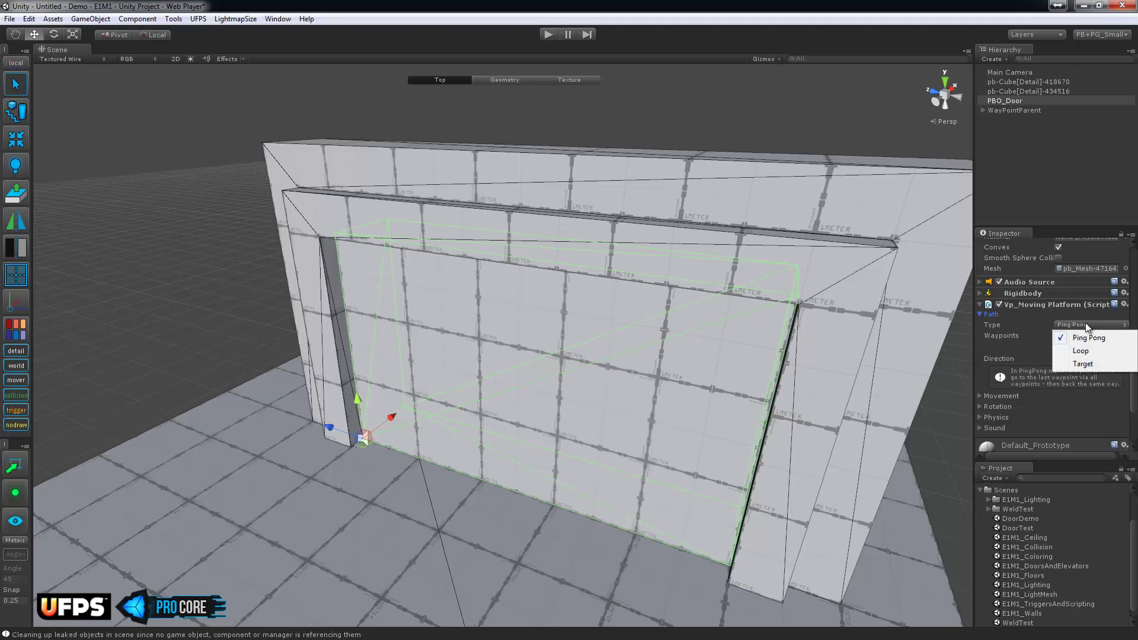
left_click(1091, 365)
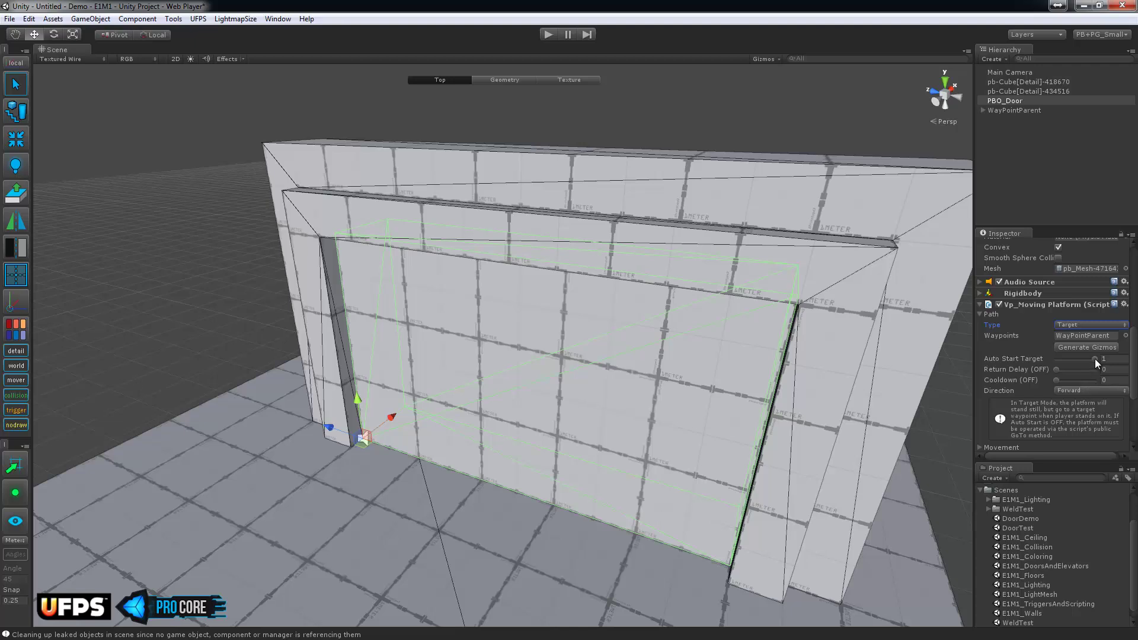
left_click_drag(1094, 359, 1044, 363)
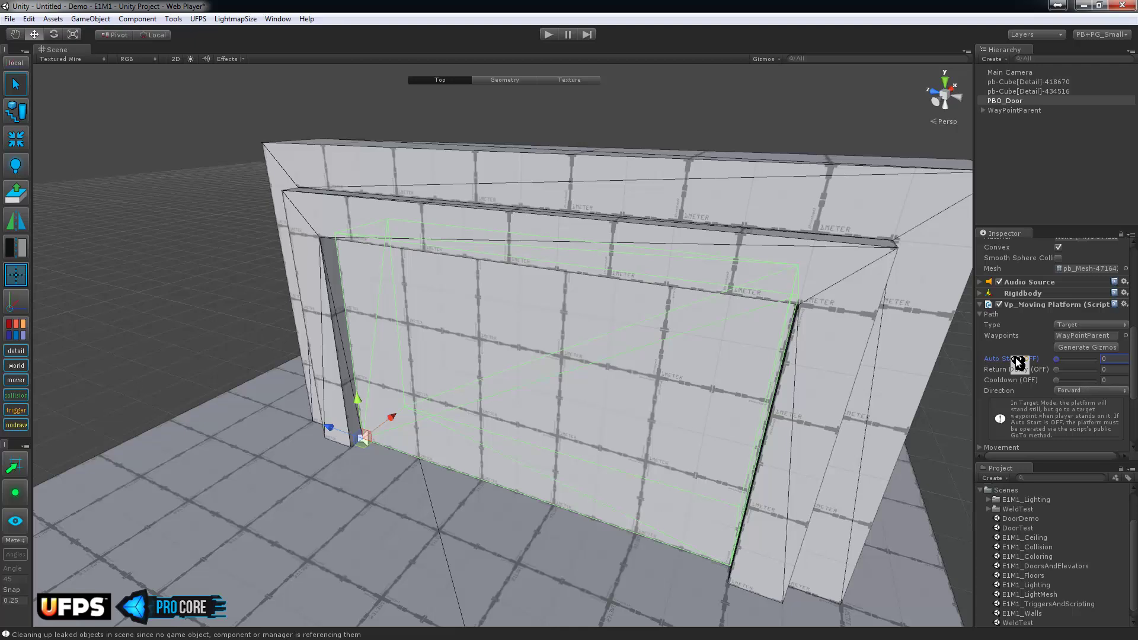
left_click(980, 313)
Set the platform's movement speed to 0.5 and its interpolation mode to Ease Out.
left_click(980, 324)
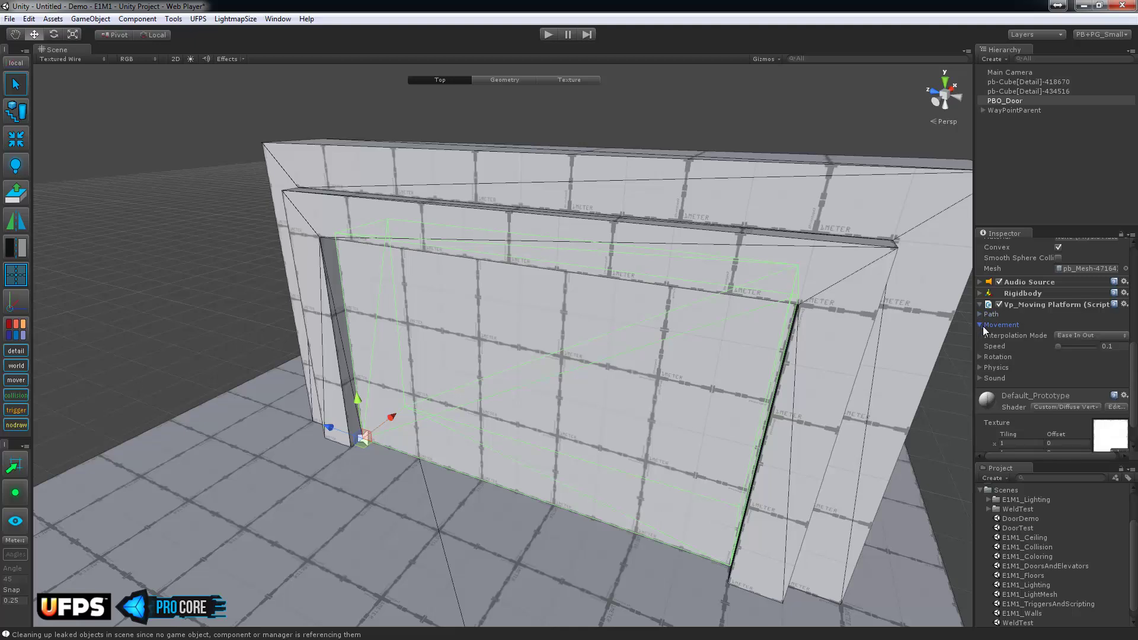
left_click(1089, 345)
left_click(1089, 335)
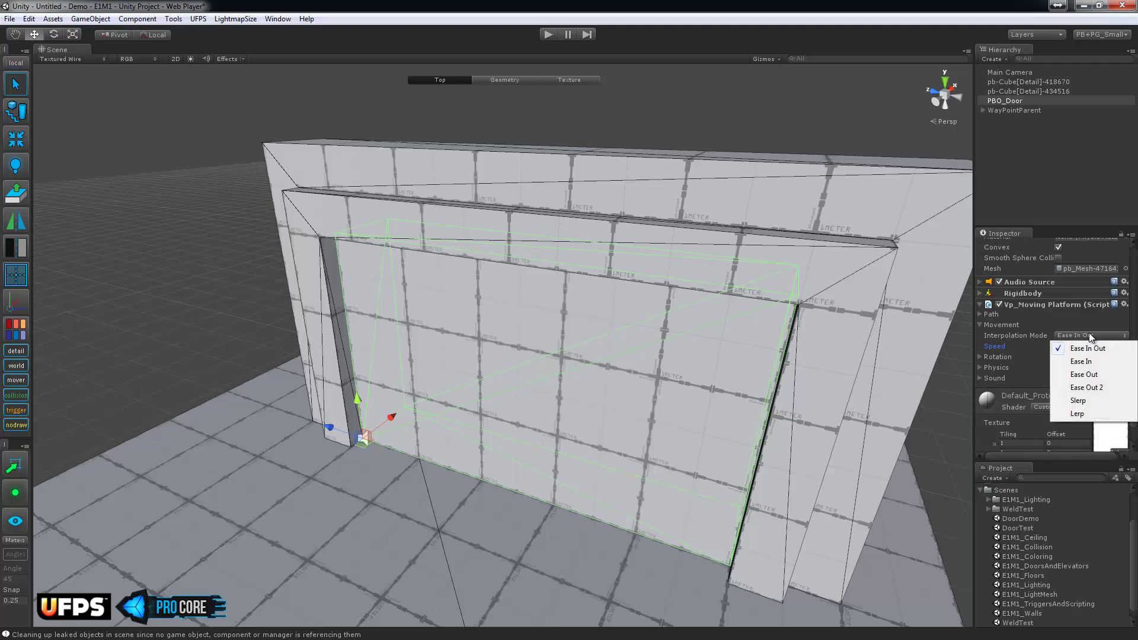
left_click(1099, 378)
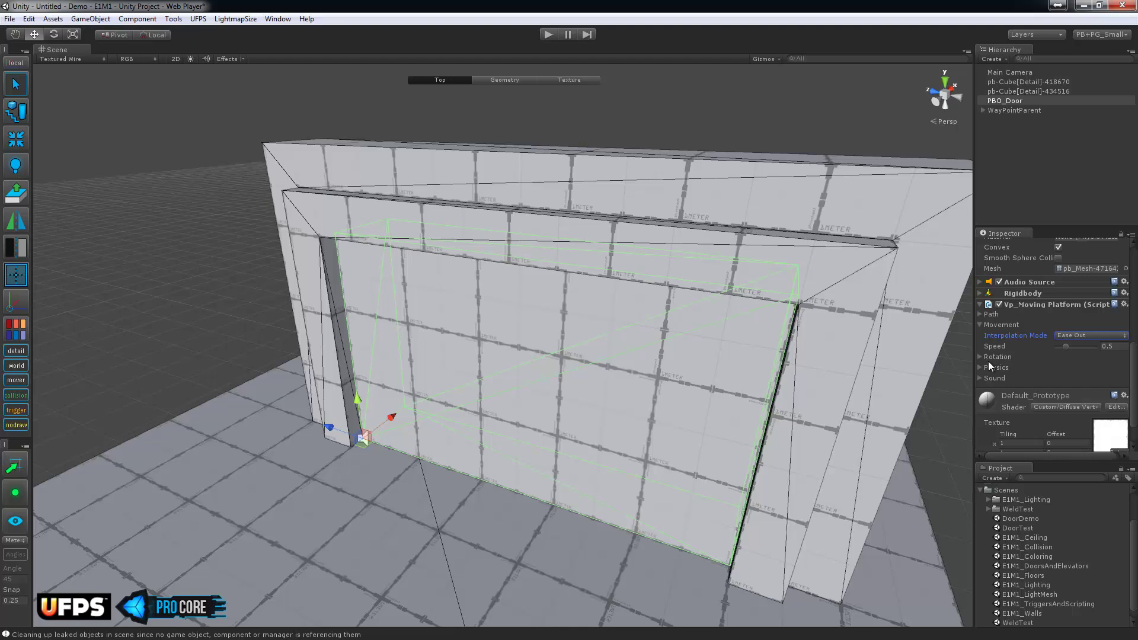
Create a ProBuilder cube and place it on the floor beside the door frame at X 4, Y 1, Z -1.
left_click_drag(751, 363, 704, 320, "alt")
middle_click_drag(711, 338, 757, 340)
left_click(234, 232)
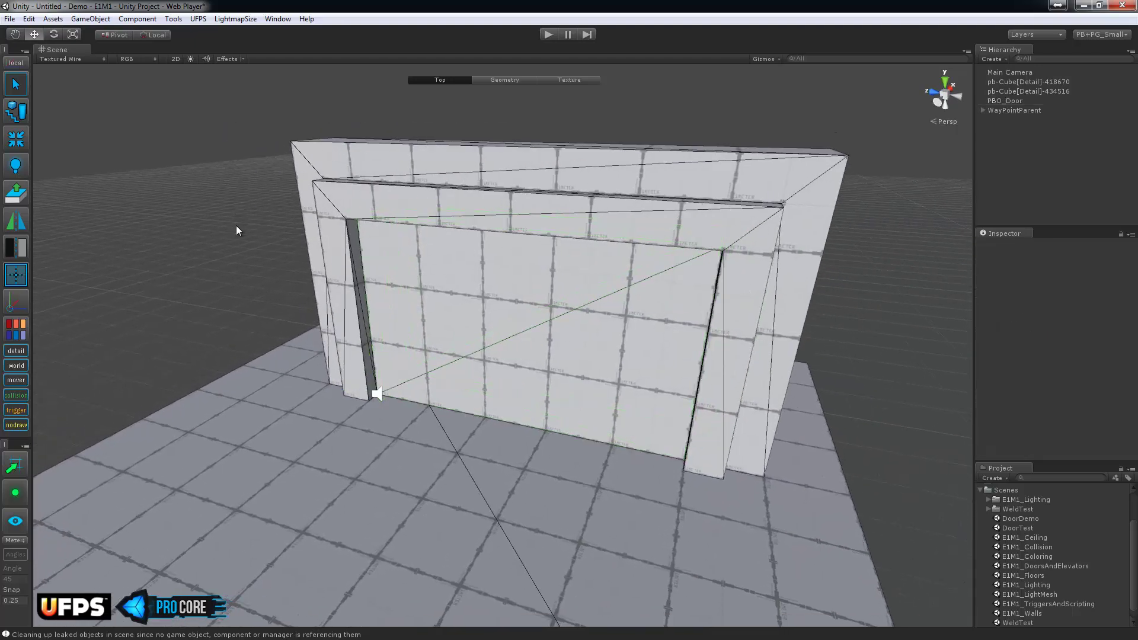
middle_click_drag(239, 264, 255, 256)
key("ctrl+k")
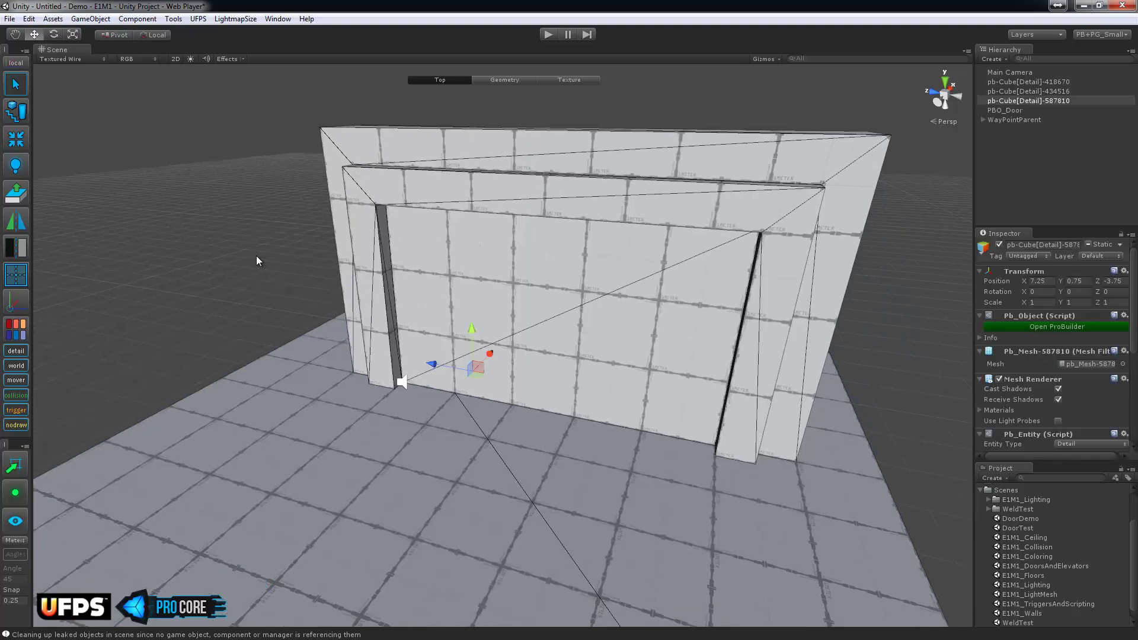
key("v")
left_click_drag(403, 403, 259, 357)
Edit the new cube's vertices, lowering the front edge of its top face to form a sloped top.
key("g")
left_click(256, 353)
left_click_drag(245, 309, 298, 303)
left_click_drag(165, 304, 253, 350)
left_click_drag(266, 357, 263, 343, "alt")
left_click_drag(209, 253, 264, 335)
scroll(265, 335, "up", 5)
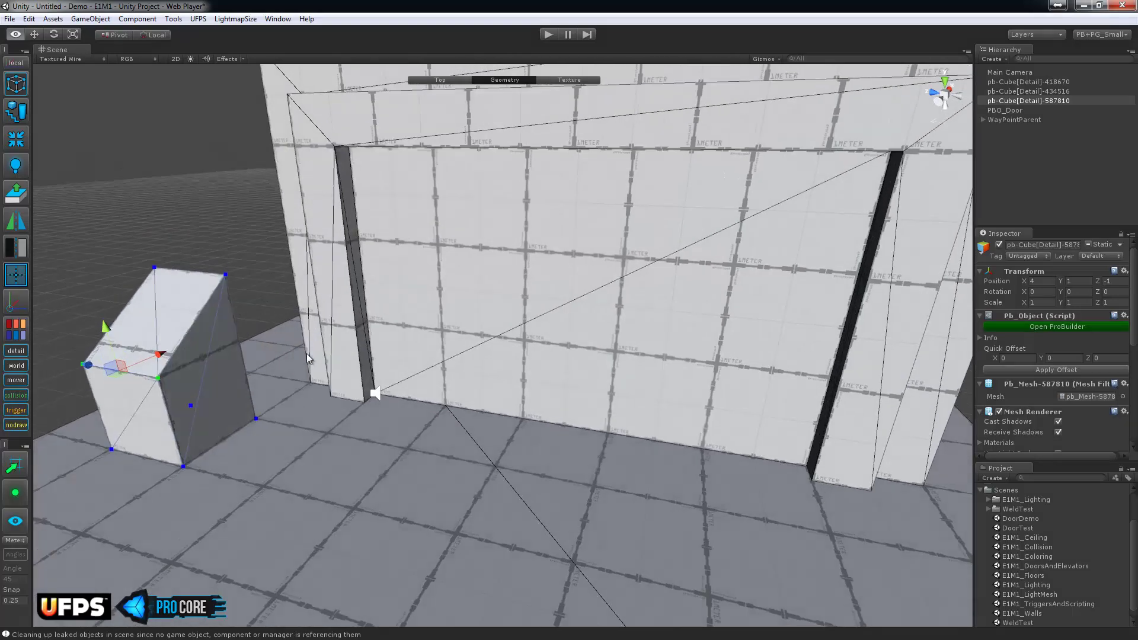
Inset the sloped block's top face with a scaled Extrude, leaving a narrow border around it.
middle_click_drag(171, 313, 368, 314)
scroll(363, 293, "up", 3)
left_click(362, 293)
key("r")
left_click_drag(342, 315, 343, 321, "shift")
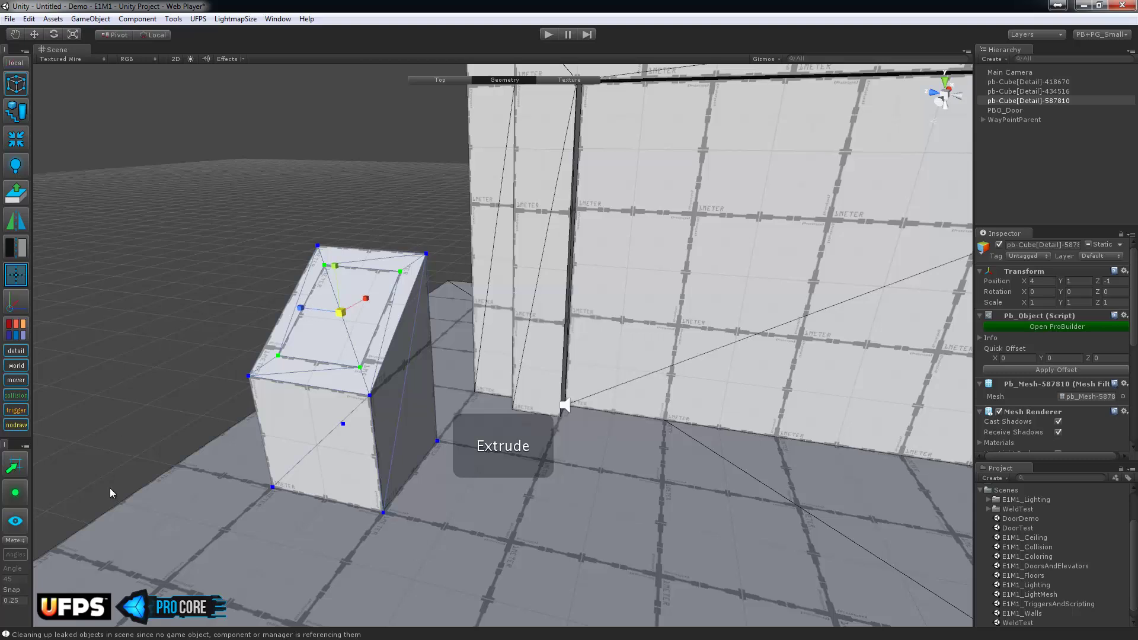
Extrude the inset face outward from the slope to form a raised panel, using local handle alignment, and leave geometry editing.
left_click(22, 494)
key("w")
left_click_drag(444, 362, 388, 360, "alt")
left_click(15, 64)
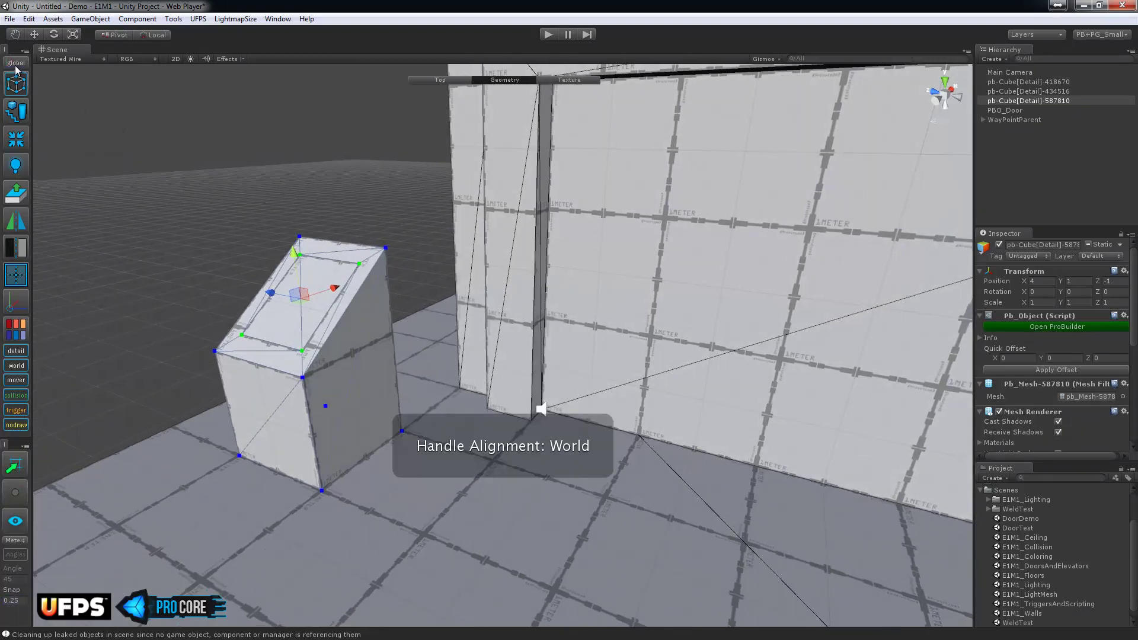
left_click(15, 63)
left_click_drag(273, 270, 332, 327, "shift")
key("Escape")
left_click_drag(567, 358, 440, 338, "alt")
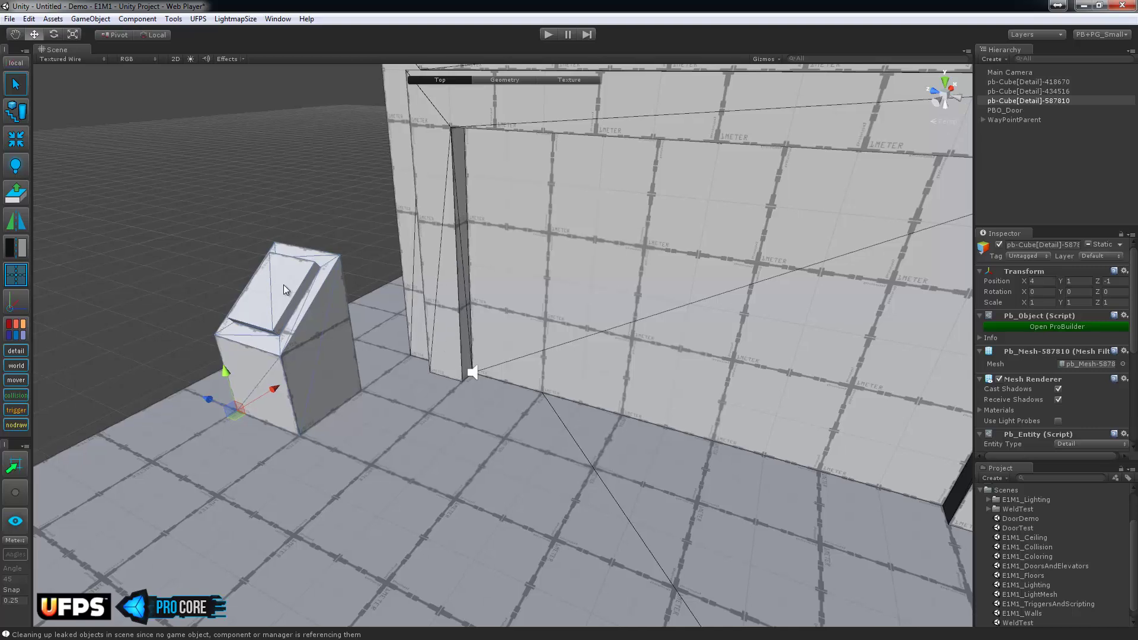
left_click_drag(320, 282, 509, 326, "alt")
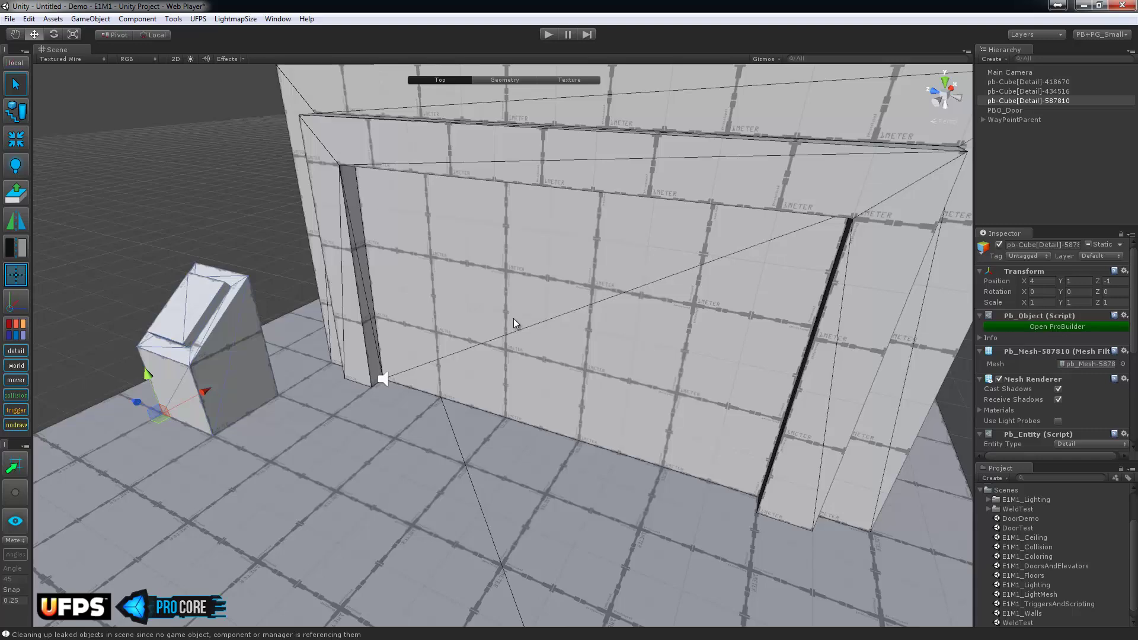
Add a Vp_Platform Switch component to the door object PBO_Door.
left_click(532, 314)
left_click_drag(522, 378, 855, 400, "alt")
scroll(1079, 393, "down", 5)
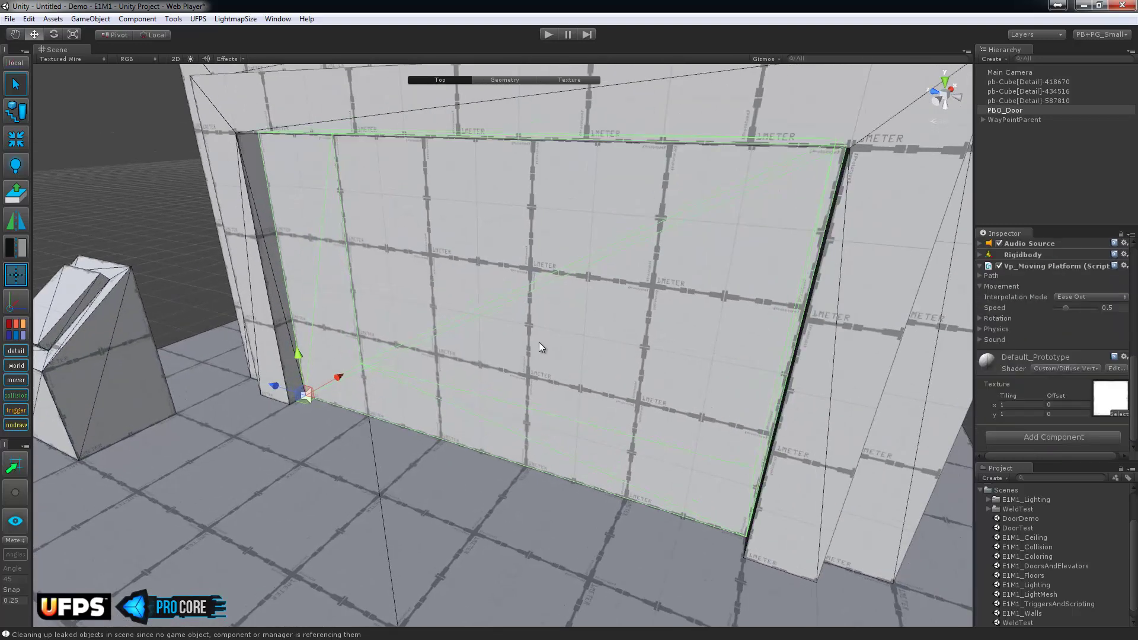
scroll(539, 343, "down", 3)
left_click(1068, 436)
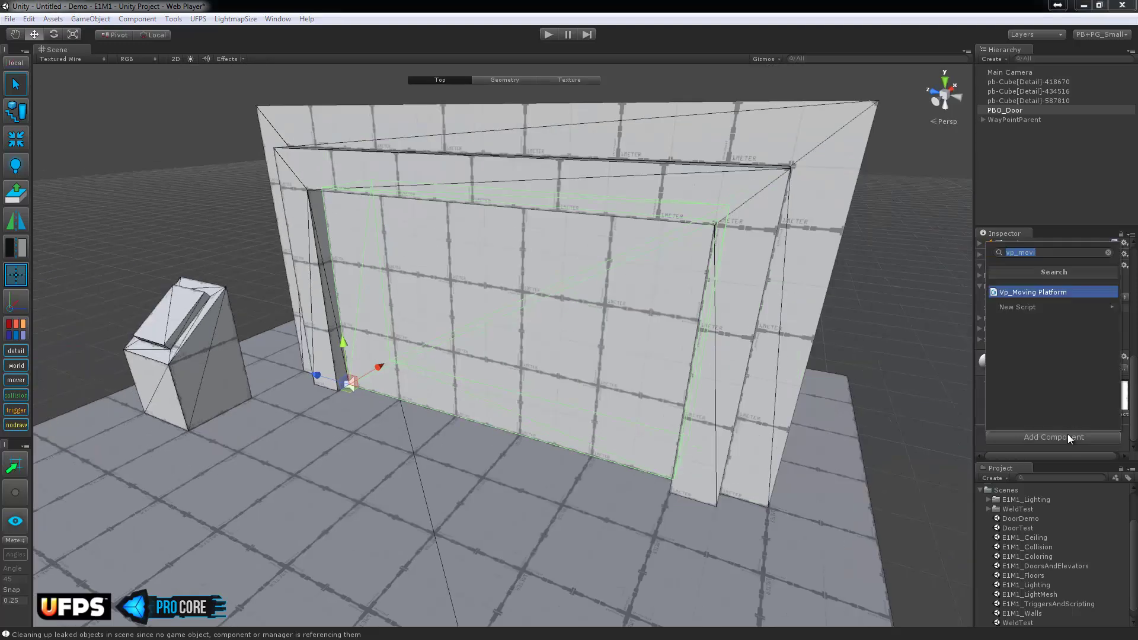
type("vp")
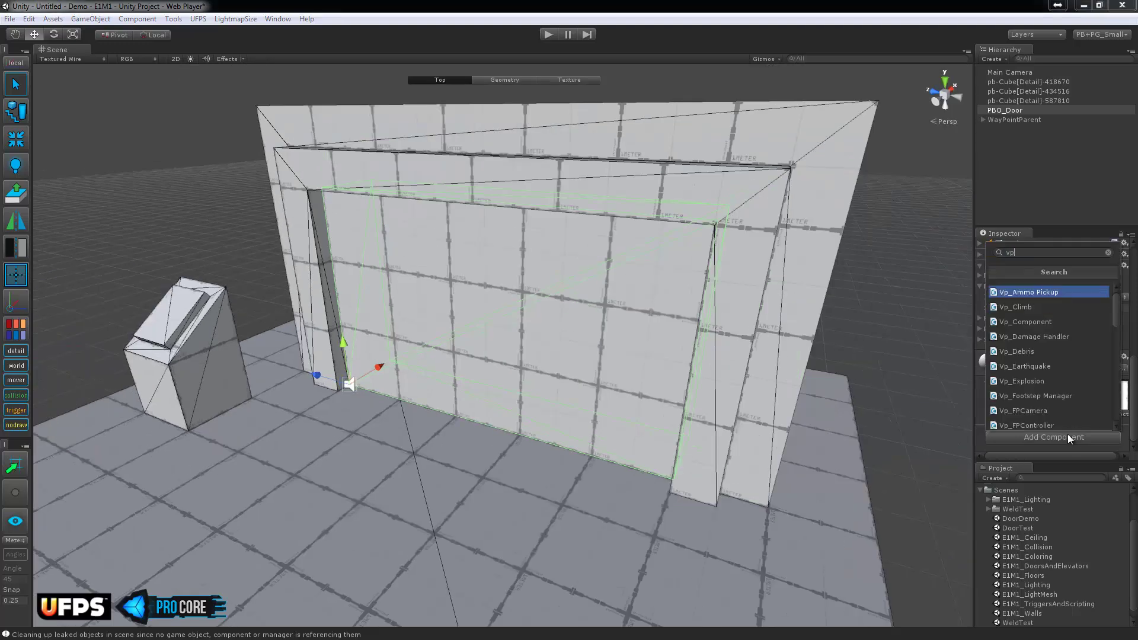
type("_plat")
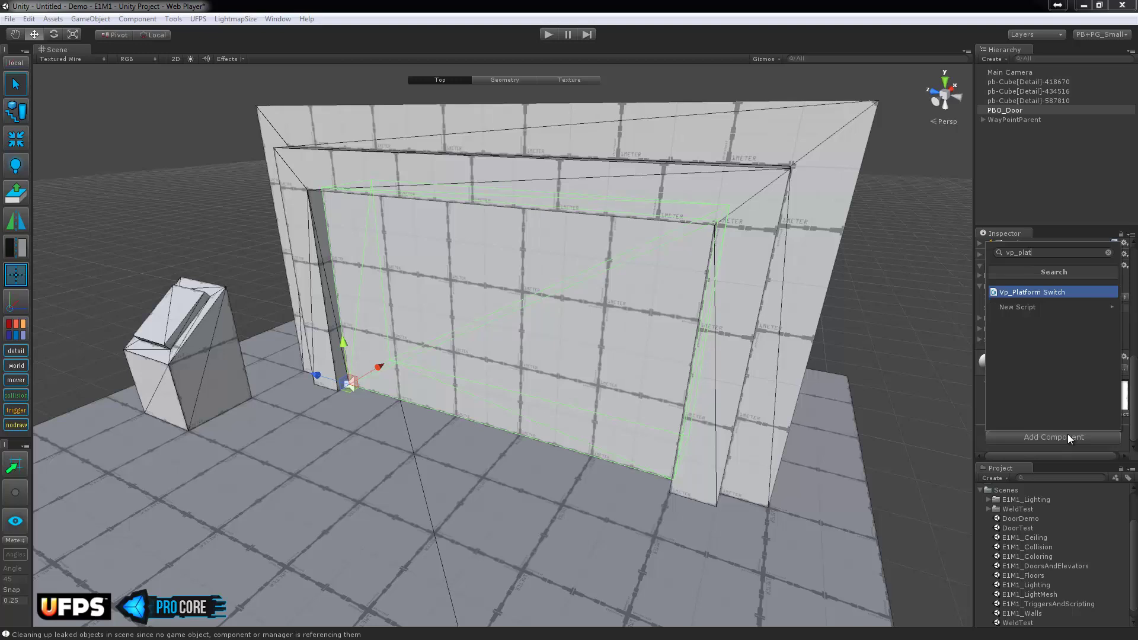
key("Return")
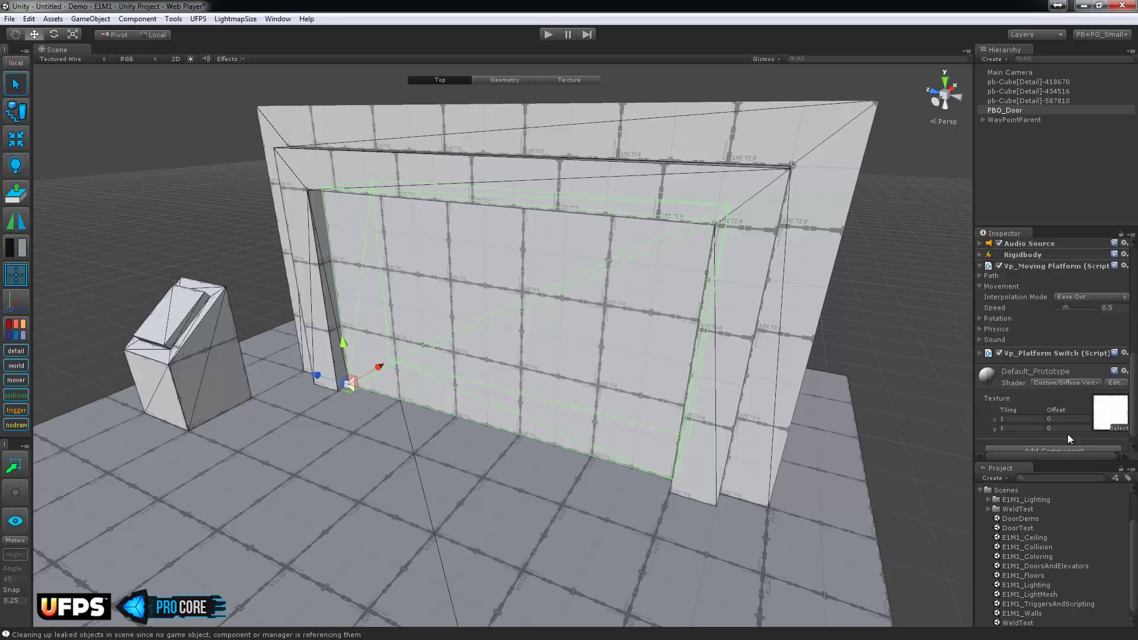
scroll(1074, 403, "down", 1)
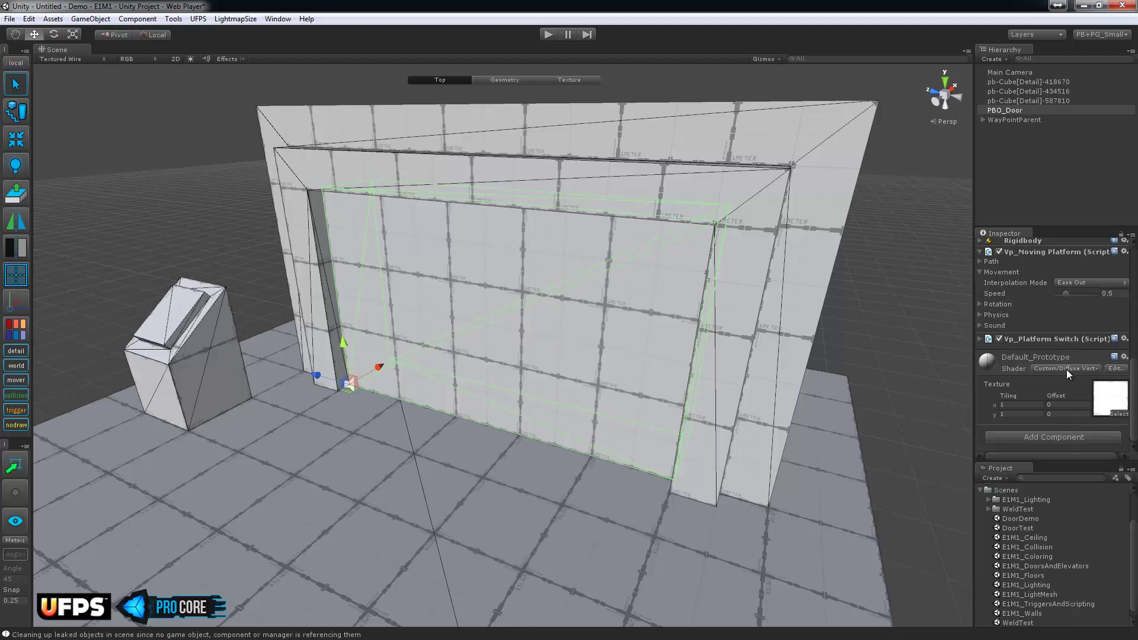
Set the platform switch's interact distance to 2 and its interact crosshair to the InteractSwitch texture.
left_click(994, 340)
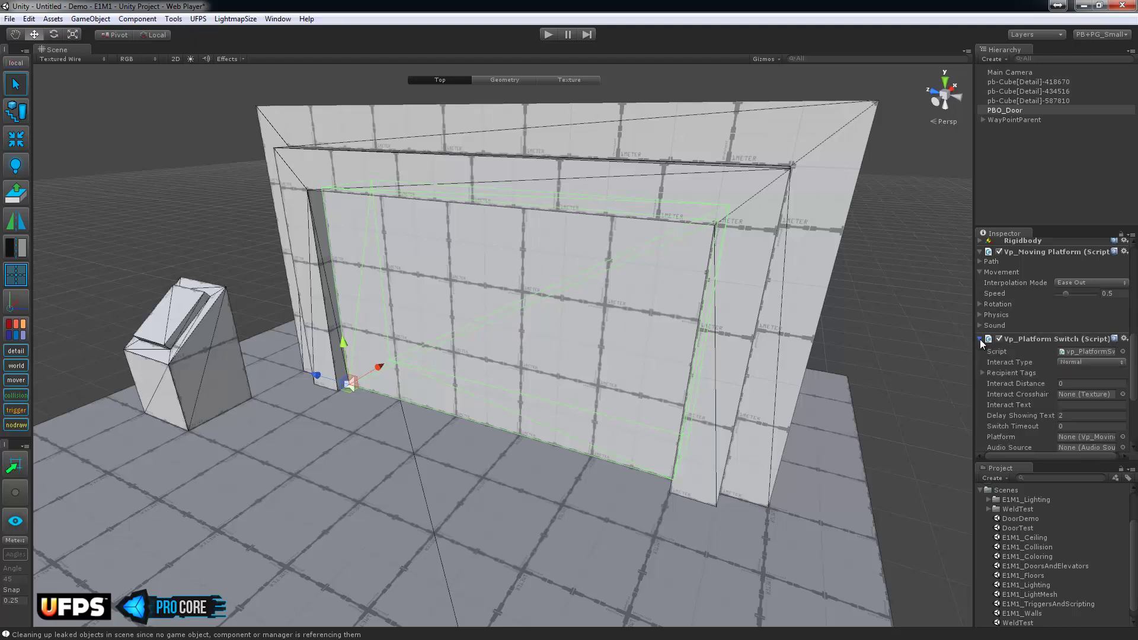
scroll(1022, 362, "down", 3)
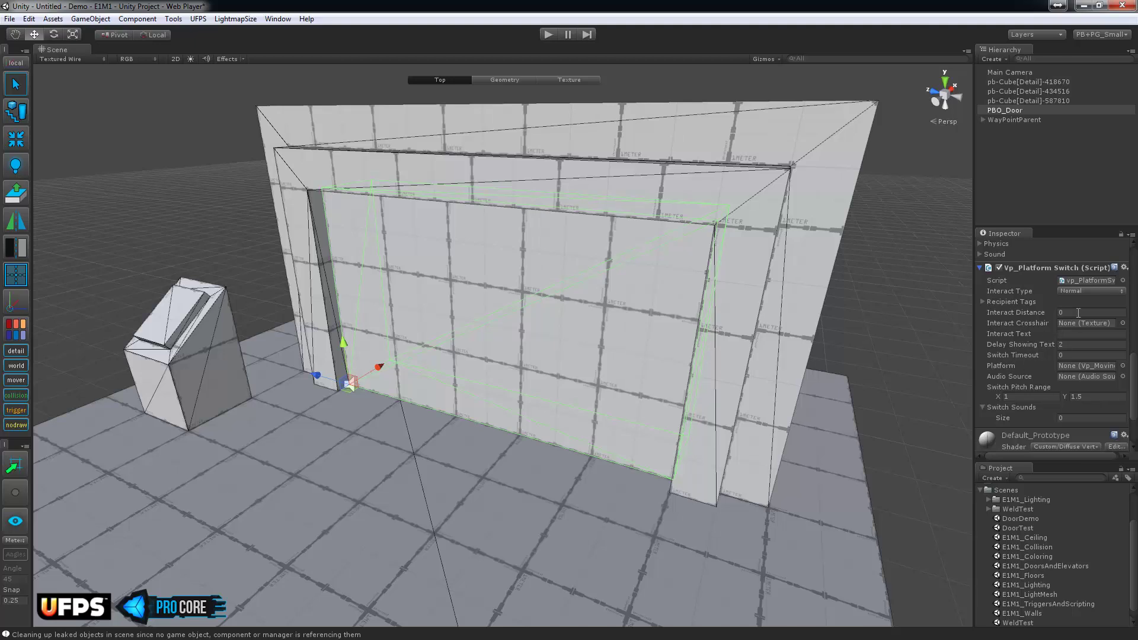
left_click(1028, 312)
left_click_drag(1084, 316, 1022, 308)
left_click(1121, 325)
Assign PBO_Door as the platform controlled by the switch and deselect the door.
left_click(1122, 366)
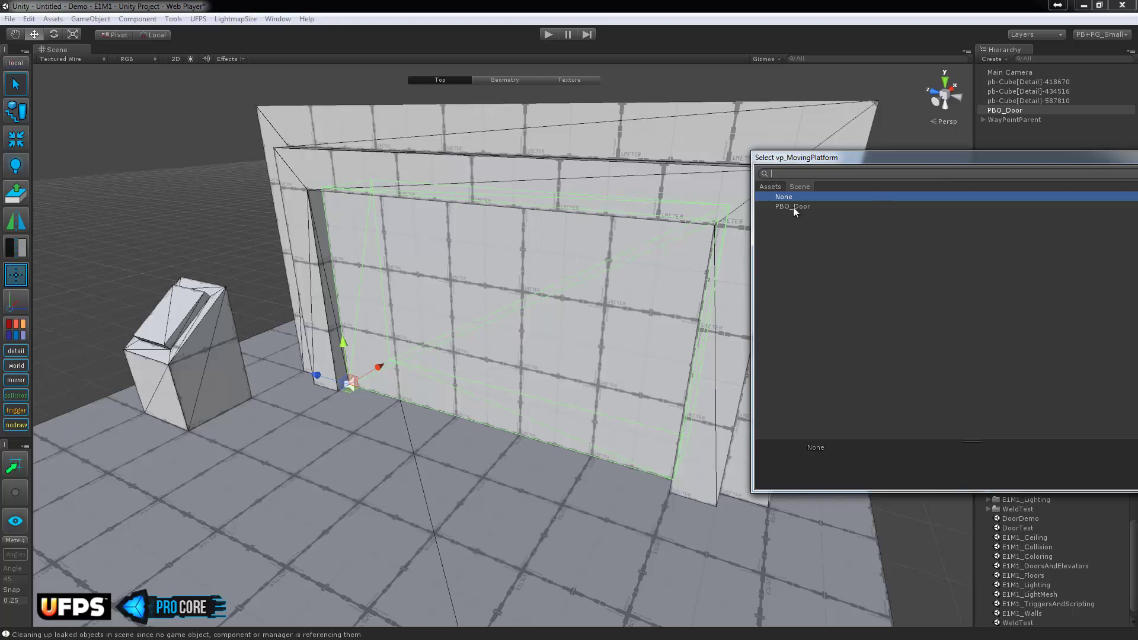
double_click(793, 207)
scroll(784, 356, "down", 5)
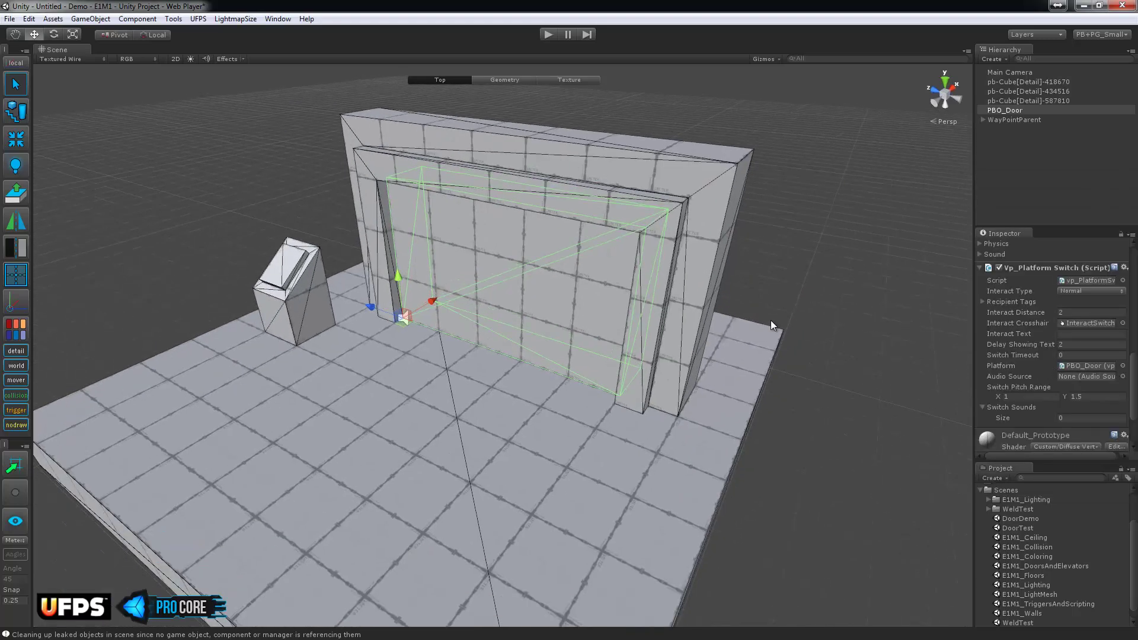
scroll(771, 320, "down", 3)
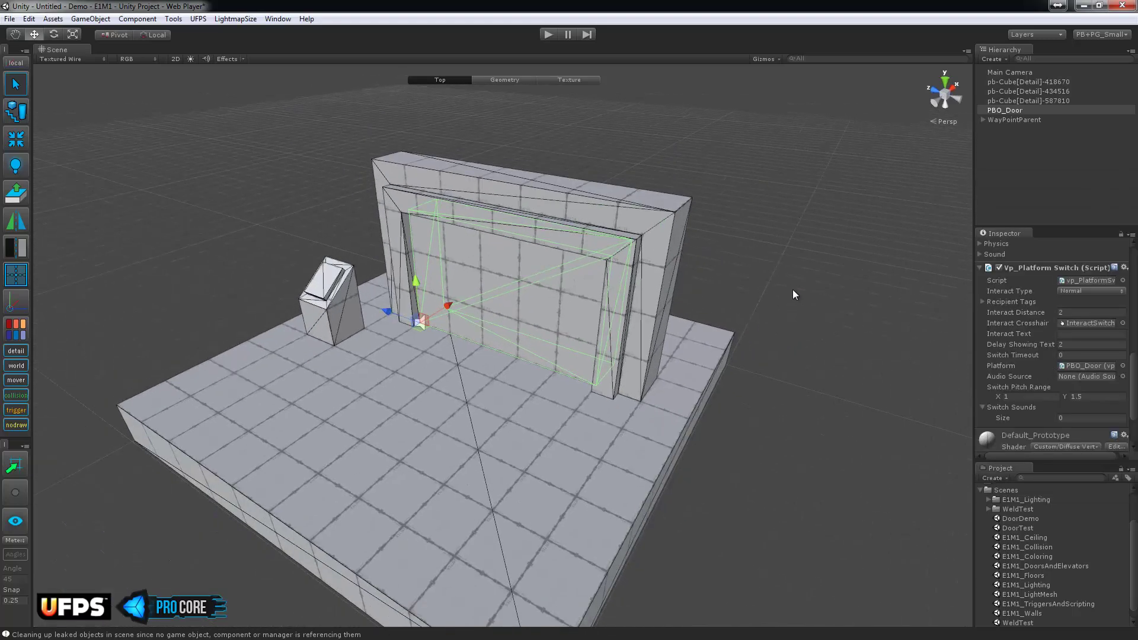
left_click(808, 310)
Place the UFPS AdvancedPlayer prefab on the floor in front of the door and raise it to about Y 2.19.
left_click(980, 490)
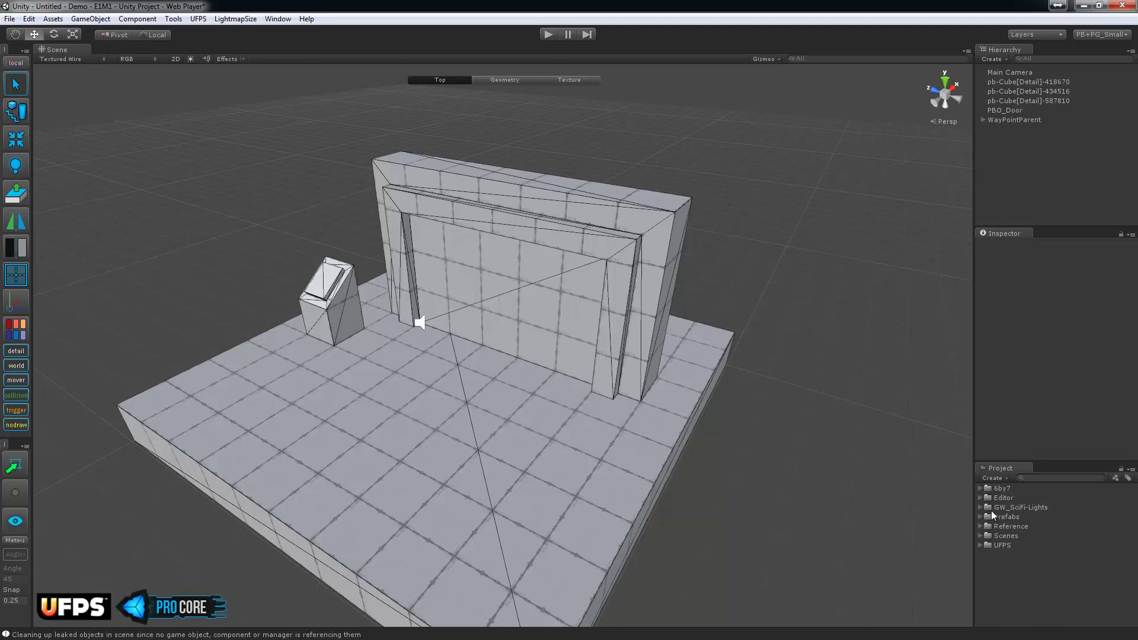
left_click(980, 516)
left_click(980, 514)
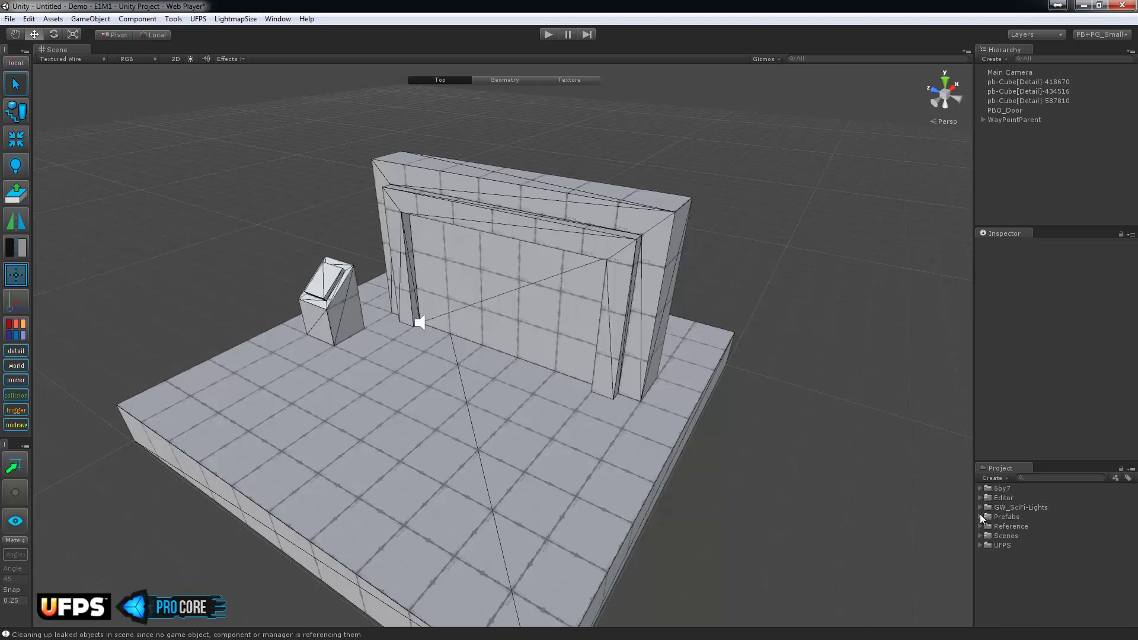
left_click(981, 544)
left_click(989, 553)
scroll(989, 553, "down", 2)
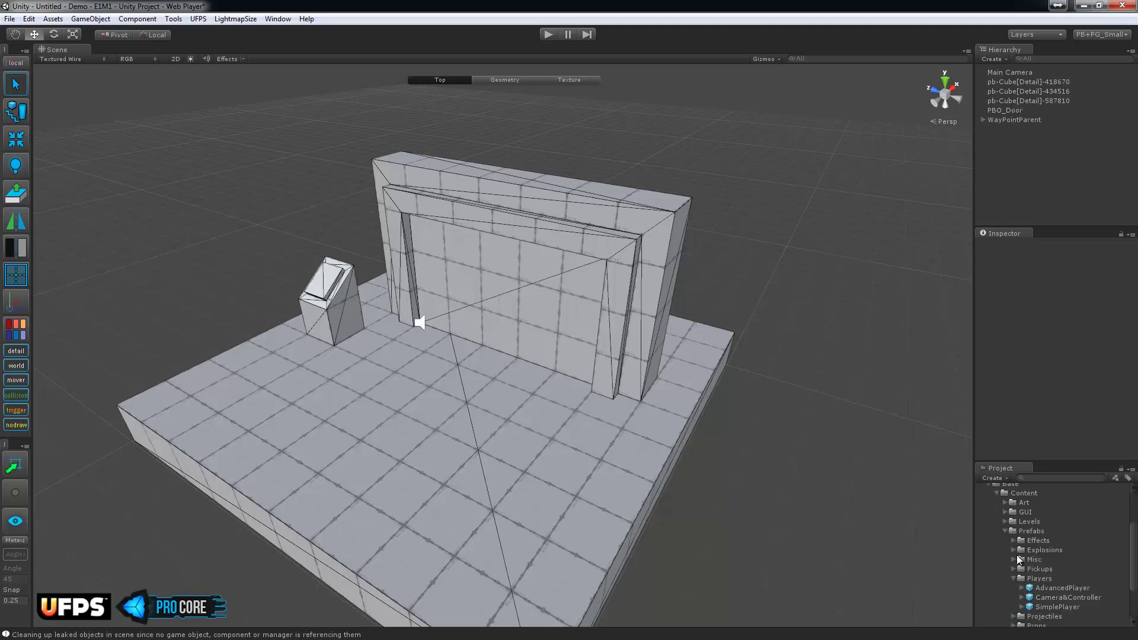
left_click_drag(1061, 588, 377, 459)
left_click_drag(547, 457, 793, 390, "alt")
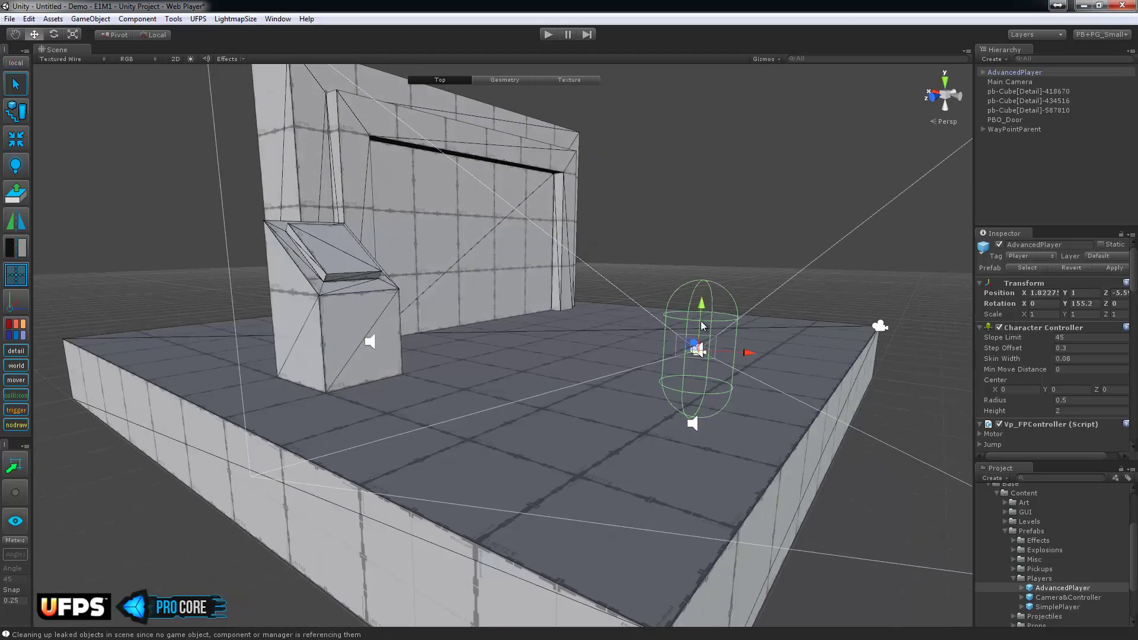
left_click_drag(701, 321, 709, 229)
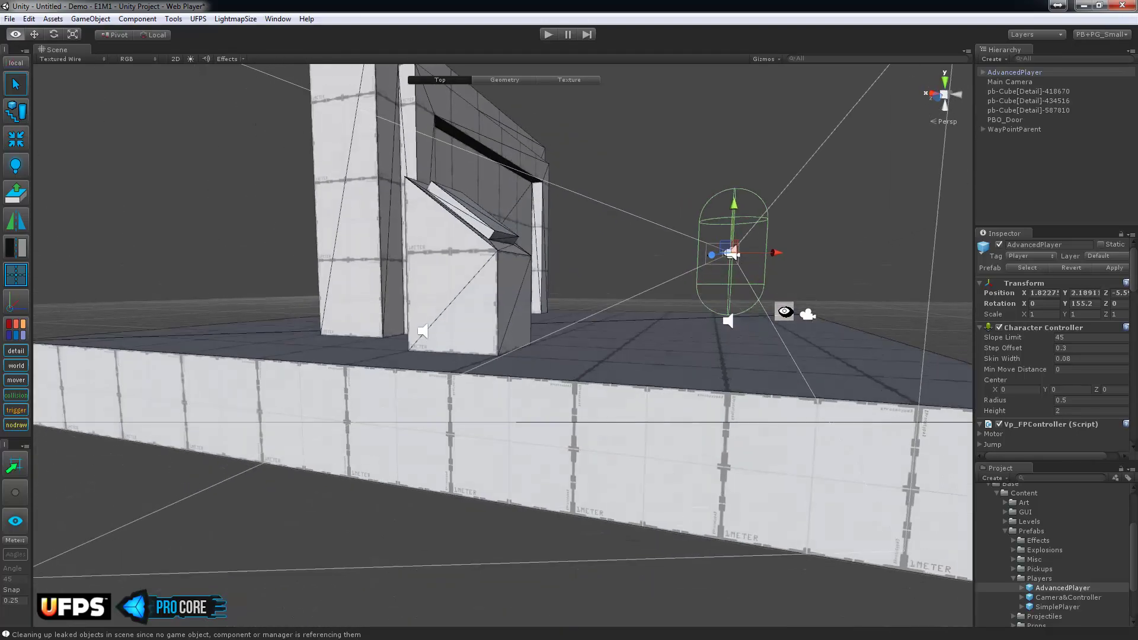
Rotate the player to face the door and deselect it.
left_click_drag(784, 311, 567, 429, "alt")
scroll(565, 467, "down", 3)
key("e")
left_click_drag(504, 457, 626, 449)
left_click(783, 388)
left_click_drag(785, 389, 690, 352, "alt")
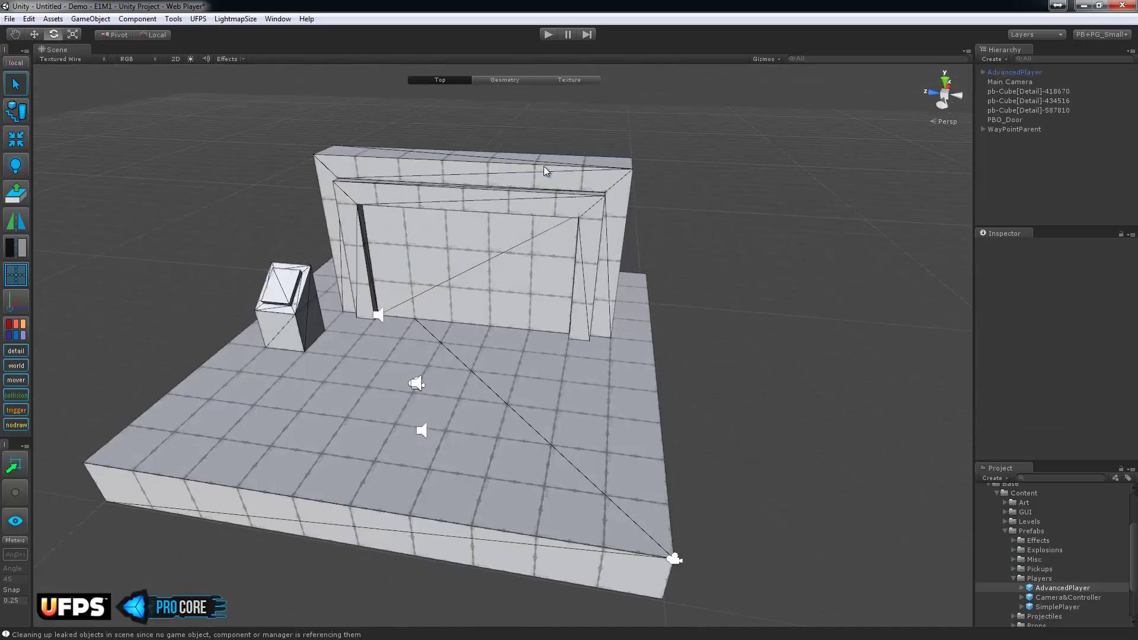
Play the scene, walk the player up to the door and interact with it to open it.
left_click(551, 34)
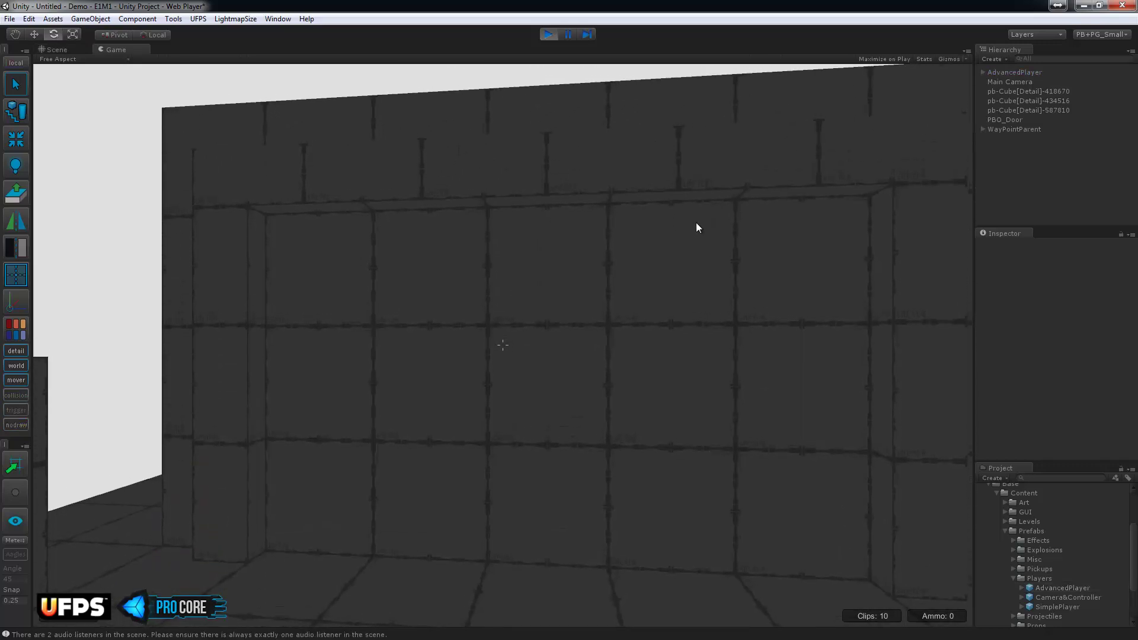
left_click(695, 225)
key("w")
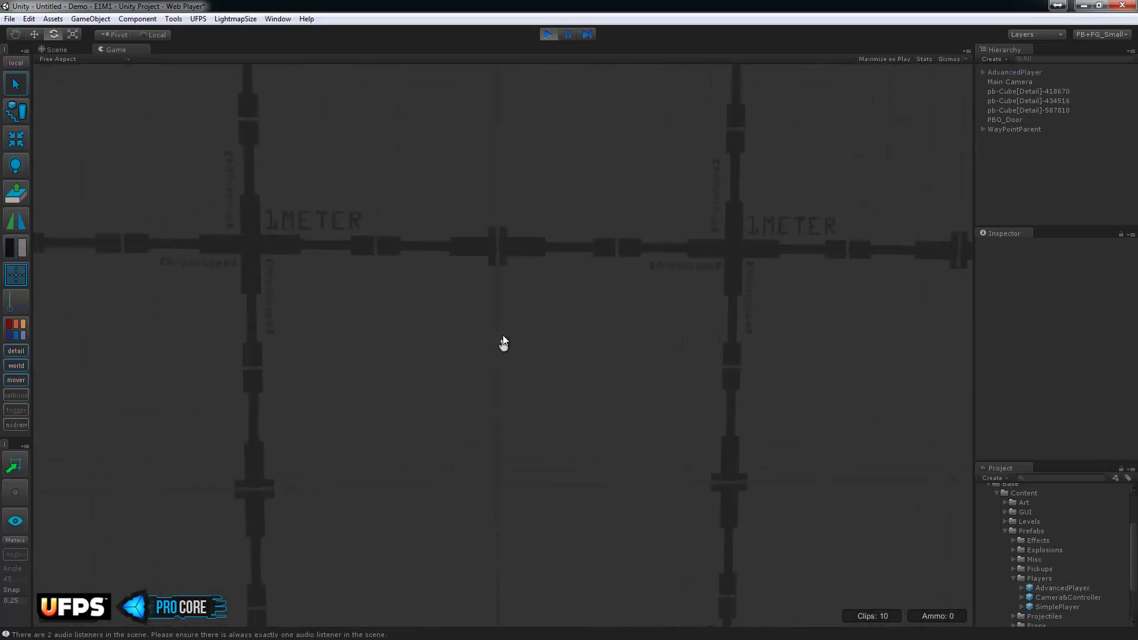
key("s")
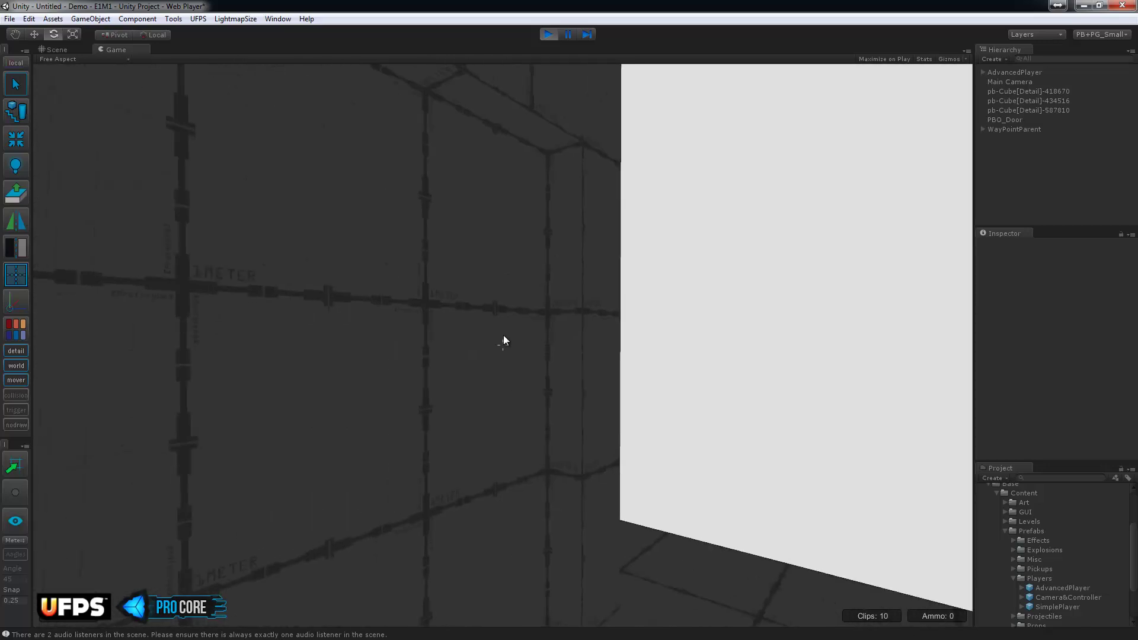
key("w")
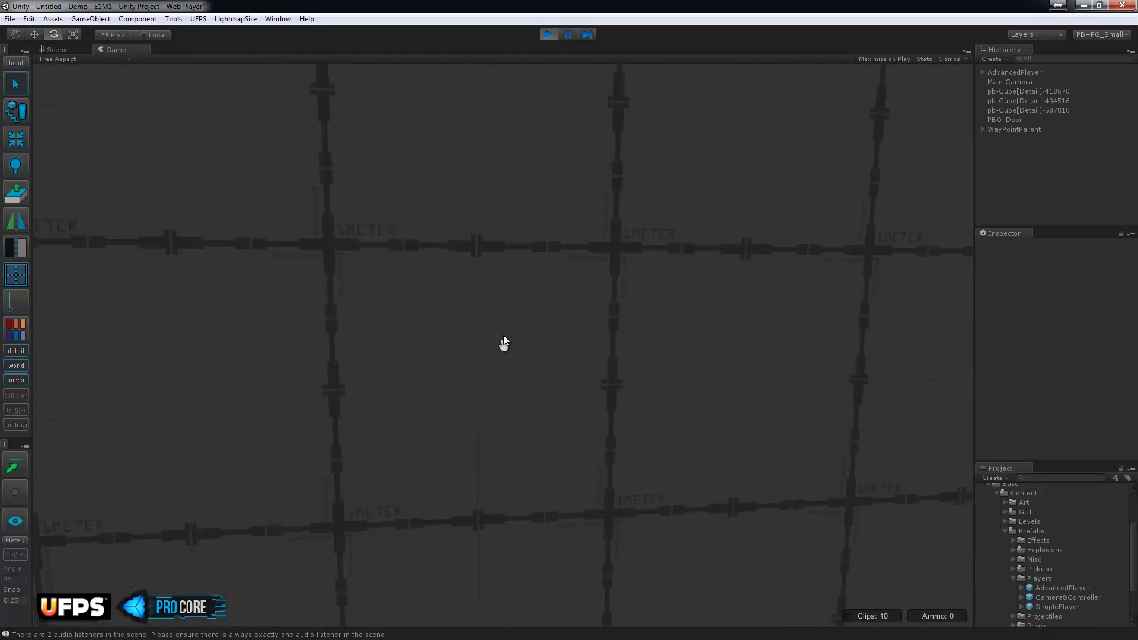
key("f")
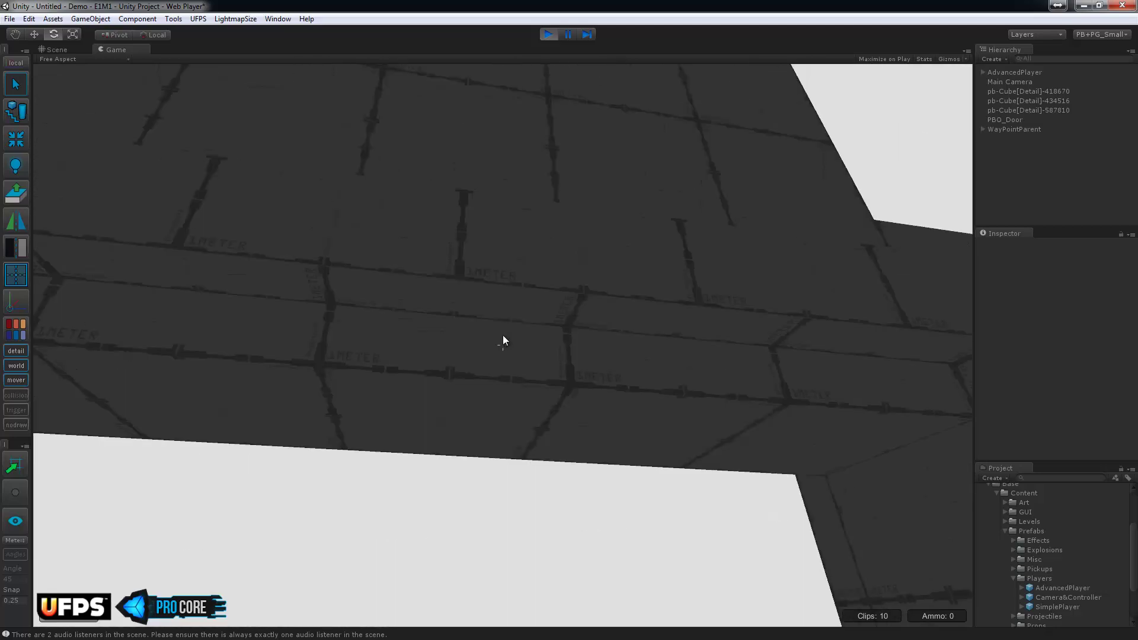
Test closing and reopening the door in play mode while walking the player back and forth around the doorway.
key("w")
key("f")
key("s")
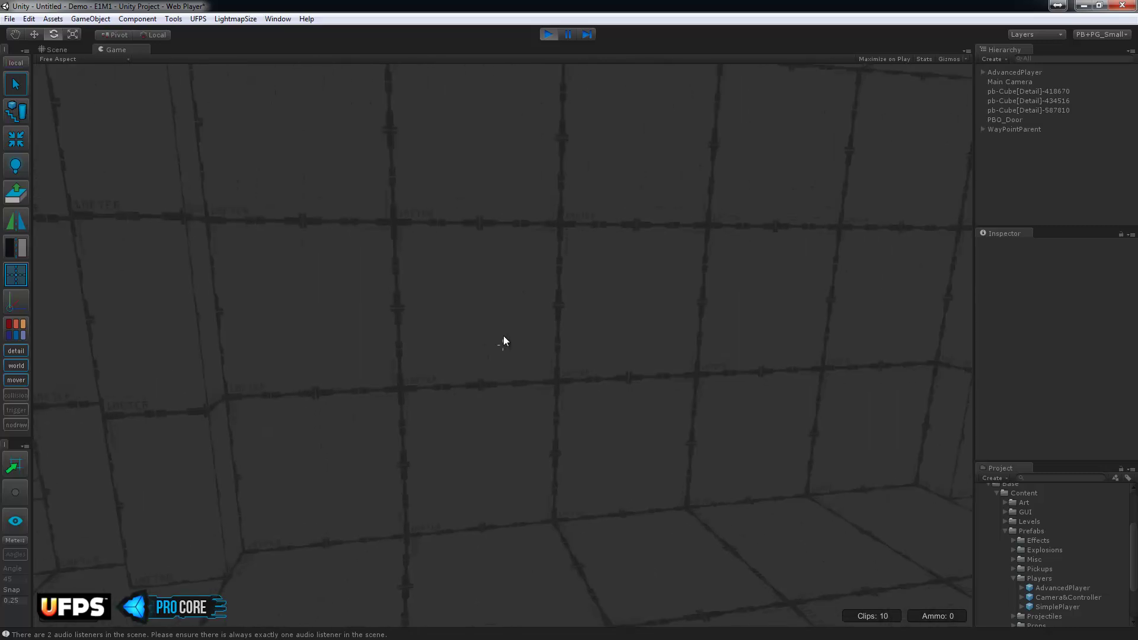
key("w")
key("f")
key("a")
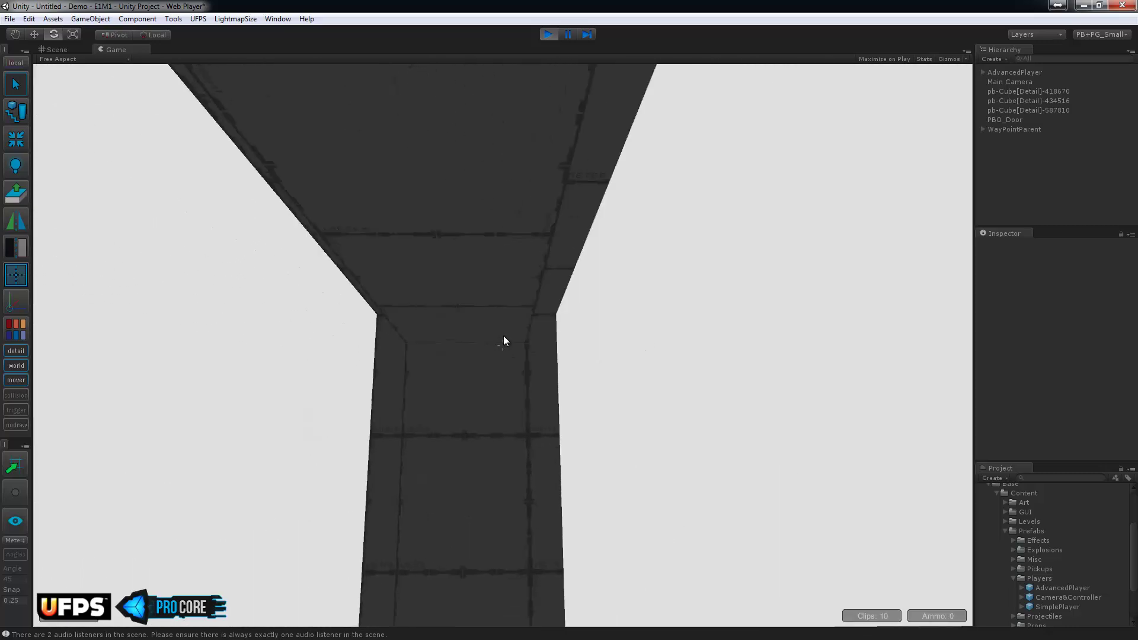
key("w")
key("s")
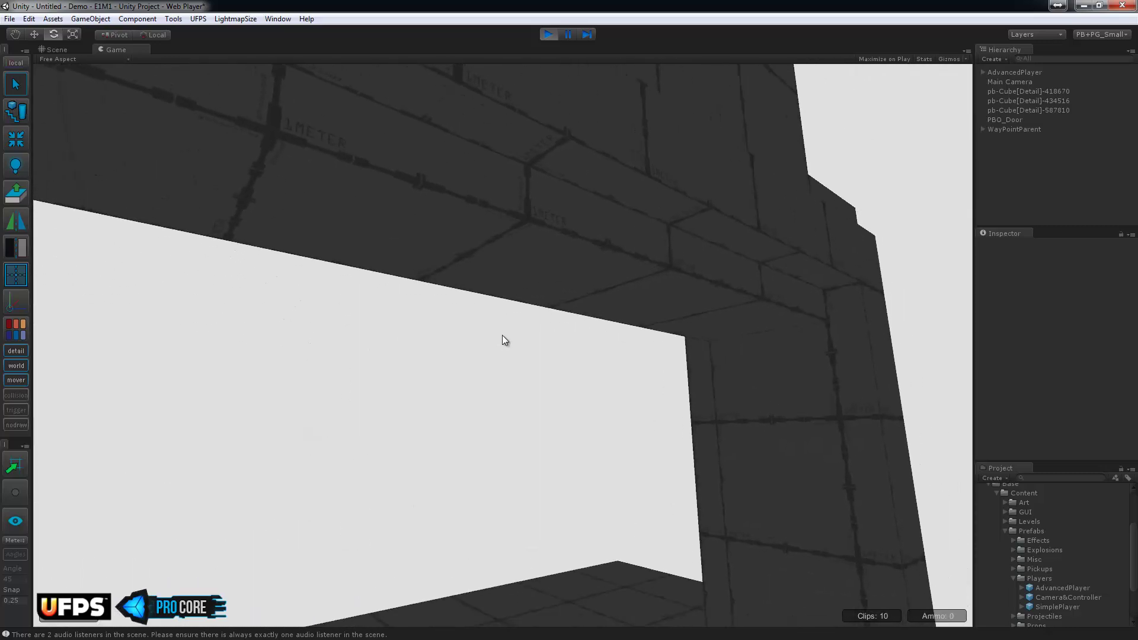
key("w")
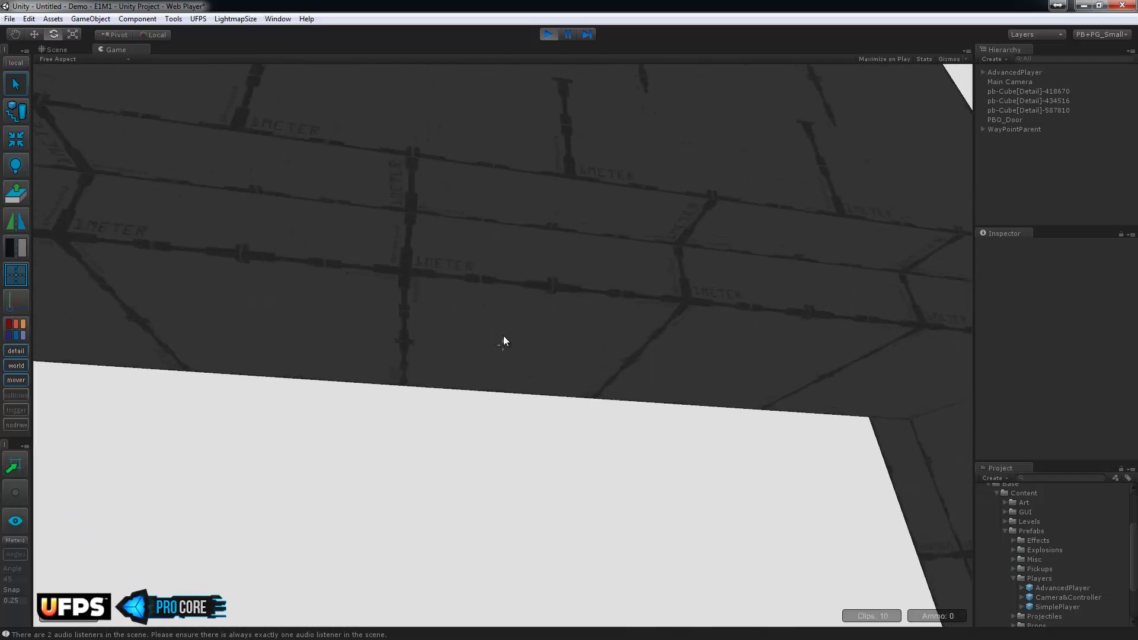
Interact with the door twice more to test closing and opening, back away and stop play mode.
key("f")
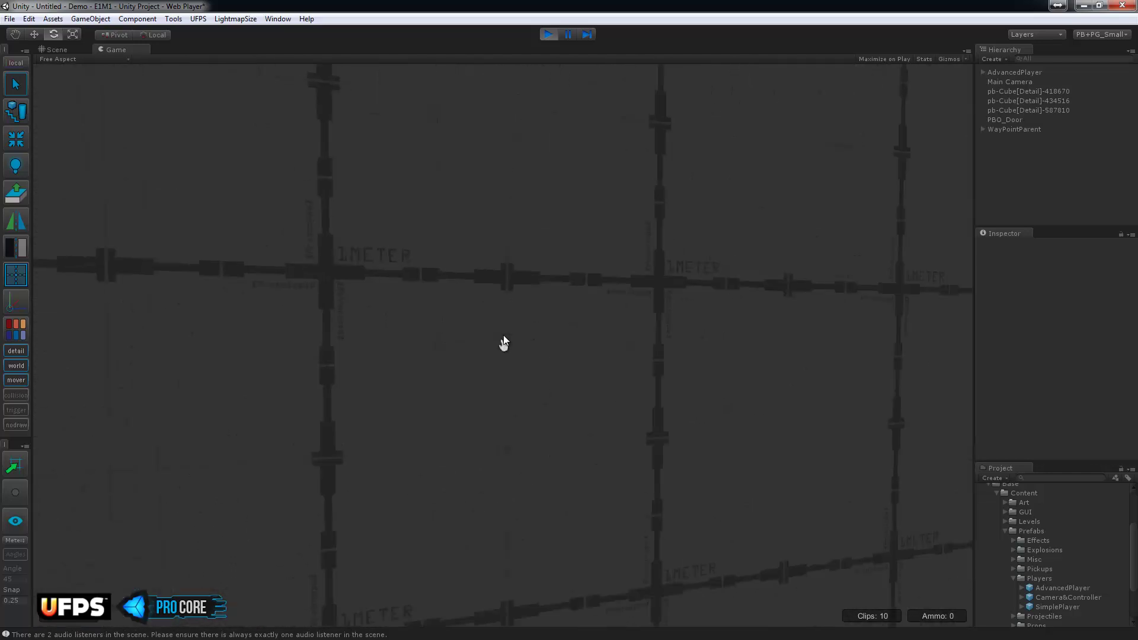
key("f")
key("s")
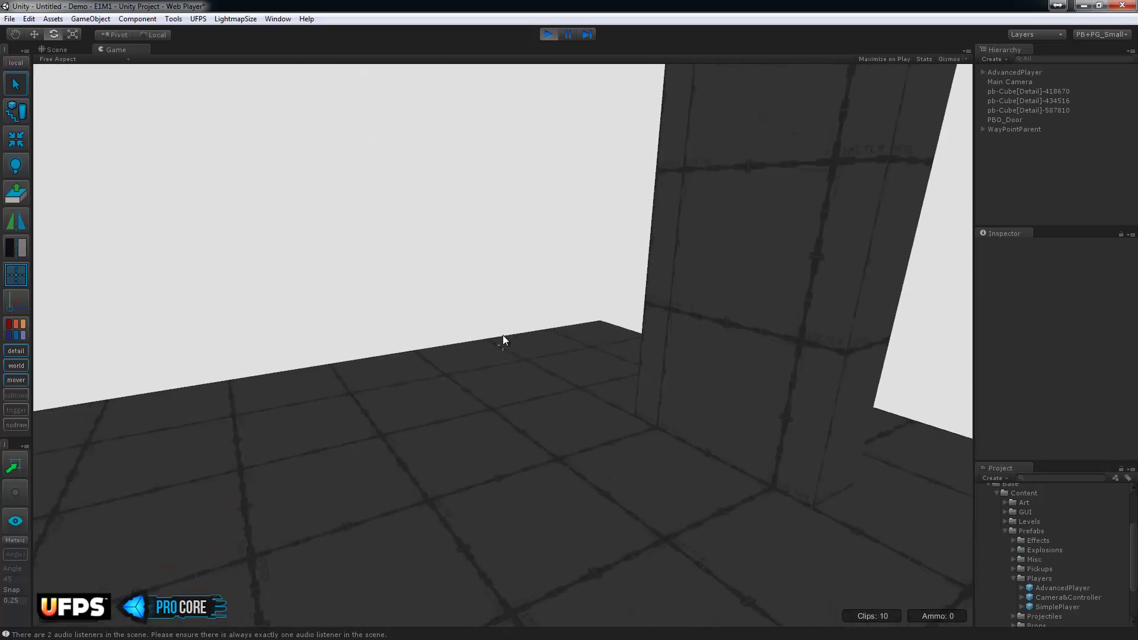
key("Escape")
left_click(548, 34)
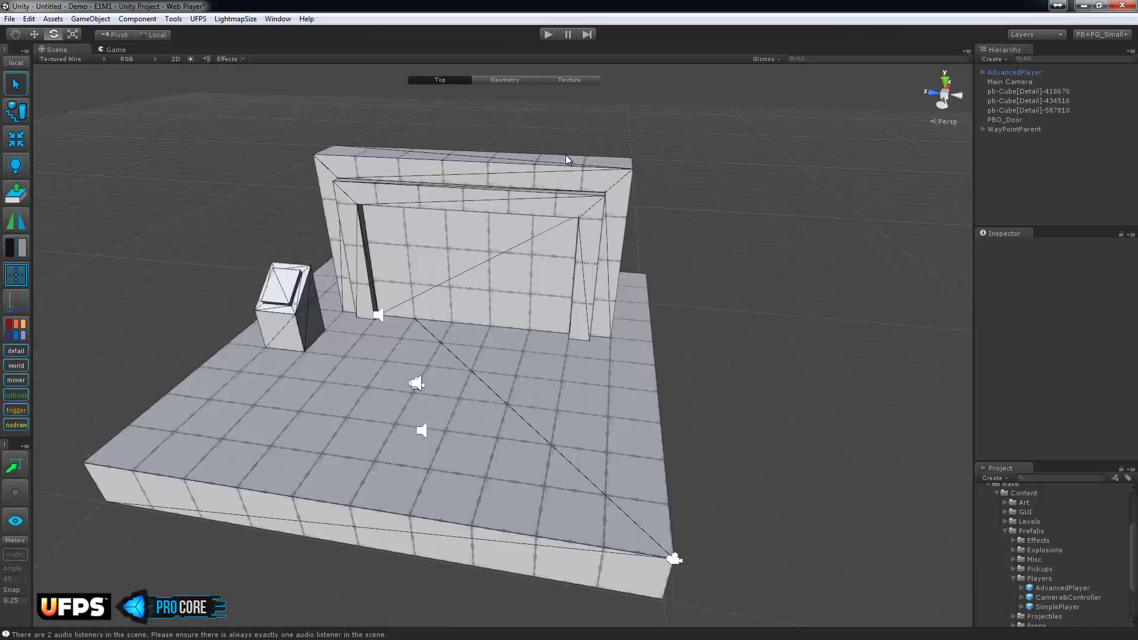
left_click_drag(608, 227, 557, 226, "alt")
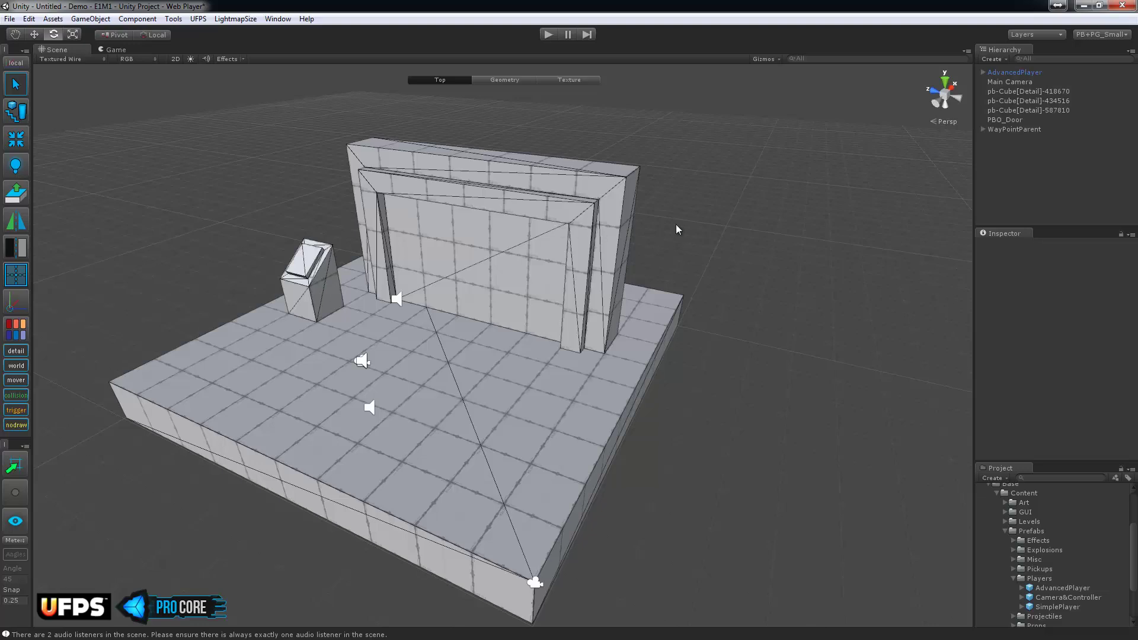
middle_click_drag(531, 171, 532, 182)
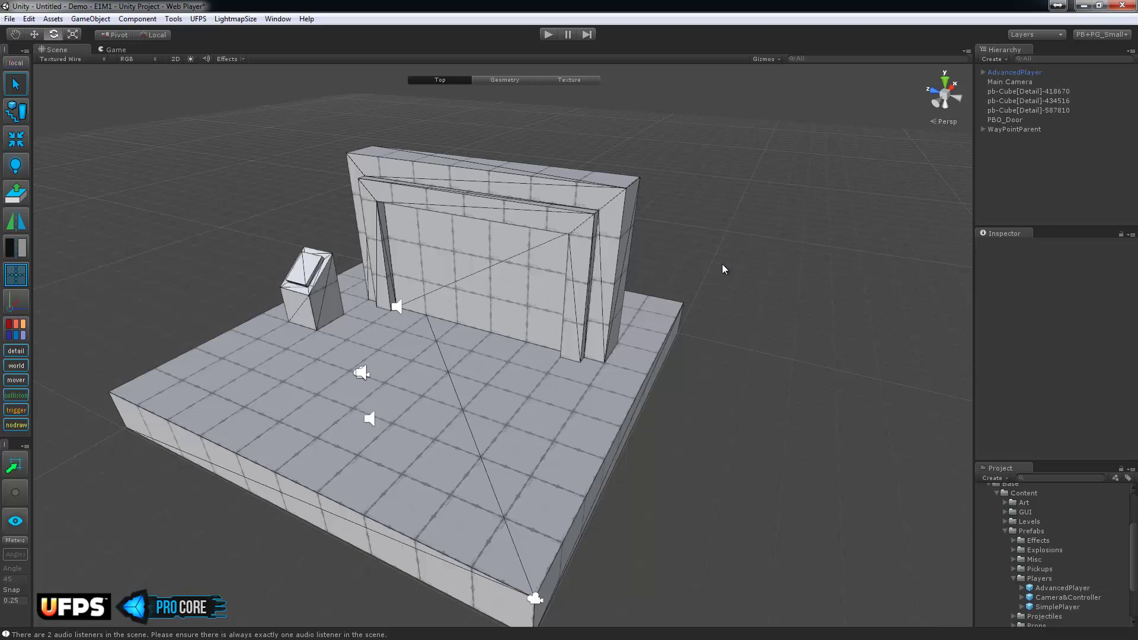
Examine the door, its frame, the console block and the waypoint parent from several angles, selecting each in turn.
left_click_drag(722, 265, 639, 286, "alt")
scroll(724, 275, "up", 4, "alt")
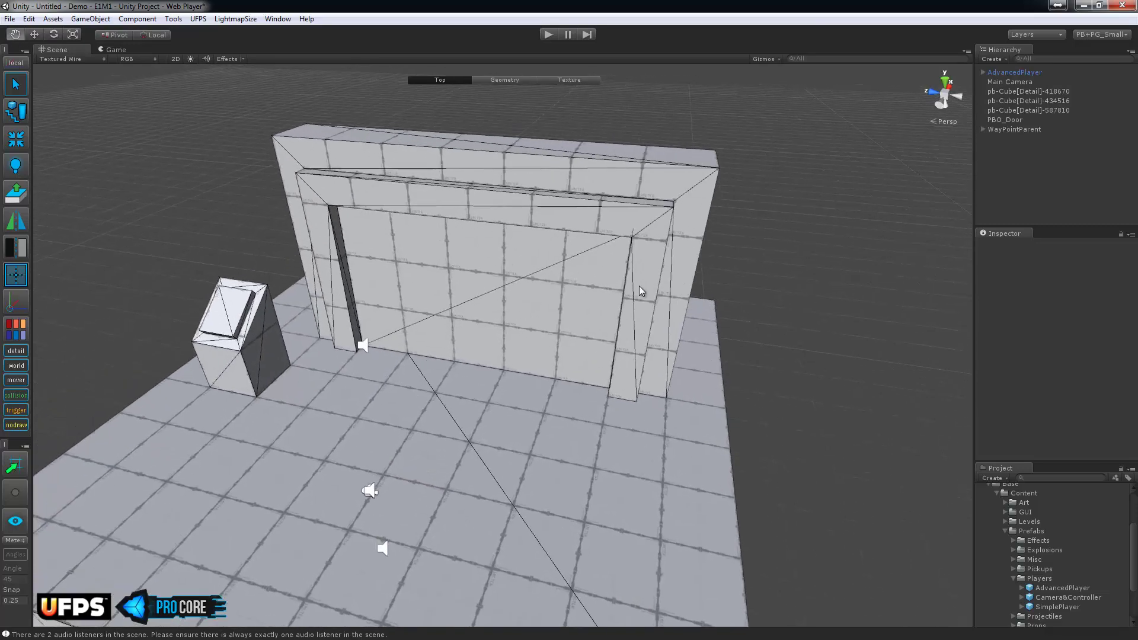
left_click(1015, 129)
double_click(1018, 121)
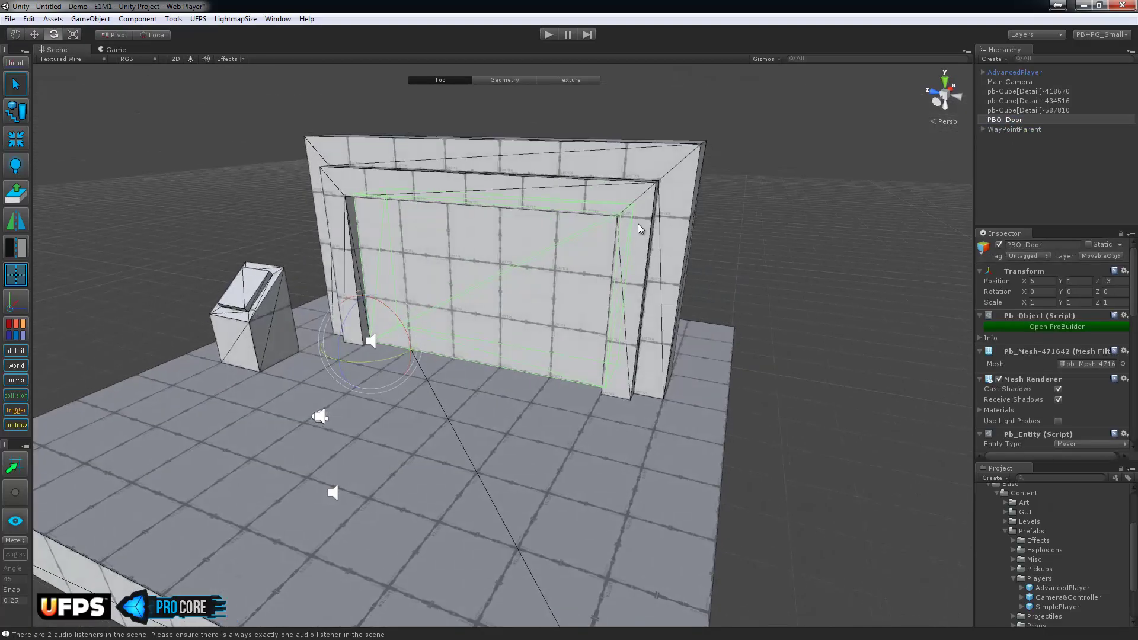
left_click(652, 175)
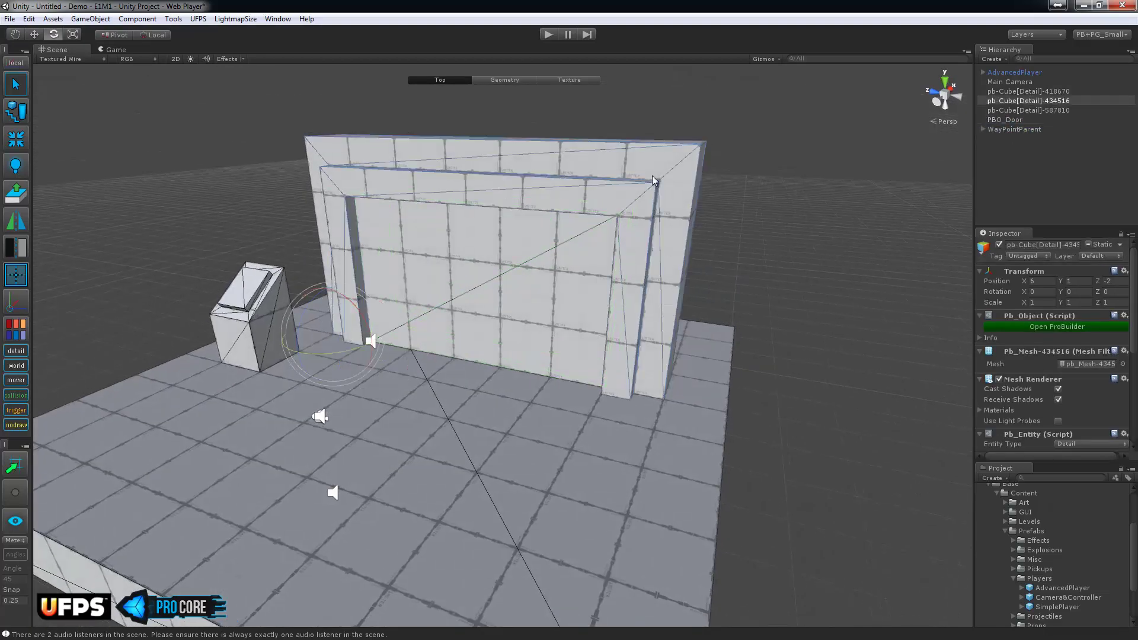
left_click(289, 318)
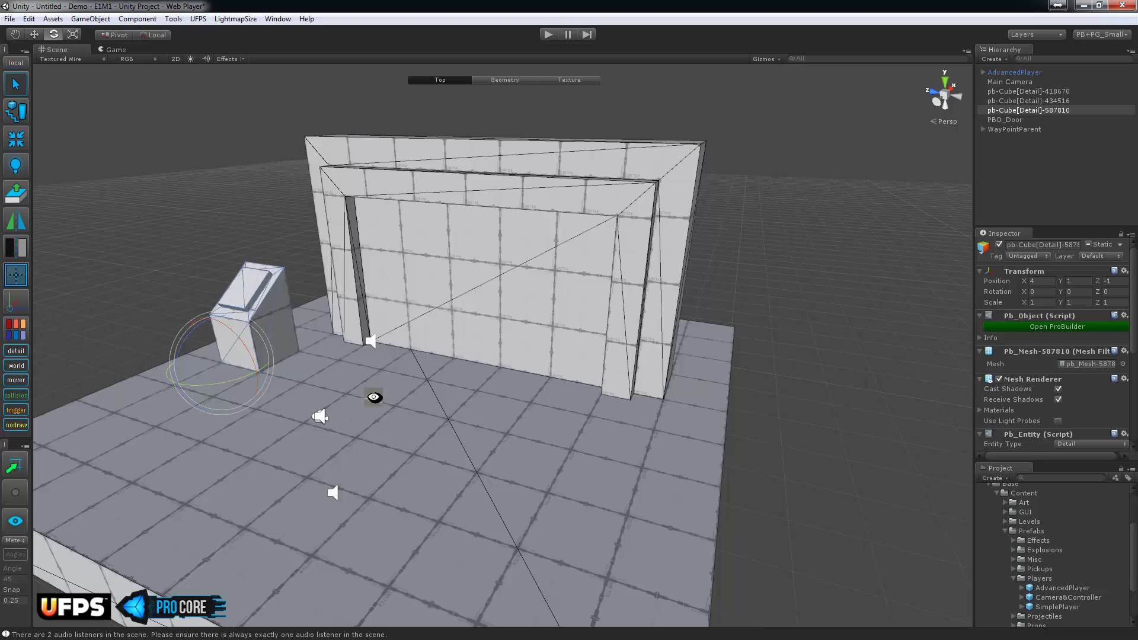
left_click_drag(382, 394, 354, 414, "alt")
left_click(503, 447)
left_click_drag(503, 447, 543, 447, "alt")
scroll(542, 447, "up", 5)
left_click(538, 274)
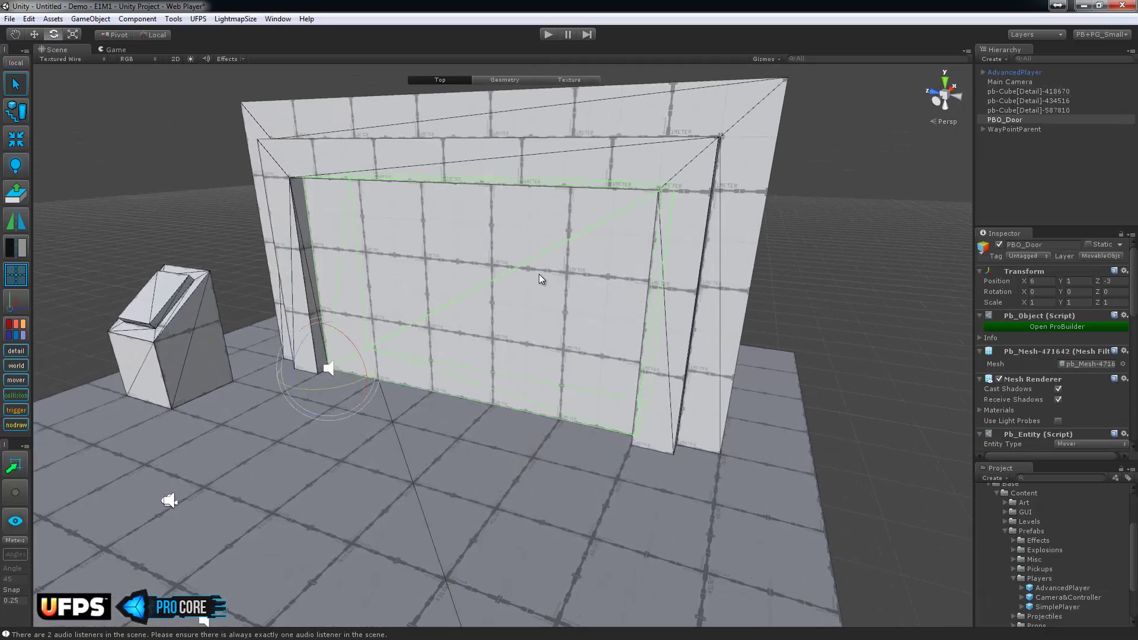
left_click(1039, 131)
left_click(1036, 157)
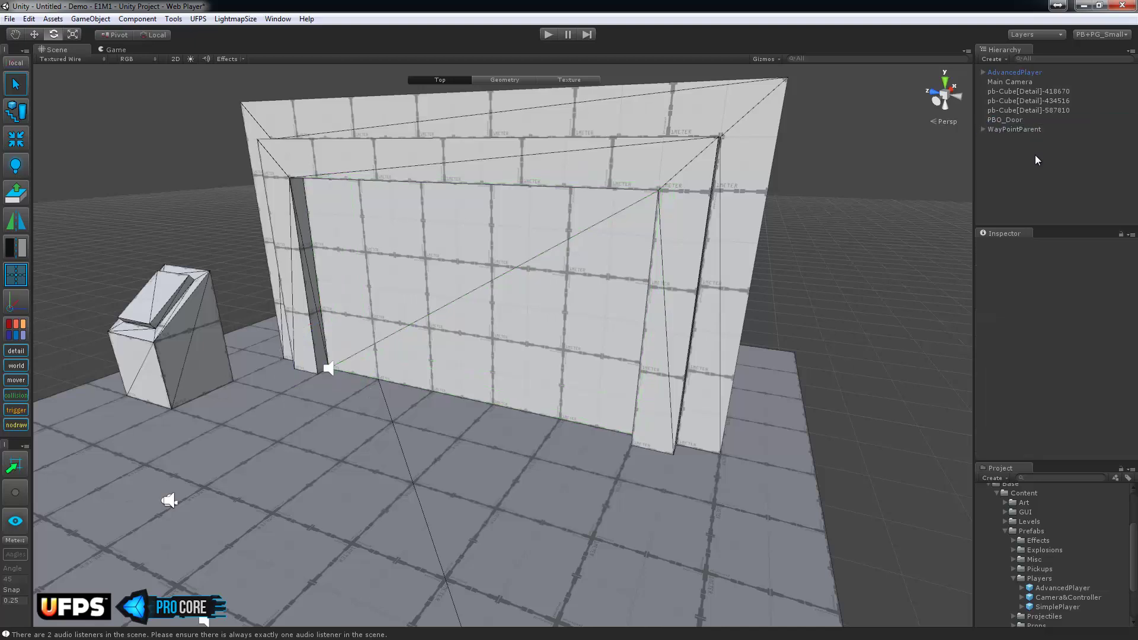
Create an empty game object and snap it to the door's lower corner at X 6, Y 1, Z -3.
left_click(90, 18)
left_click(98, 30)
left_click_drag(412, 252, 413, 306, "alt")
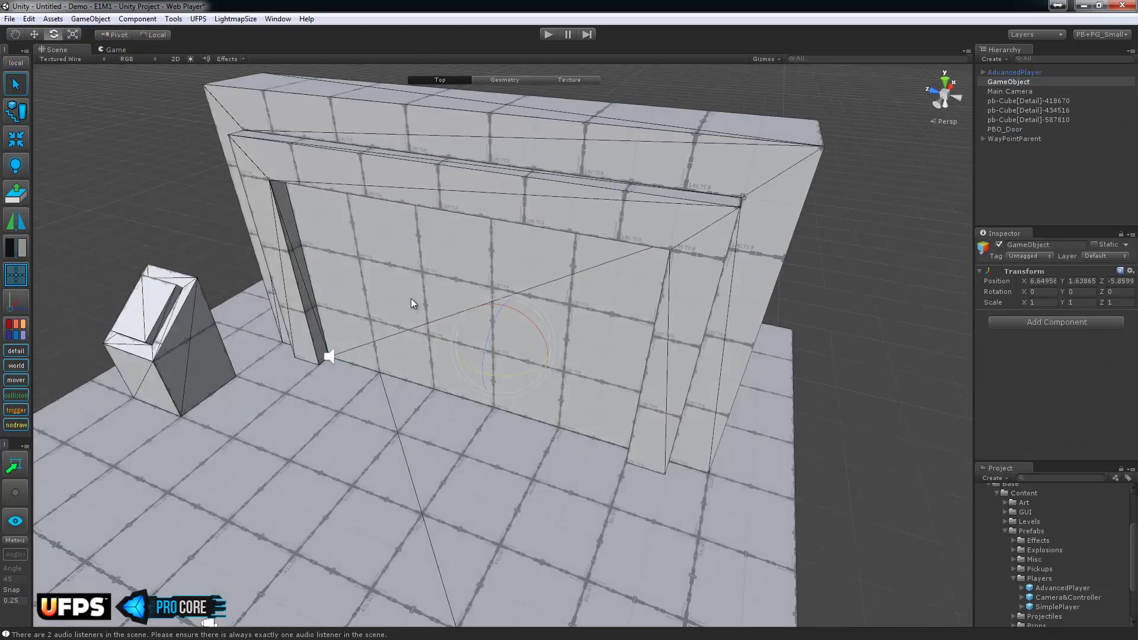
key("w")
middle_click_drag(488, 359, 521, 351)
left_click_drag(516, 346, 465, 395)
Rename the new empty game object as DoorPrefab_5x3x1.
left_click(1021, 82)
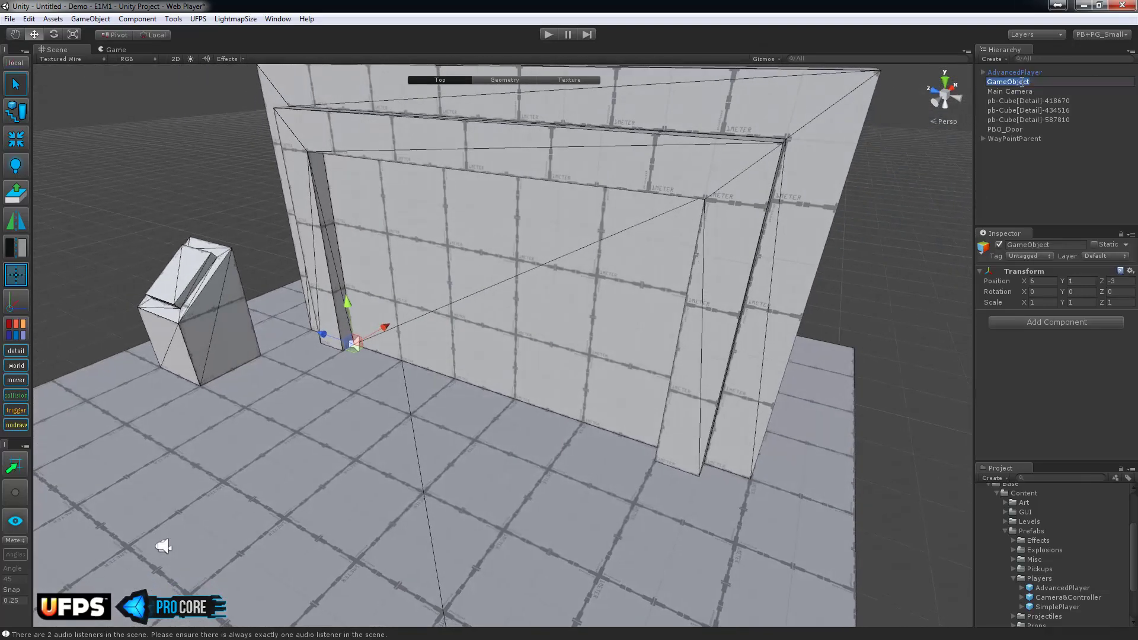
type("DoorPrefab_5x3x1")
key("Return")
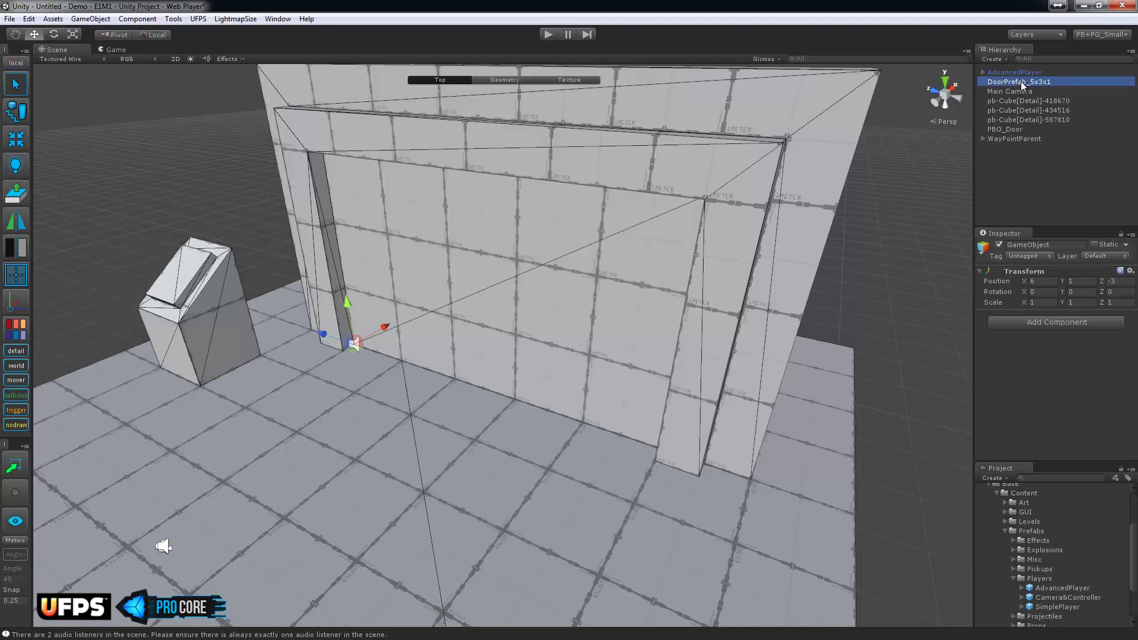
Parent PBO_Door and WayPointParent together under DoorPrefab_5x3x1.
left_click(1015, 128)
left_click(1018, 136, "ctrl")
left_click_drag(1012, 131, 1043, 88)
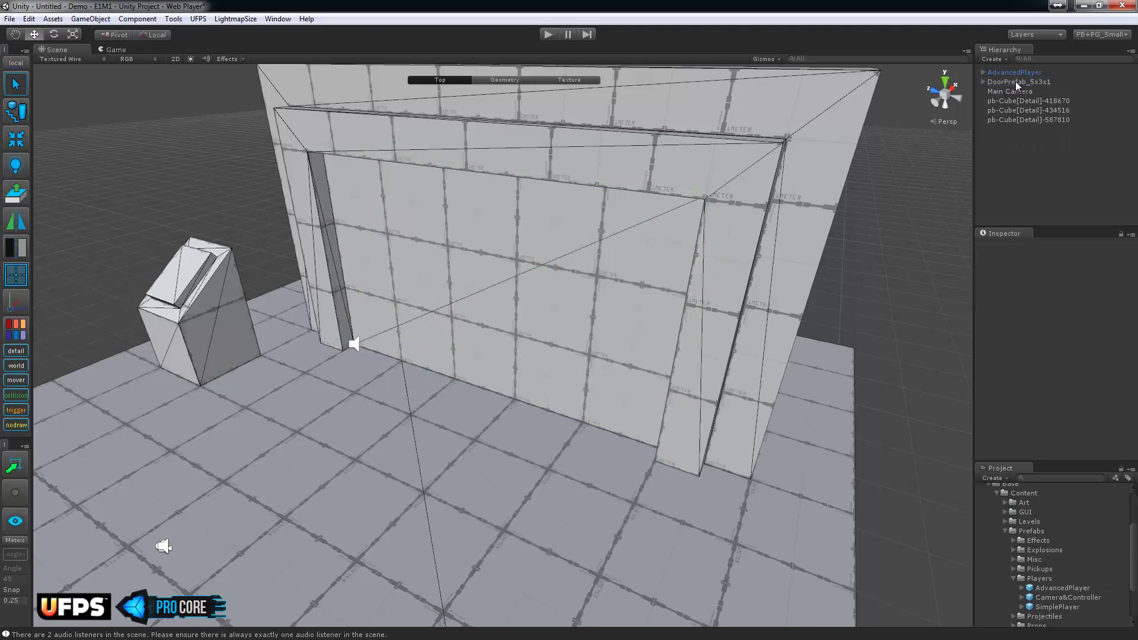
left_click(988, 84)
left_click_drag(651, 280, 687, 276, "alt")
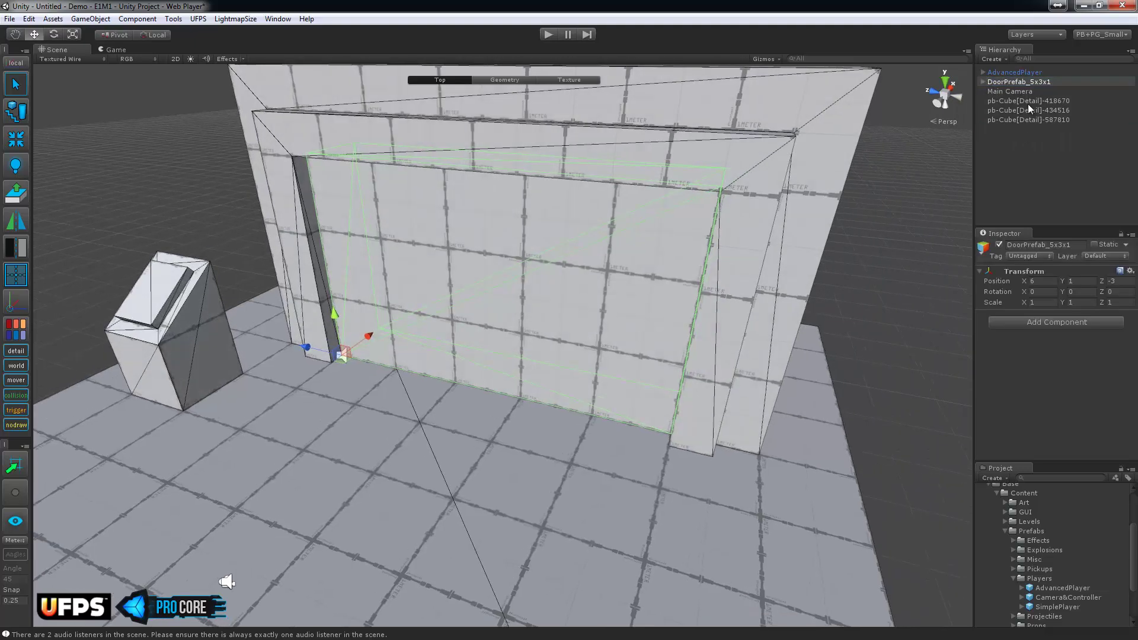
Save the DoorPrefab_5x3x1 object as a prefab in the project's Prefabs folder.
scroll(1006, 488, "up", 3)
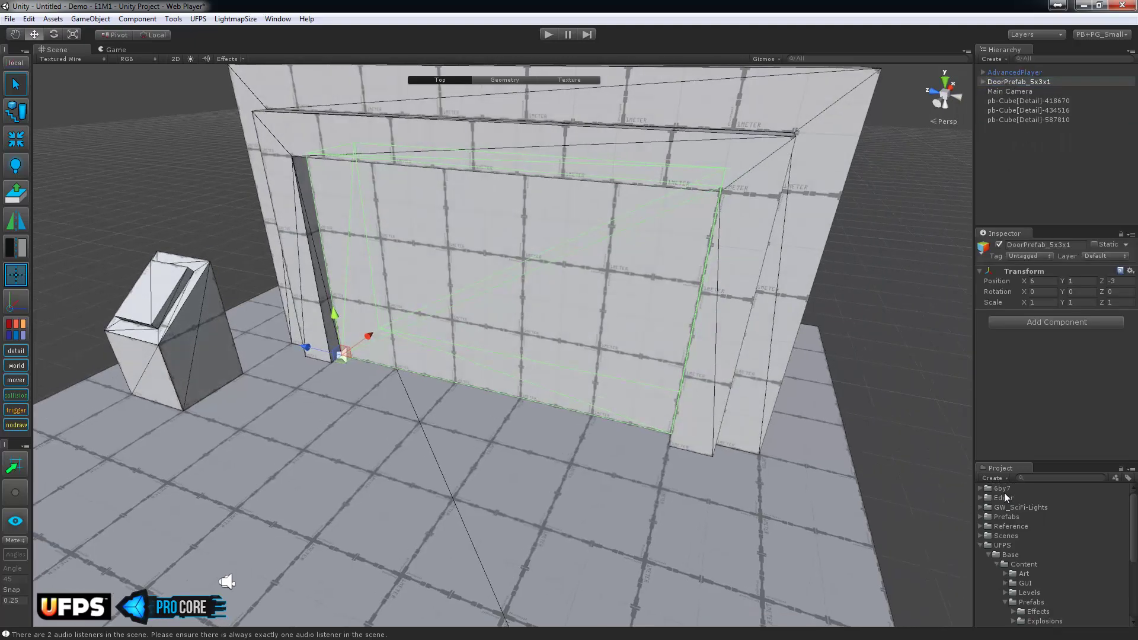
left_click(980, 545)
left_click(981, 517)
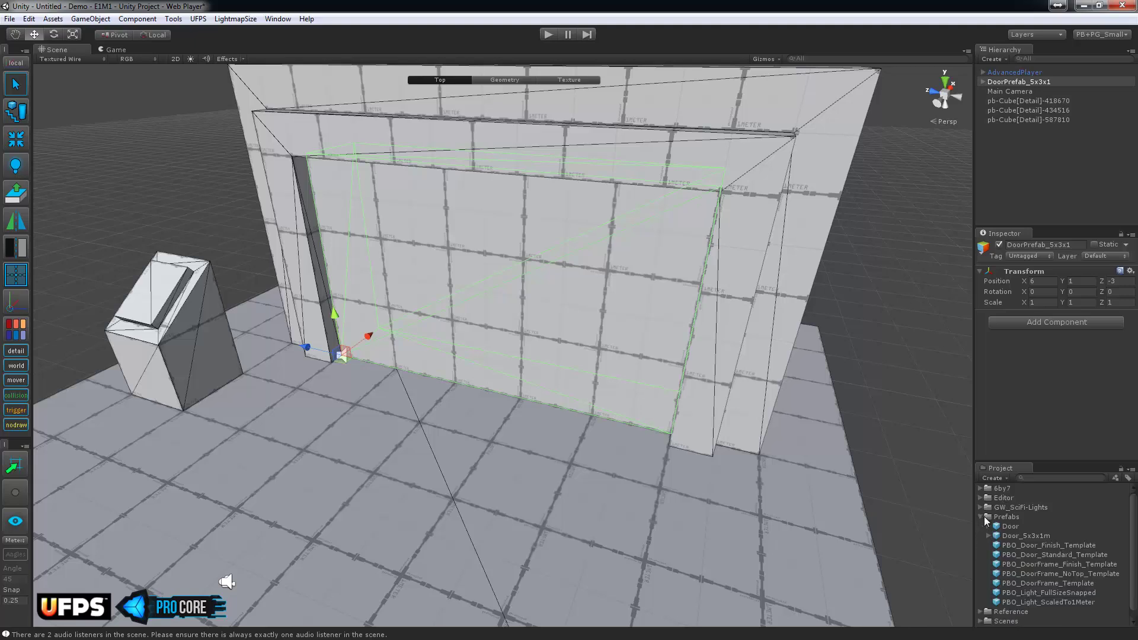
left_click_drag(1007, 519, 1007, 519)
left_click(901, 270)
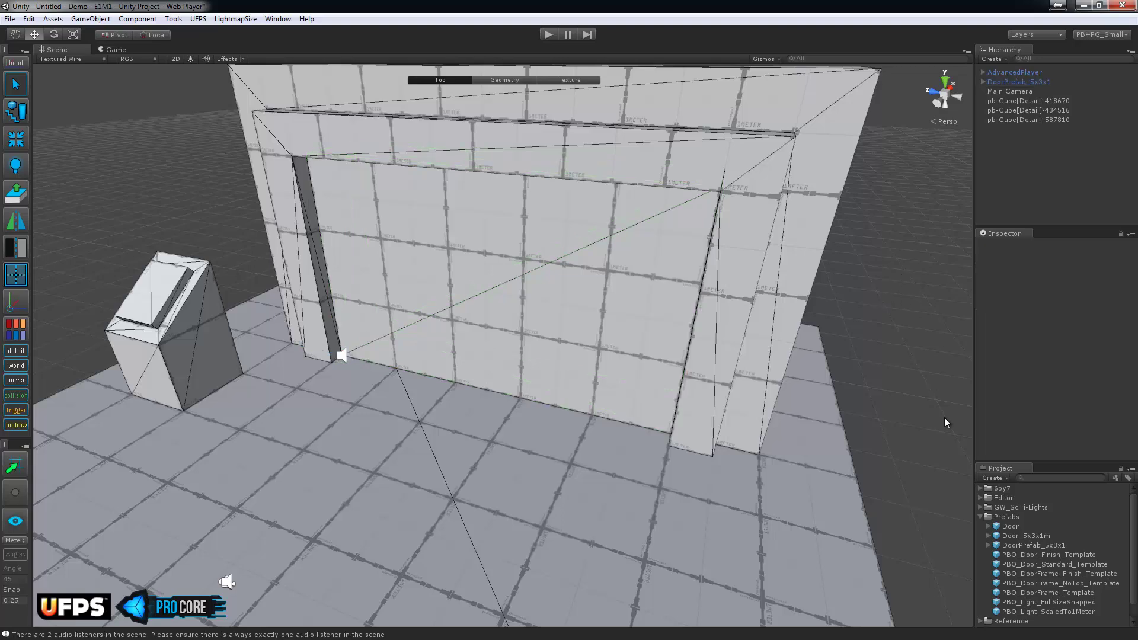
Collapse the Prefabs folder and open the E1M1_DoorsAndElevators scene.
left_click(980, 517)
scroll(760, 305, "down", 10)
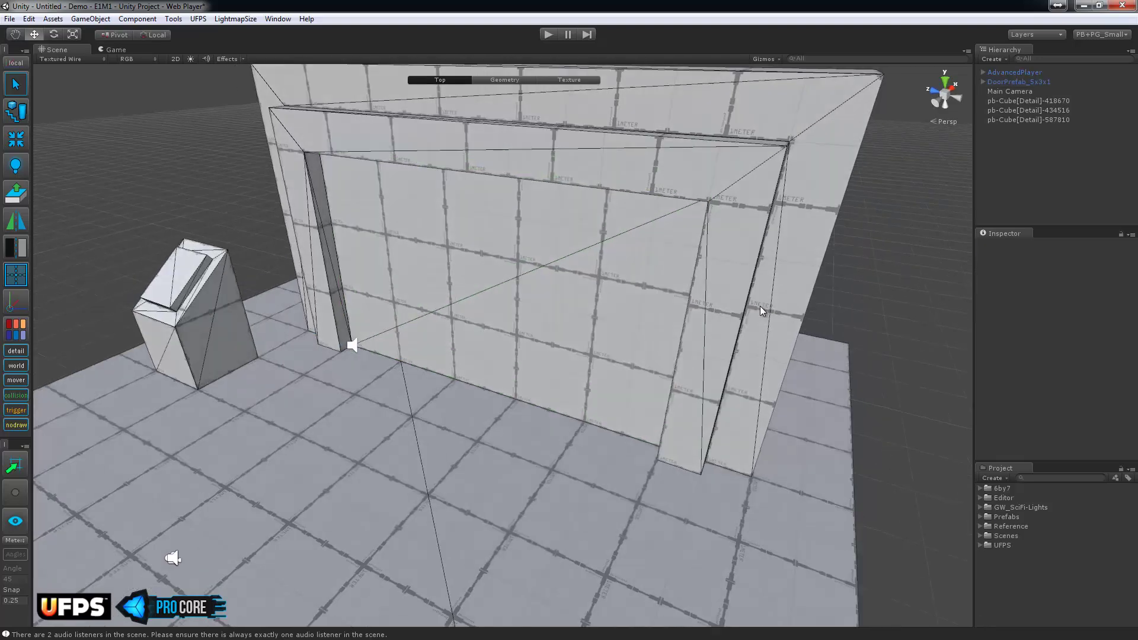
scroll(783, 259, "down", 2)
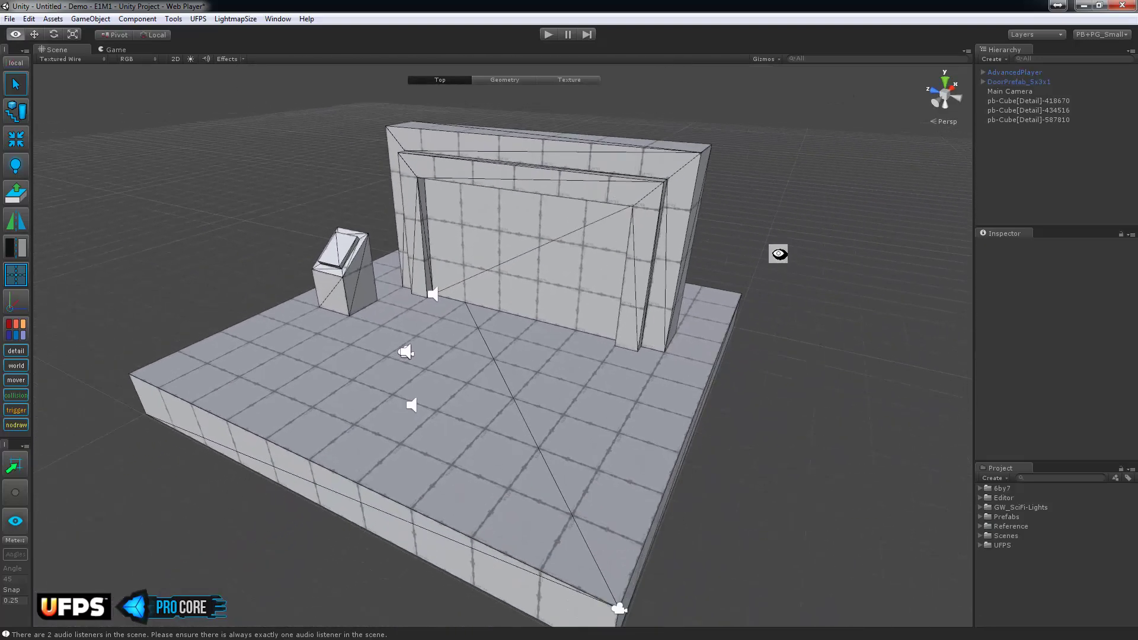
left_click_drag(782, 257, 782, 268, "alt")
middle_click_drag(782, 268, 780, 258)
scroll(780, 257, "down", 1)
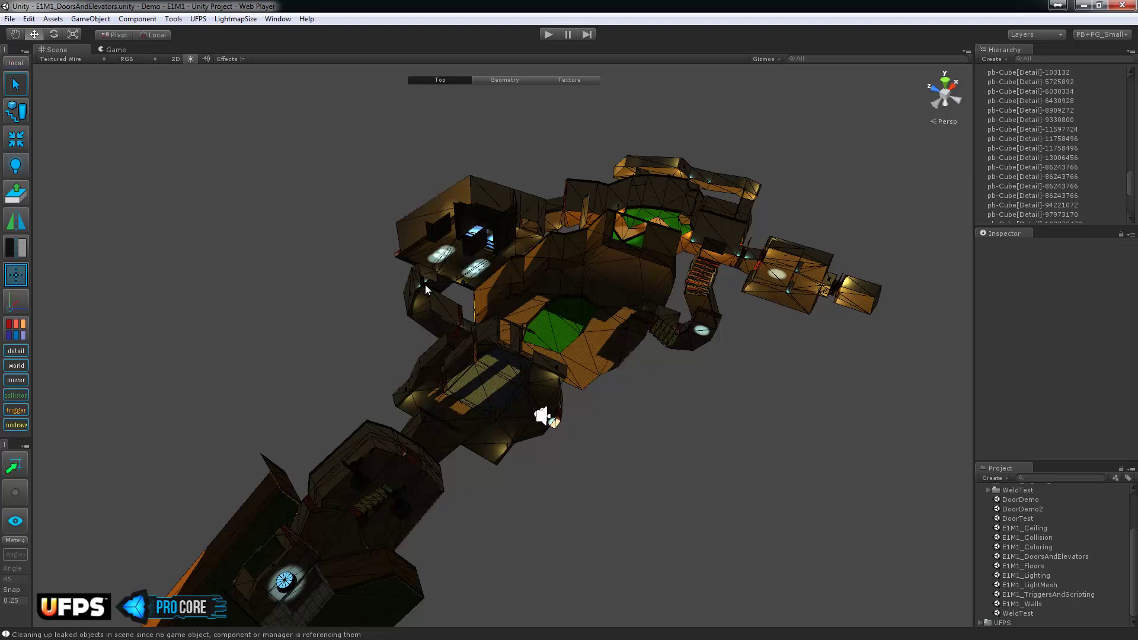
Delete the placeholder door block that fills the corridor doorway beside the room with the two round light pools.
left_click(425, 285)
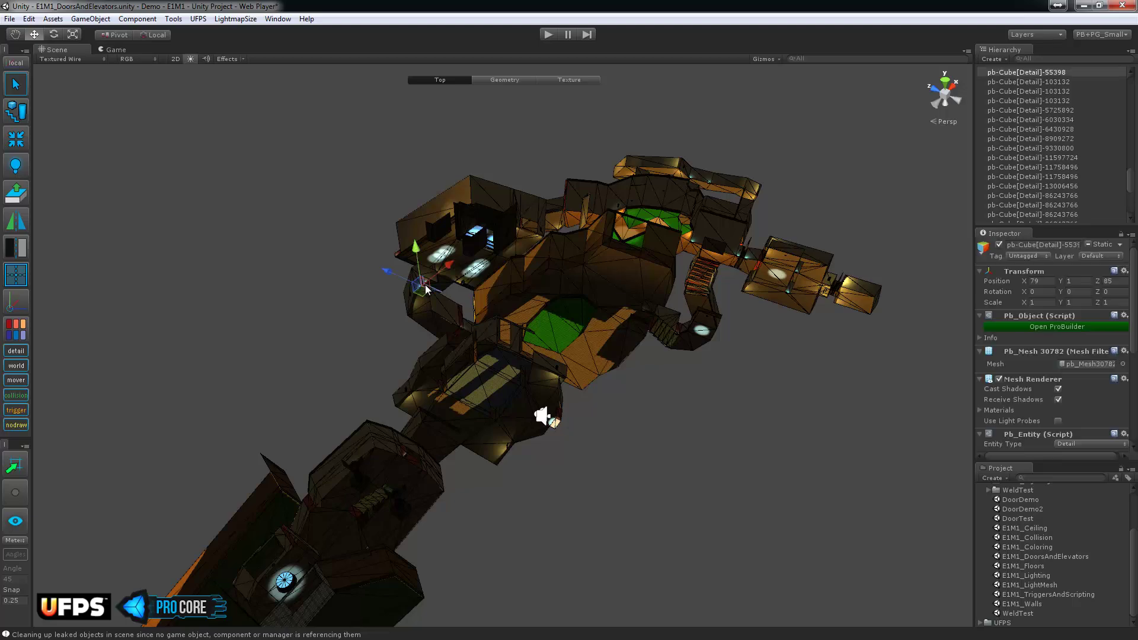
key("f")
left_click_drag(481, 460, 343, 220, "alt")
scroll(511, 374, "up", 3)
scroll(540, 353, "up", 3)
left_click(334, 321)
left_click_drag(316, 158, 320, 45)
left_click_drag(385, 249, 421, 290, "alt")
key("ctrl+z")
left_click_drag(323, 172, 481, 321, "alt")
key("Delete")
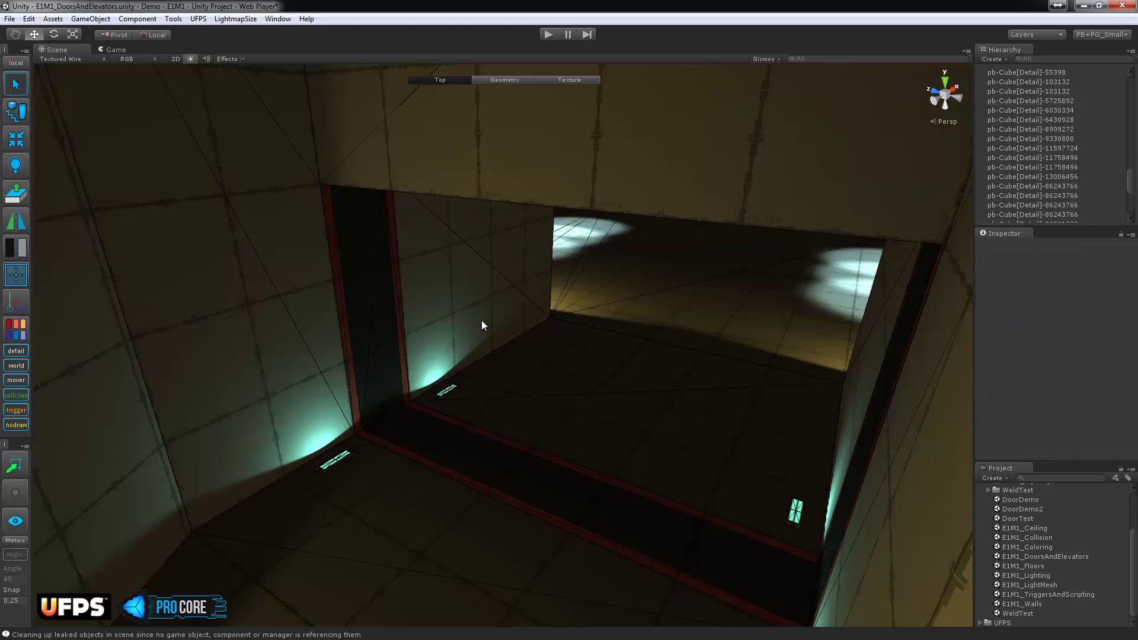
Place the DoorPrefab_5x3x1 prefab in the emptied corridor doorway at X 79.125, Y 1, Z 85.
scroll(994, 507, "up", 3)
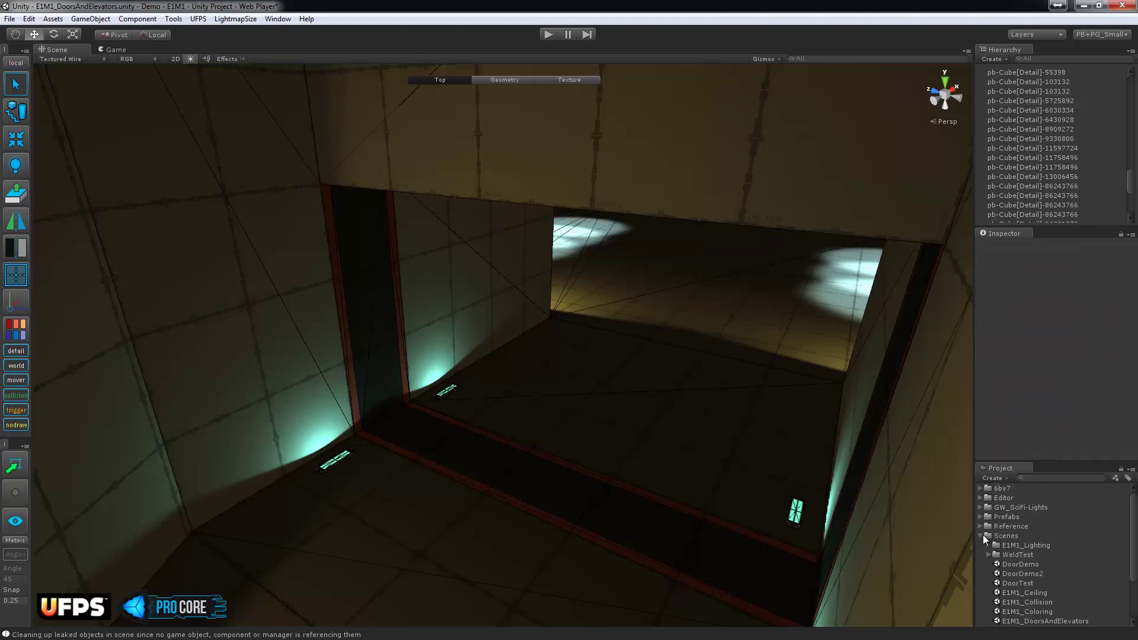
left_click(982, 535)
left_click(981, 515)
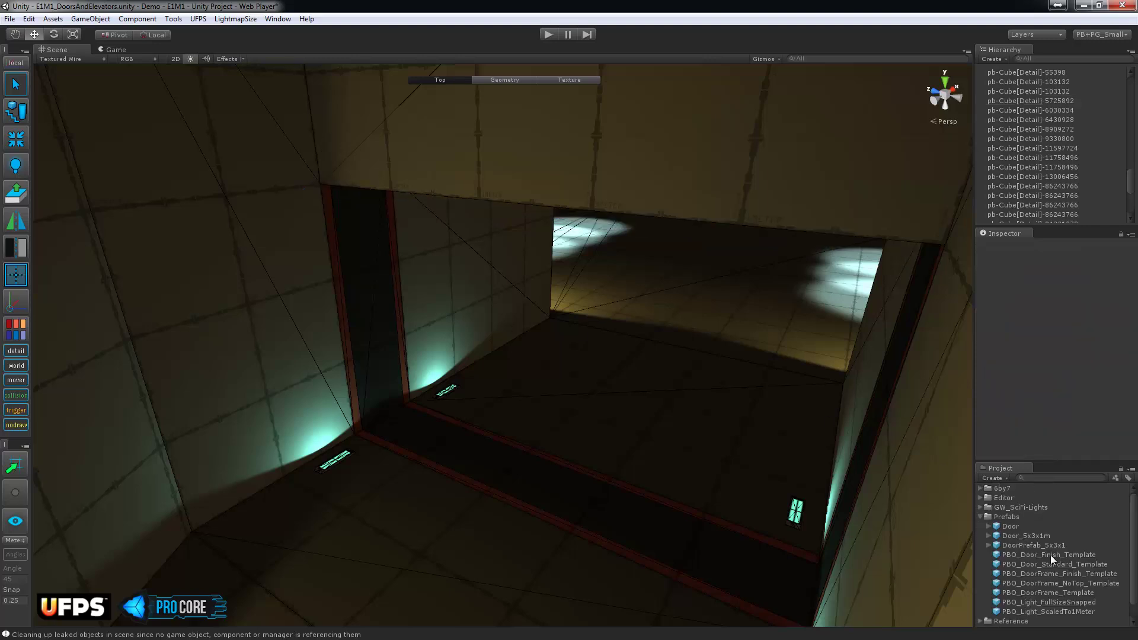
scroll(1051, 557, "down", 1)
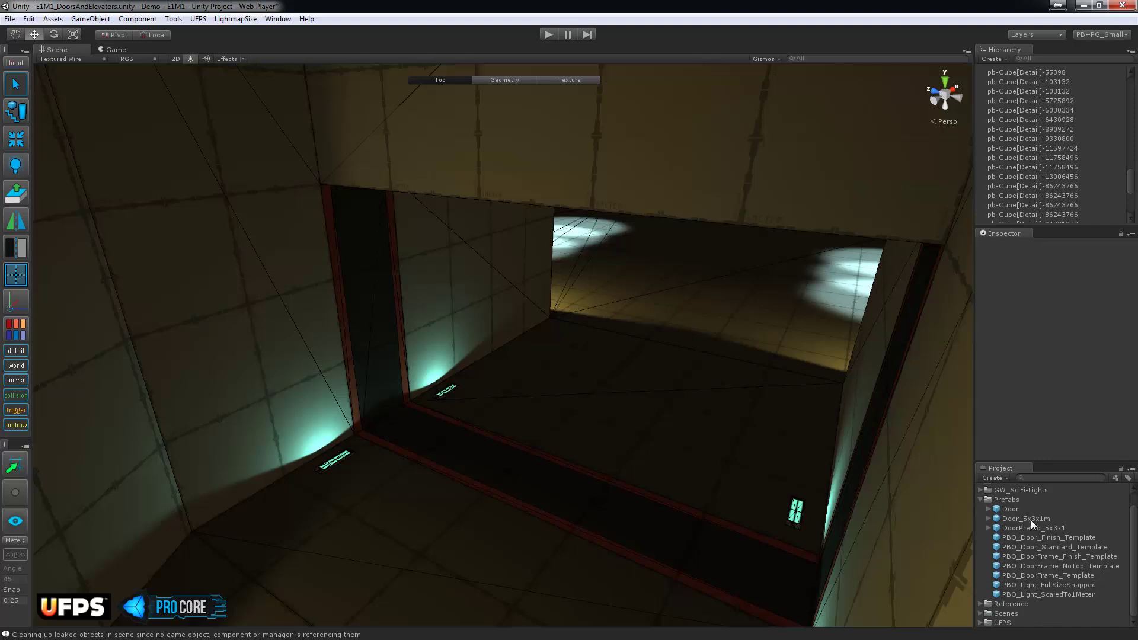
left_click_drag(1031, 525, 383, 436)
left_click_drag(614, 431, 554, 493, "alt")
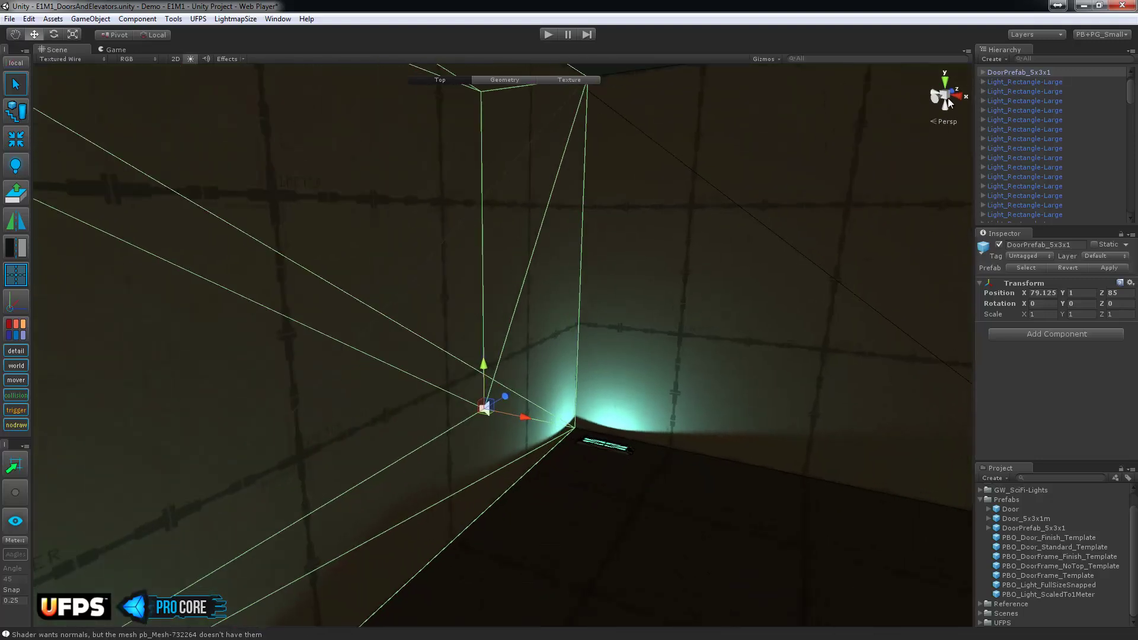
Edit the geometry of the placed prefab's PBO_Door, pulling its protruding side face back inside the red door frame.
left_click(983, 71)
left_click(1030, 81)
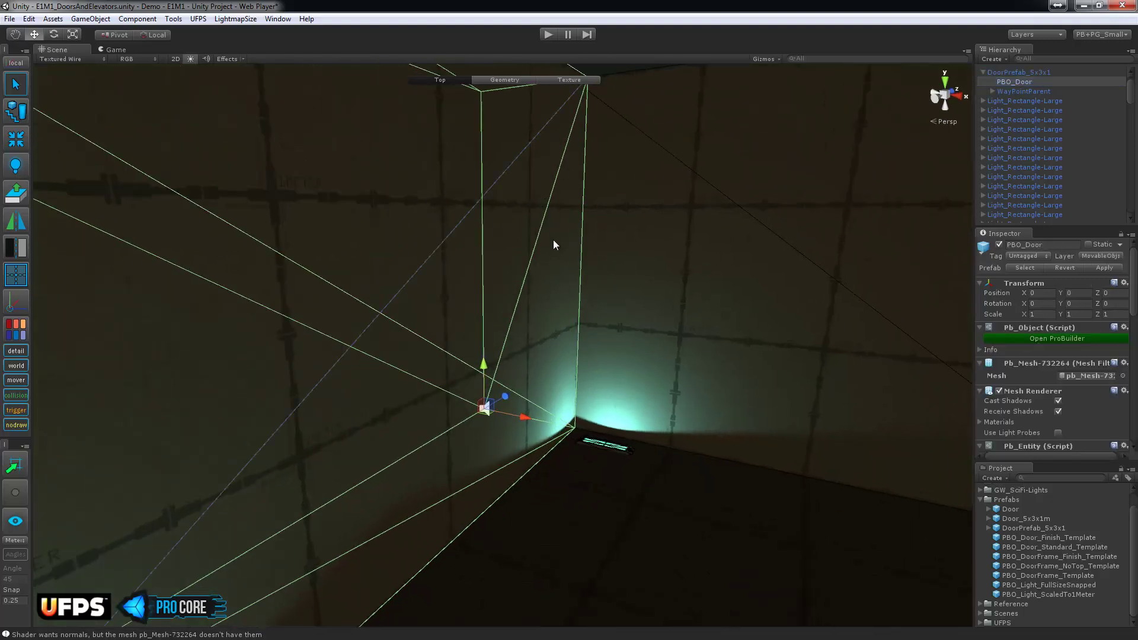
key("g")
mouse_move(610, 325)
left_mouse_down("alt")
mouse_move(608, 338)
mouse_move(624, 334)
left_mouse_up("alt")
left_click_drag(447, 328, 400, 328)
left_click_drag(515, 480, 530, 481, "alt")
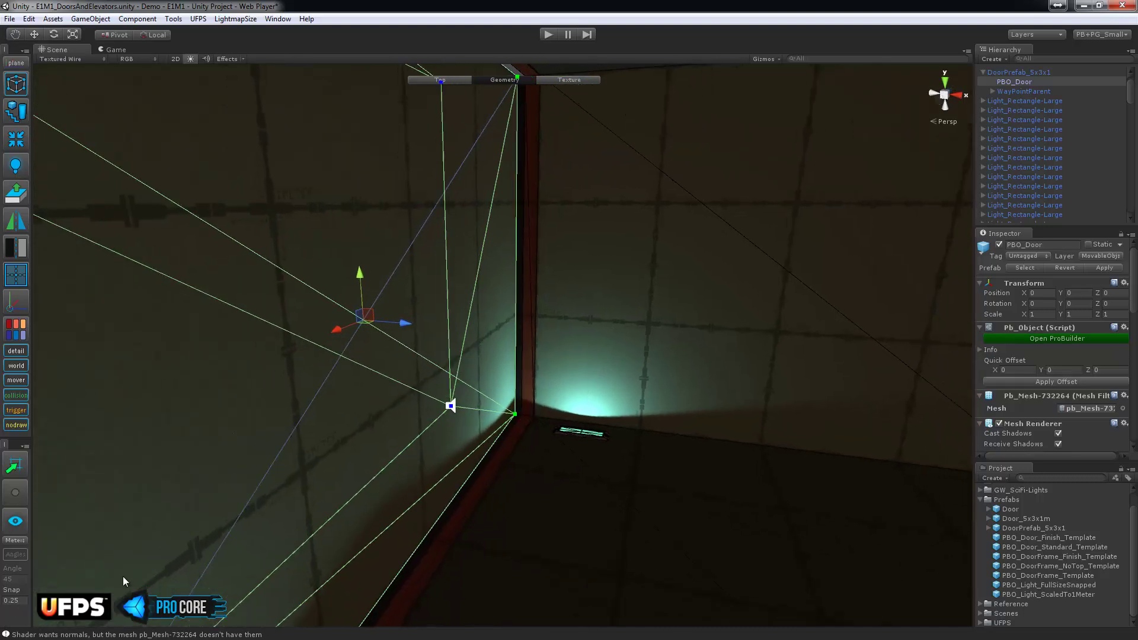
Set the snap increment to 0.125, turn snapping on, and fit the door's face to the frame before leaving geometry editing.
left_click_drag(20, 599, 3, 602)
left_click_drag(404, 323, 498, 482)
left_click(12, 493)
key("Escape")
left_click_drag(500, 526, 614, 458, "alt")
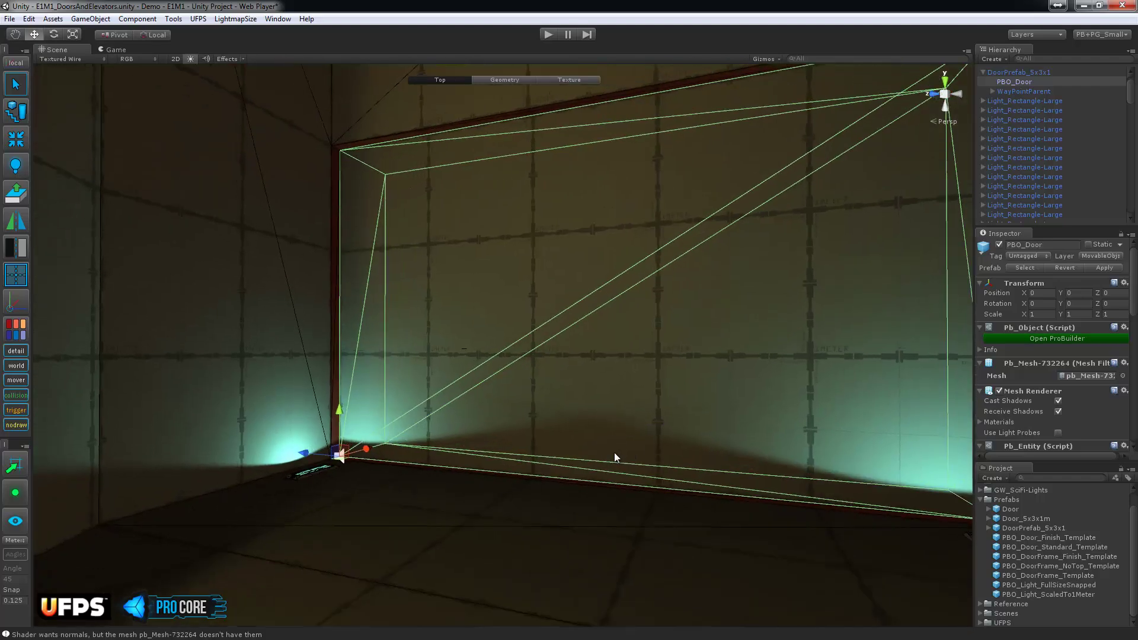
Rename the placed DoorPrefab_5x3x1 instance as Door_1.
left_click(984, 72)
left_click(998, 72)
left_click_drag(774, 184, 624, 315, "alt")
scroll(663, 333, "down", 8)
scroll(624, 315, "down", 2)
middle_click_drag(553, 339, 435, 371)
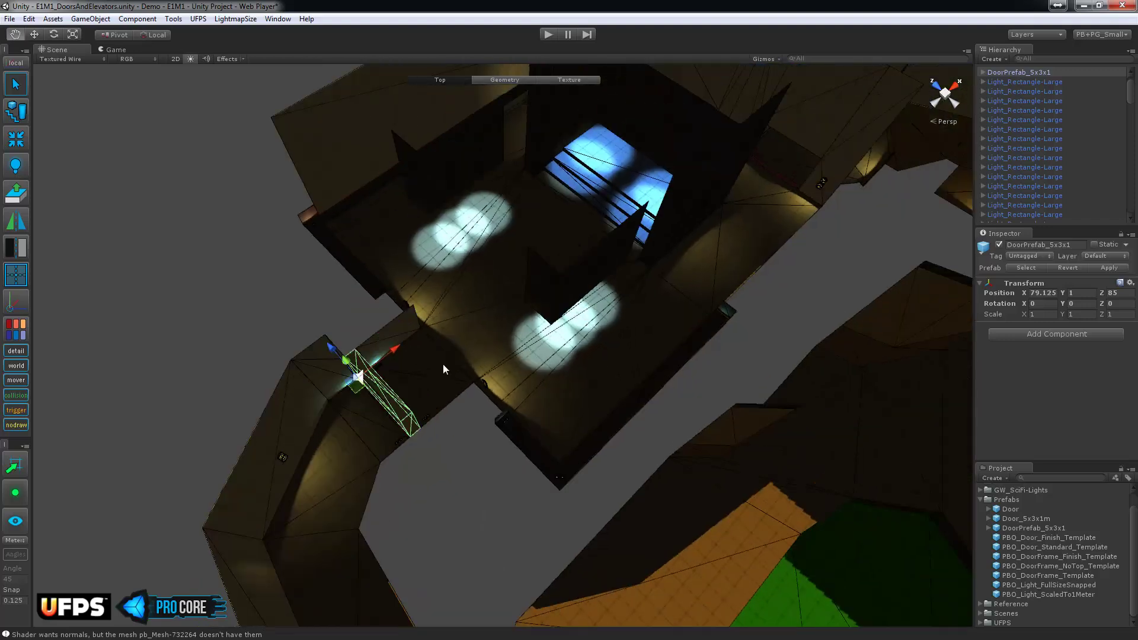
left_click_drag(435, 372, 430, 352, "alt")
left_click(1052, 72)
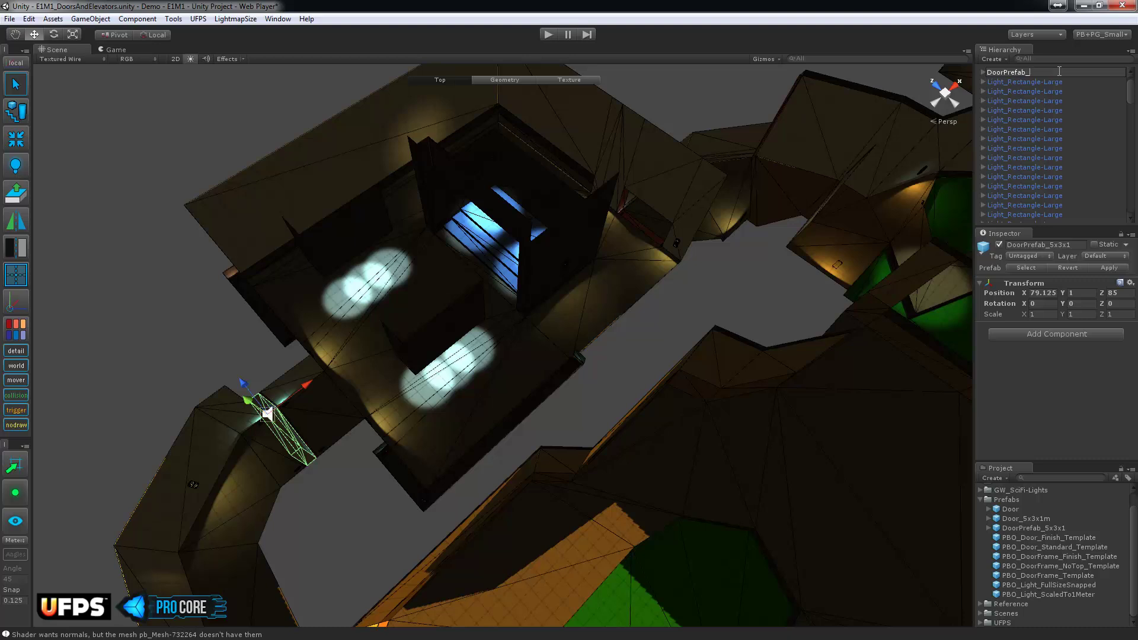
key("BackSpace")
key("BackSpace")
key("BackSpace")
key("BackSpace")
key("BackSpace")
key("BackSpace")
key("BackSpace")
key("BackSpace")
key("BackSpace")
key("BackSpace")
type("Door_1")
key("Return")
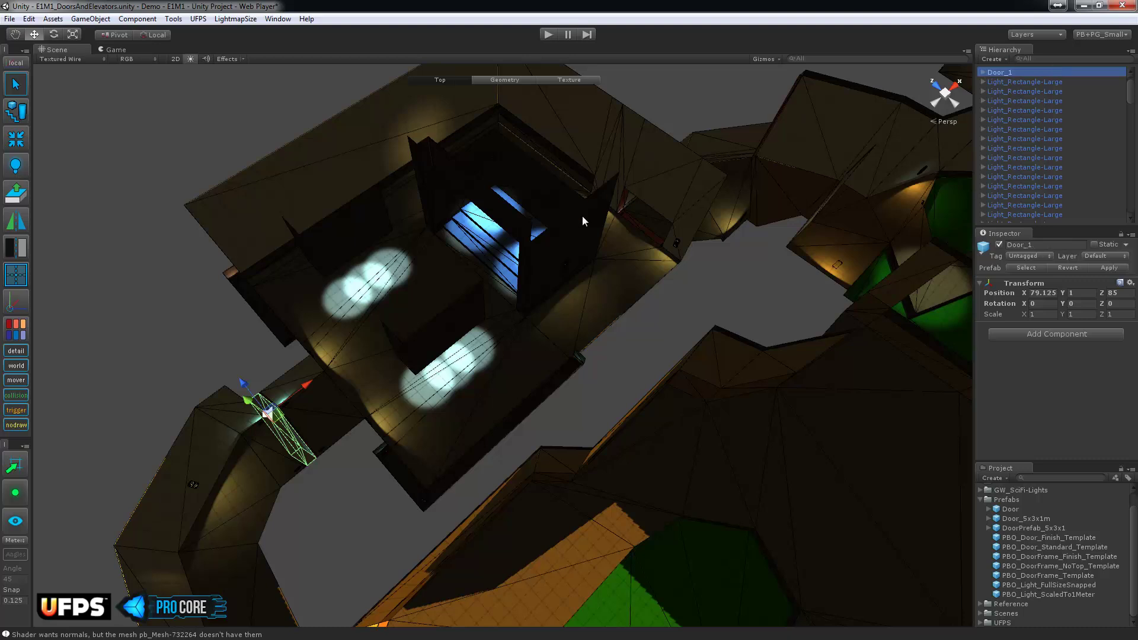
Duplicate Door_1 and move the copy across the level to about X 126.5, Z 63.125, near the green pools.
left_click_drag(576, 227, 390, 373, "alt")
key("ctrl+d")
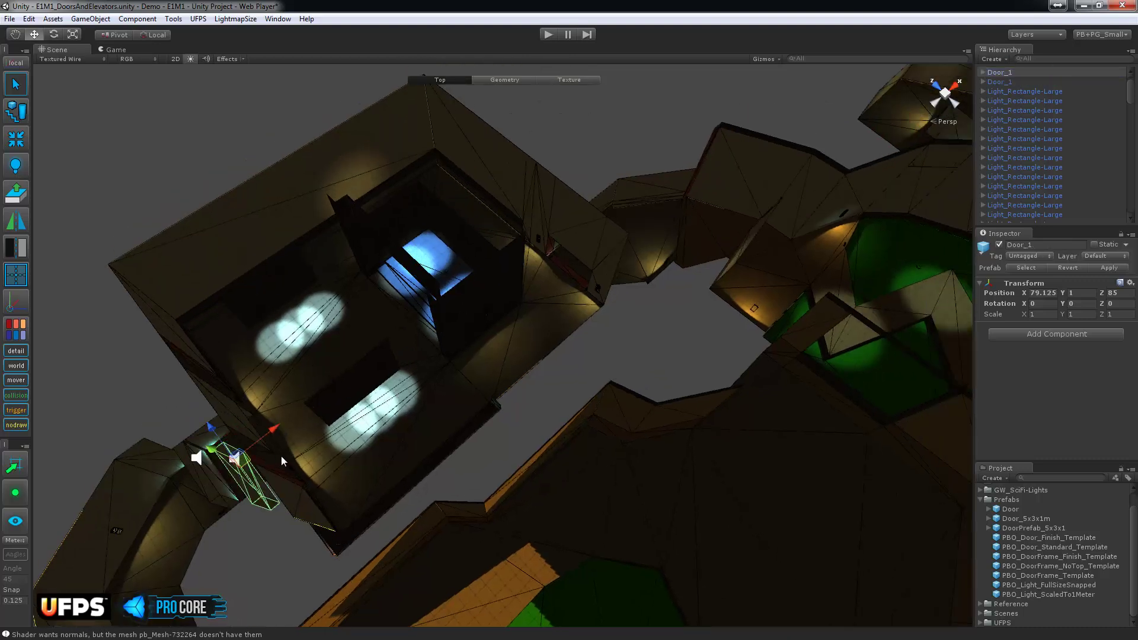
left_click_drag(218, 472, 824, 276)
middle_click_drag(824, 276, 554, 359)
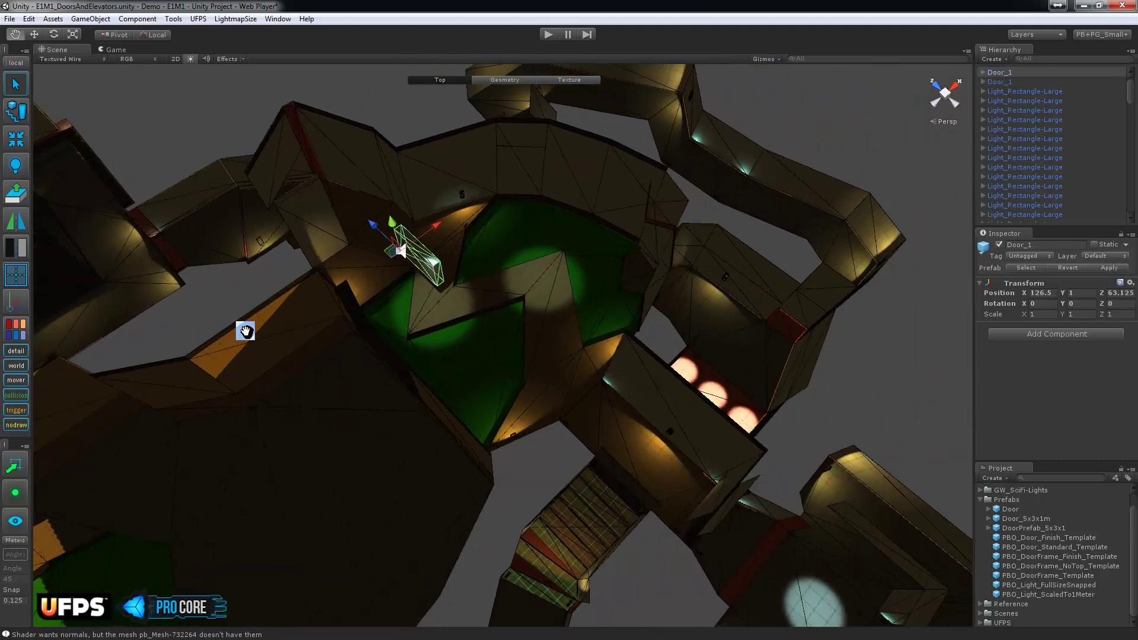
middle_click_drag(246, 330, 237, 324)
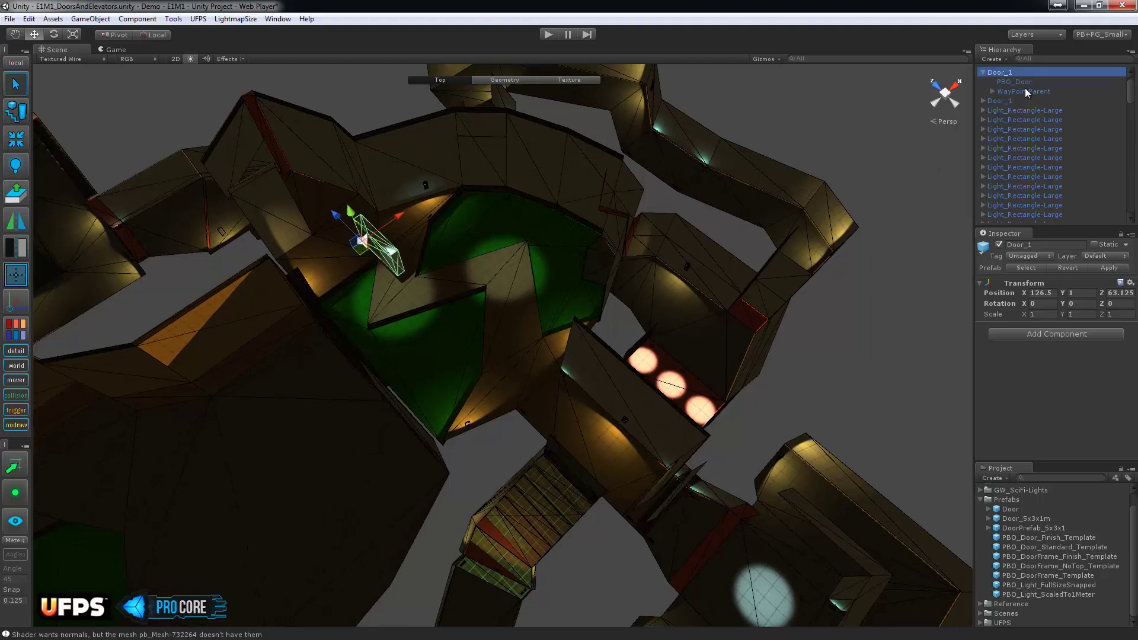
left_click(982, 72)
Move the copied door into the next framed doorway, to X 125, Y -0.625, Z 38.875.
left_click_drag(363, 257, 544, 461)
key("f")
left_click_drag(729, 358, 320, 315, "alt")
left_click_drag(551, 396, 812, 553, "alt")
left_click_drag(568, 418, 532, 398, "alt")
left_click_drag(655, 437, 845, 500, "alt")
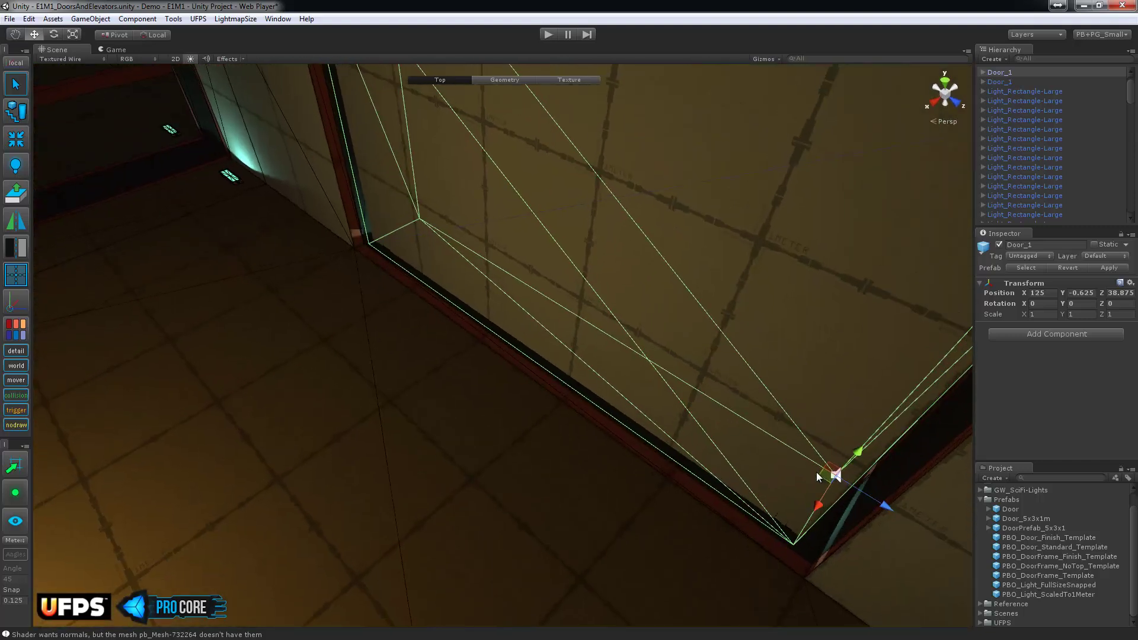
left_click(821, 483)
left_click(617, 369)
left_click_drag(617, 368, 741, 520, "alt")
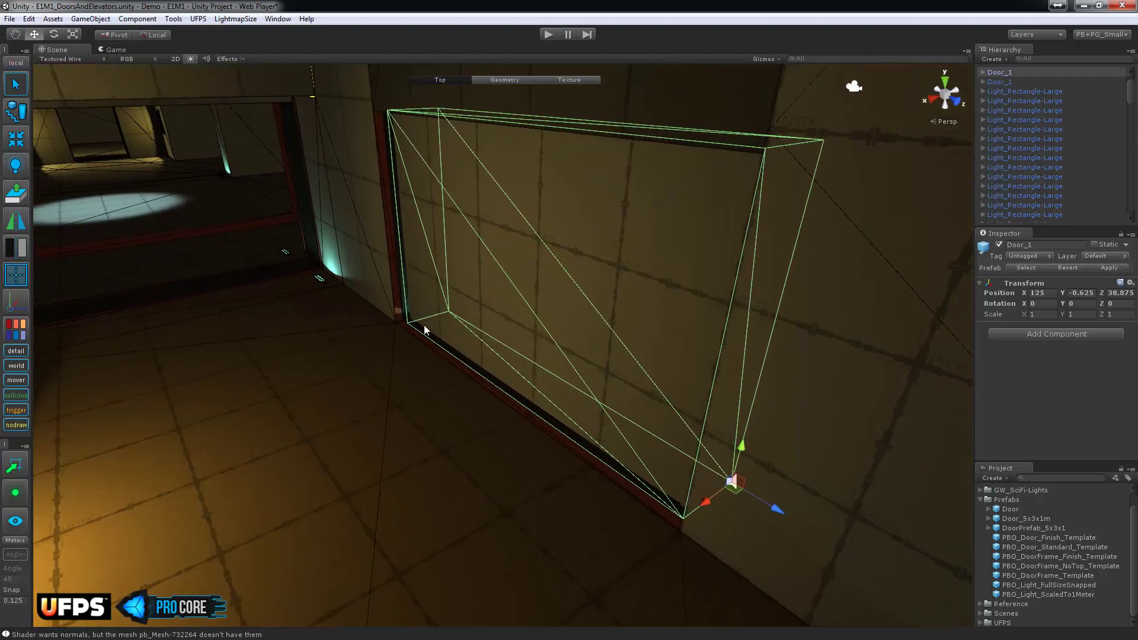
Vertex-snap the copied door's lower corner to the doorway's floor corner, placing the door at X 125.25, Y -0.5, Z 39.
key("v")
left_click_drag(409, 323, 408, 443)
scroll(402, 414, "up", 2)
left_click_drag(404, 377, 396, 382)
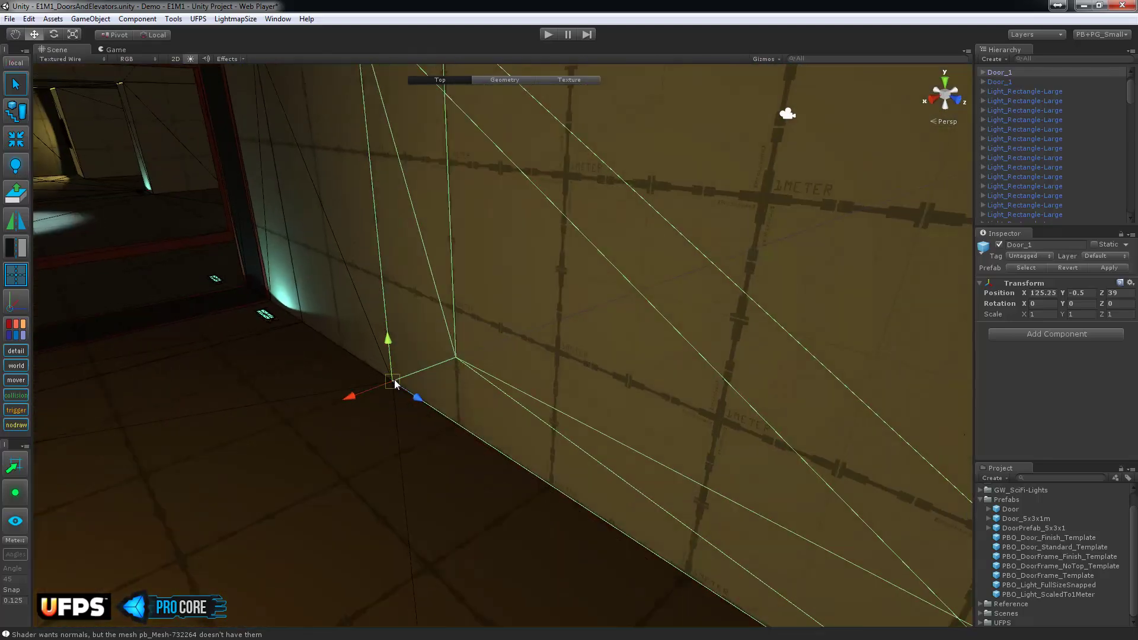
left_click_drag(439, 431, 508, 373, "alt")
key("g")
left_click(564, 287)
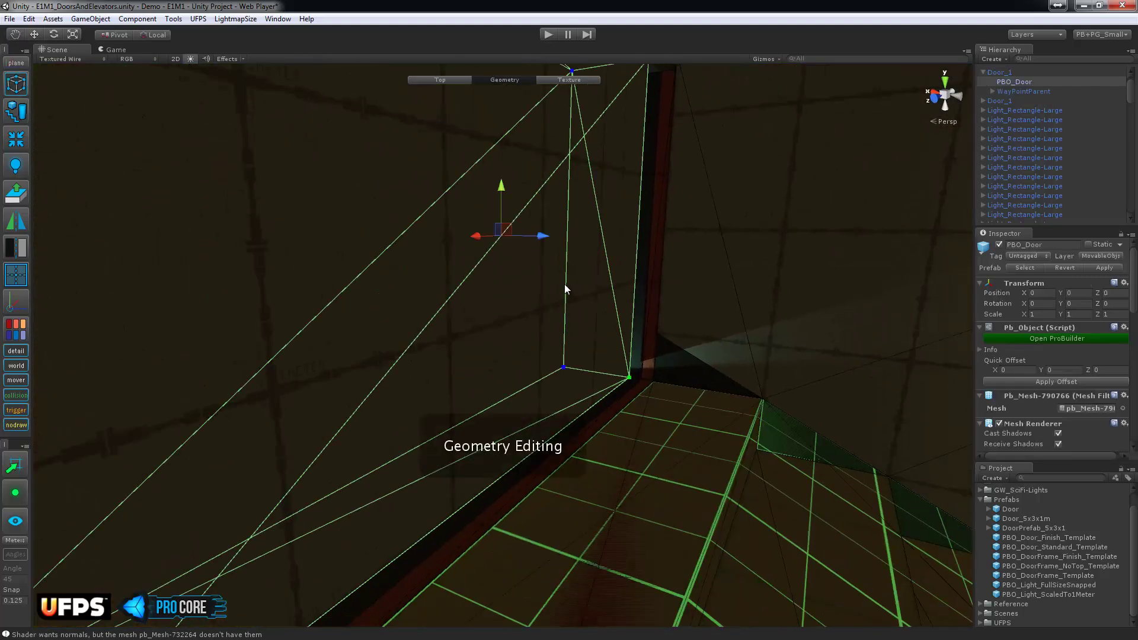
left_click_drag(564, 283, 617, 450, "alt")
key("Escape")
Delete the cube detail block that fills the opening above the copied door.
left_click(552, 233)
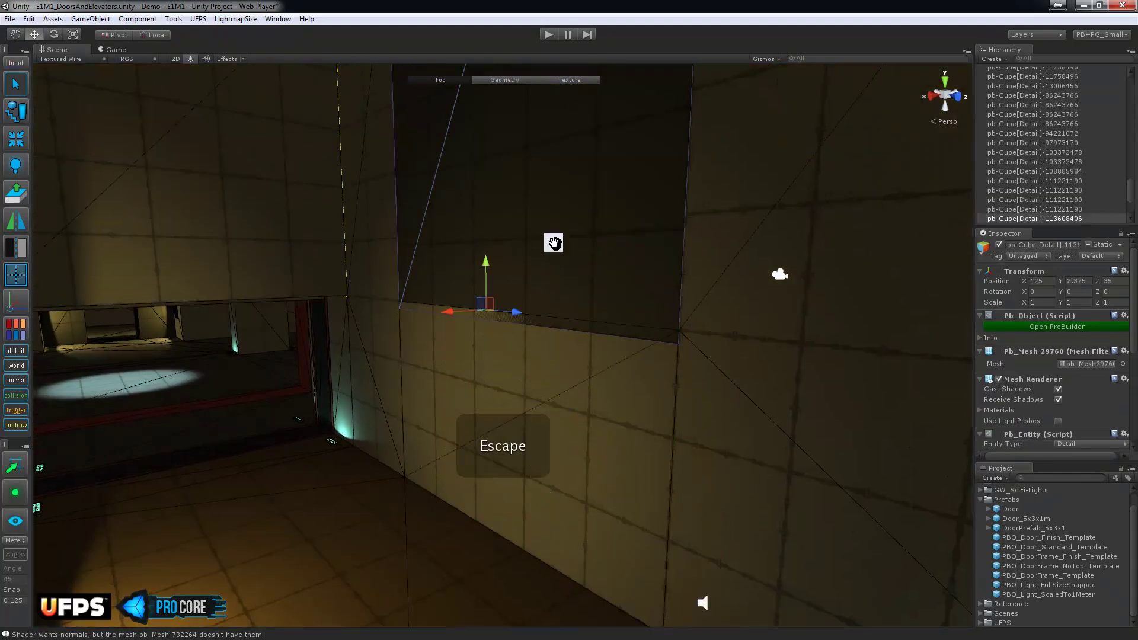
left_click_drag(553, 249, 530, 343, "alt")
key("Delete")
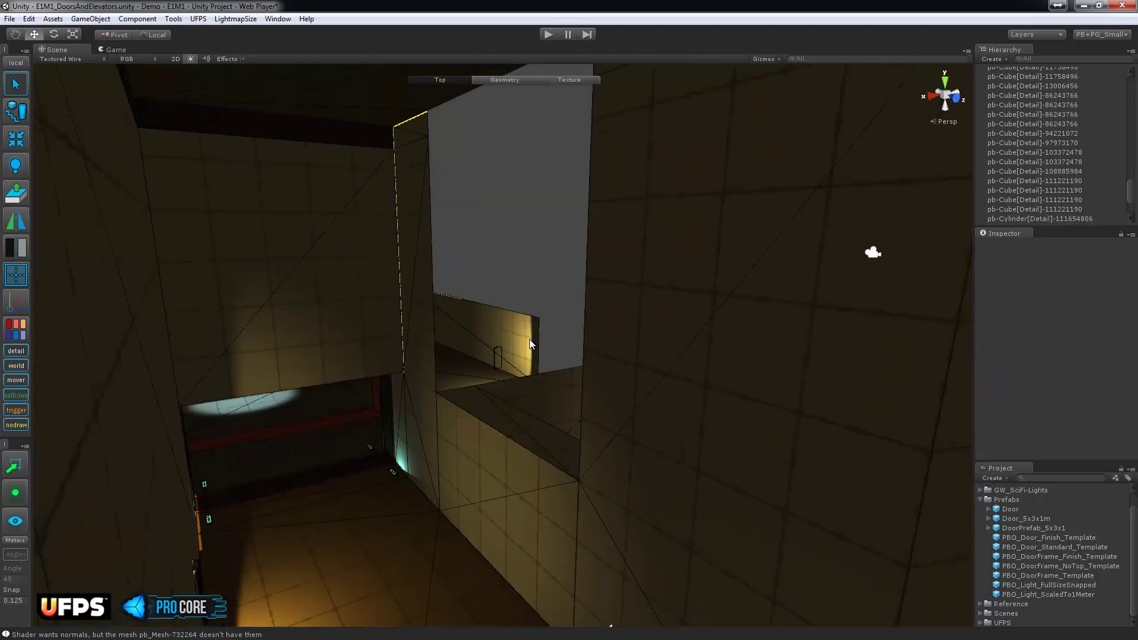
Extend the copied door's top face upward until the door fills the tall opening up to the wall's top edge.
left_click(488, 469)
scroll(487, 465, "up", 3)
key("g")
left_click(464, 448)
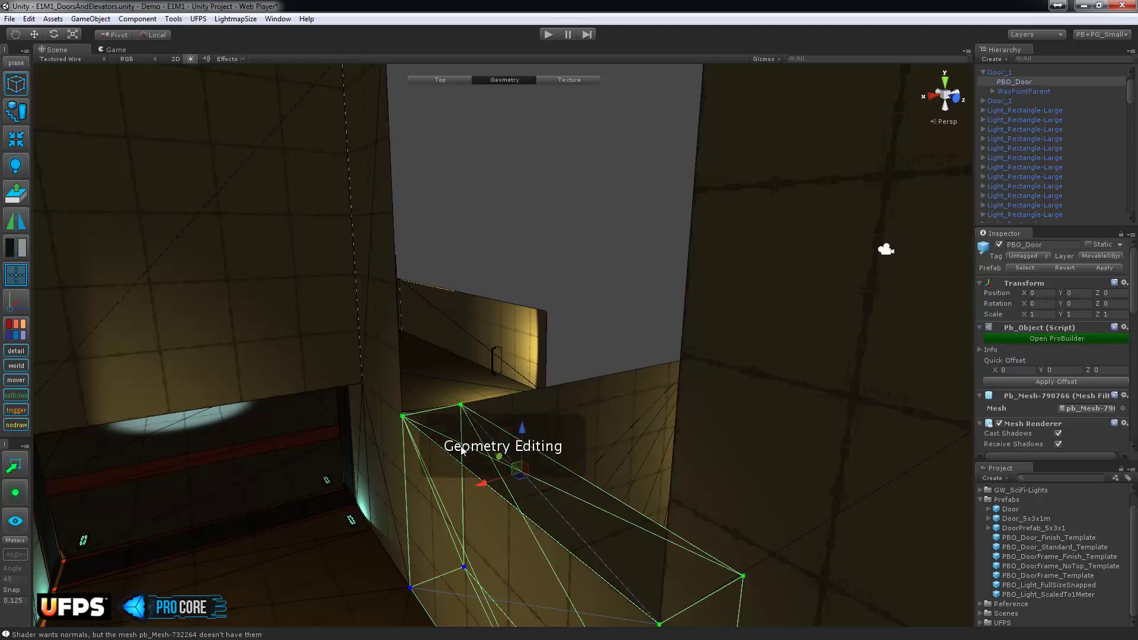
left_click_drag(422, 470, 468, 442, "alt")
left_click_drag(536, 429, 583, 194)
middle_click_drag(584, 194, 563, 400)
left_click_drag(533, 371, 536, 132, "shift")
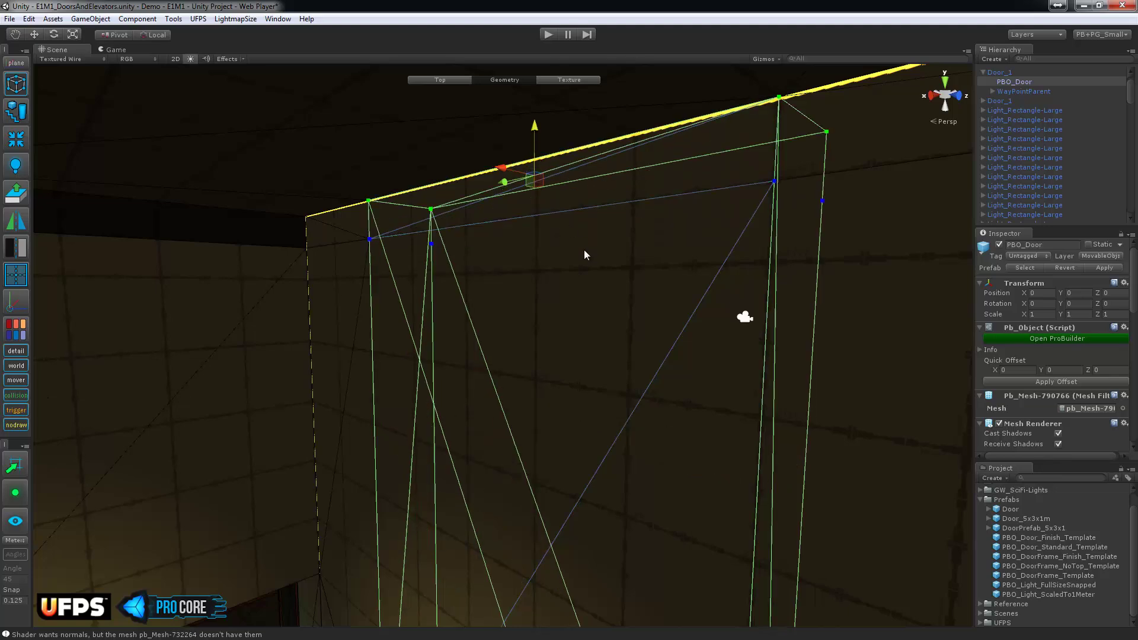
key("Escape")
Save the enlarged door as a new prefab in the Prefabs folder and name that prefab Door_Large.
middle_click_drag(637, 403, 651, 77)
middle_click_drag(623, 425, 566, 184)
left_click_drag(554, 296, 605, 349, "alt")
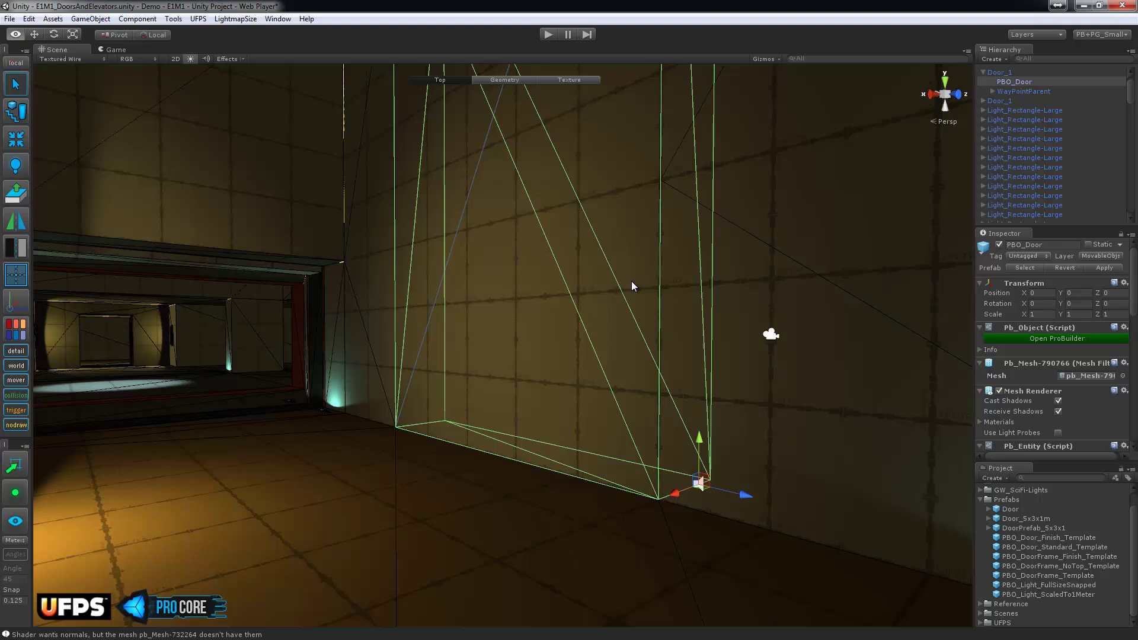
left_click(982, 73)
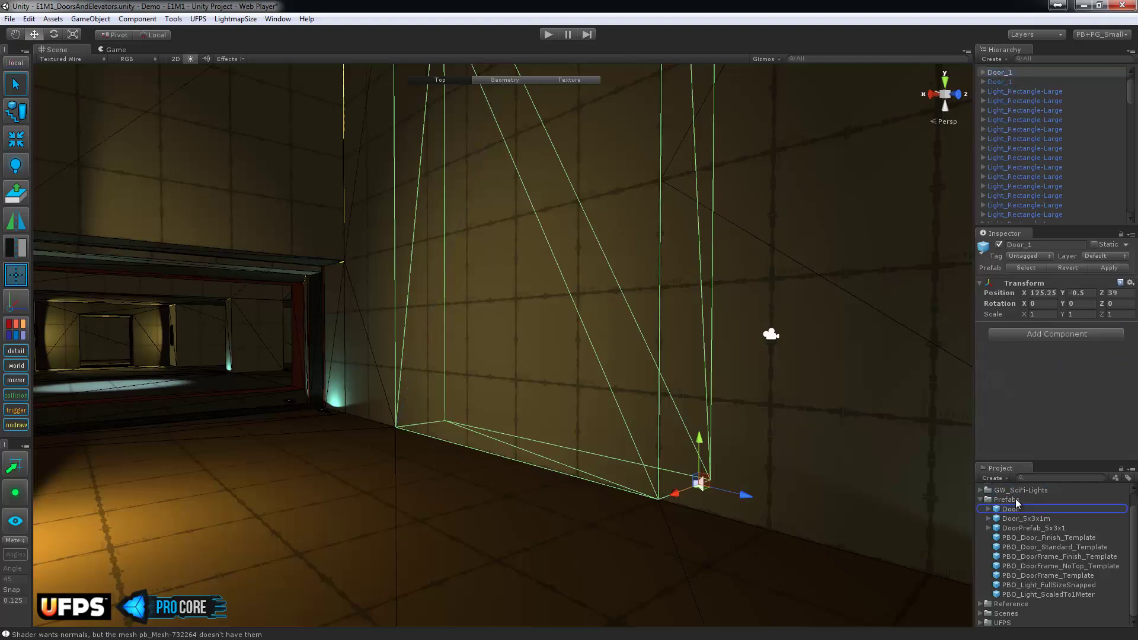
left_click_drag(1014, 498, 1017, 502)
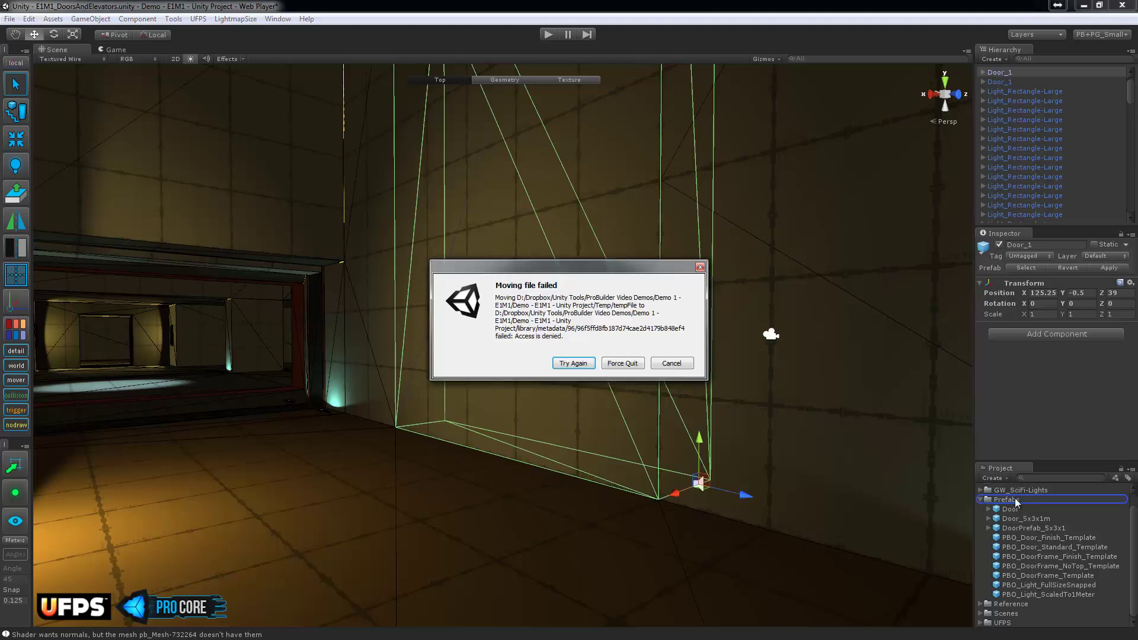
left_click(575, 364)
left_click(574, 357)
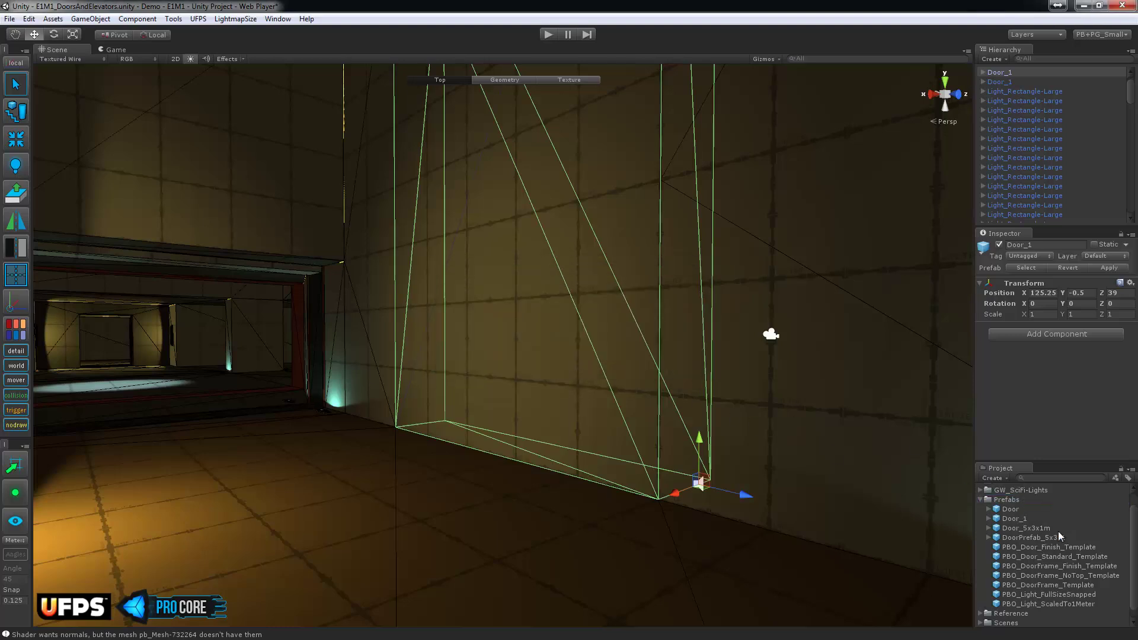
left_click(1015, 517)
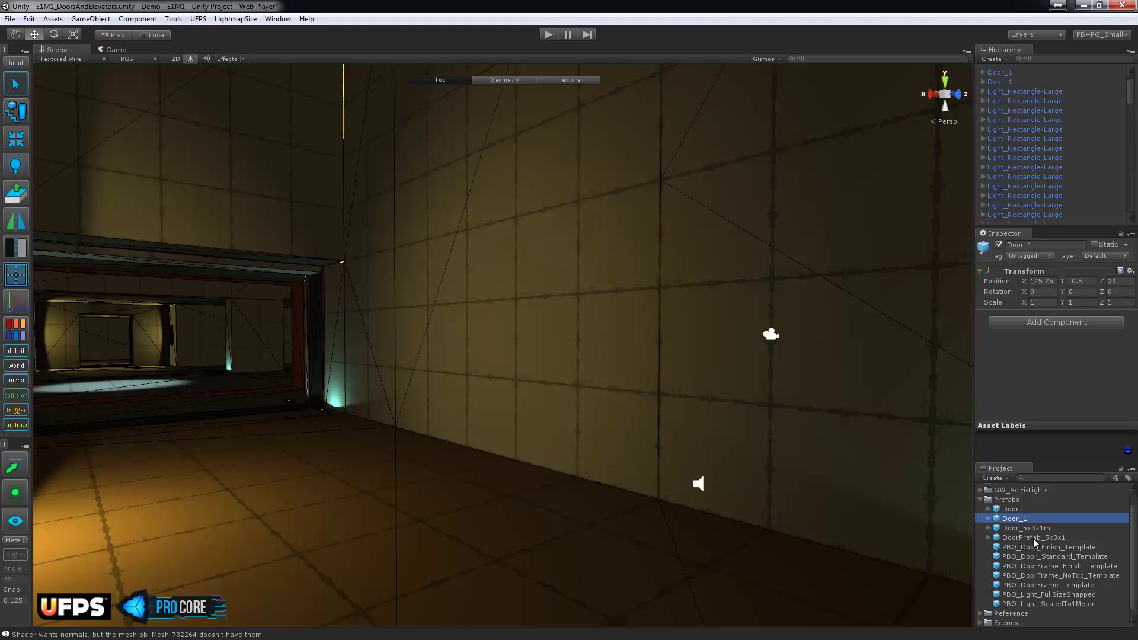
left_click(1033, 519)
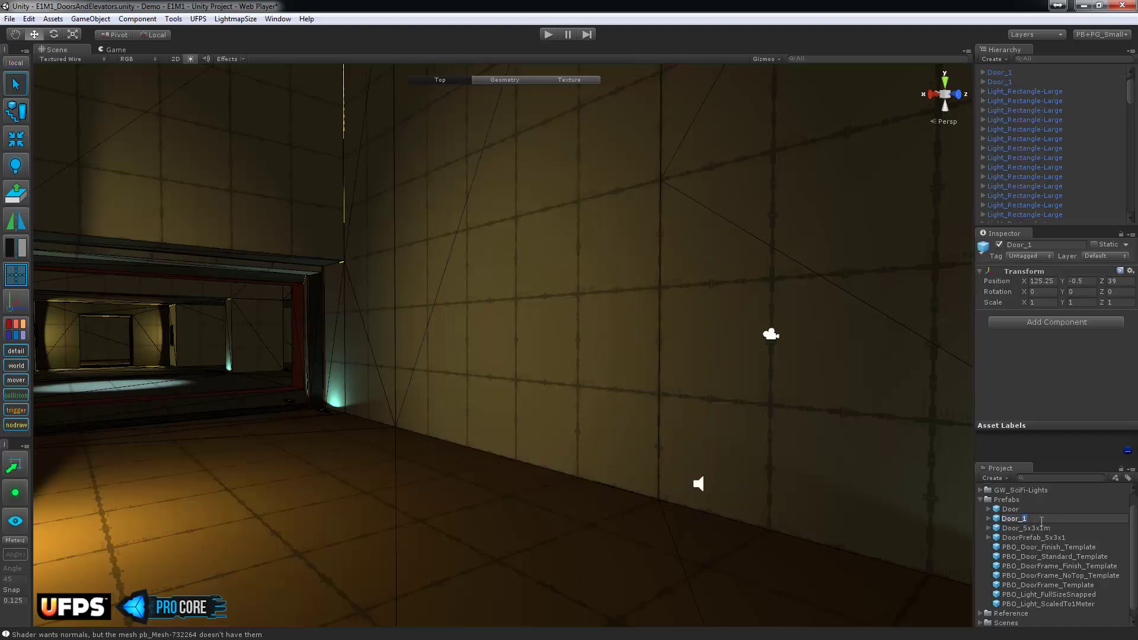
key("Return")
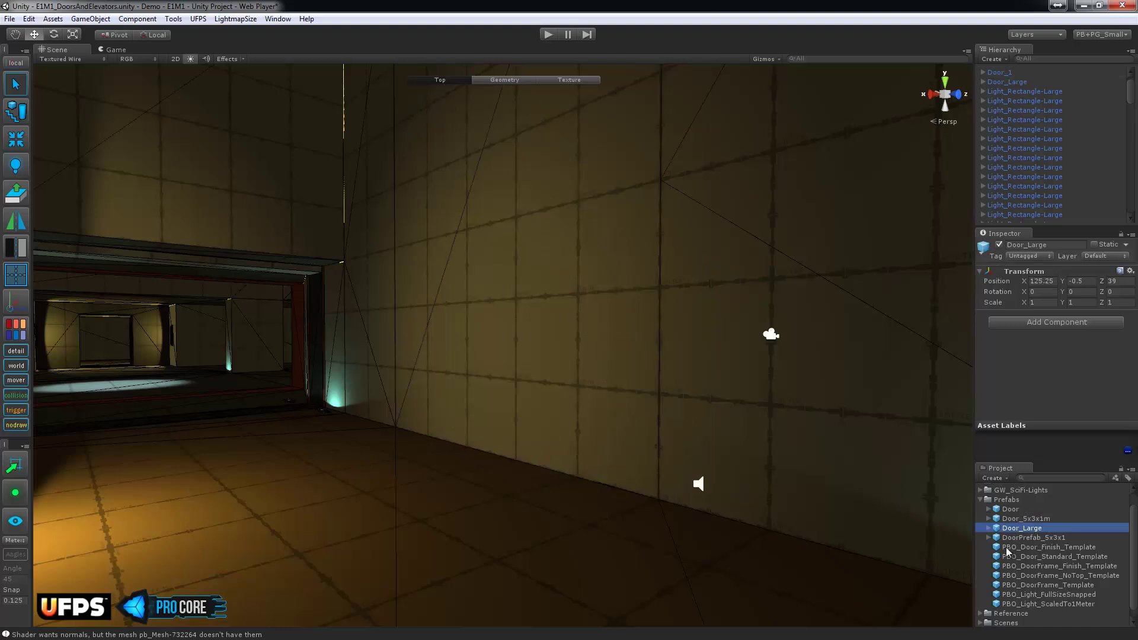
Try raising Door_Large to Y 2.5 to expose the doorway, and return it to the floor.
left_click(544, 302)
left_click_drag(749, 368, 634, 382, "alt")
left_click_drag(667, 454, 661, 246)
left_click_drag(559, 322, 515, 355, "alt")
left_click_drag(714, 283, 696, 198)
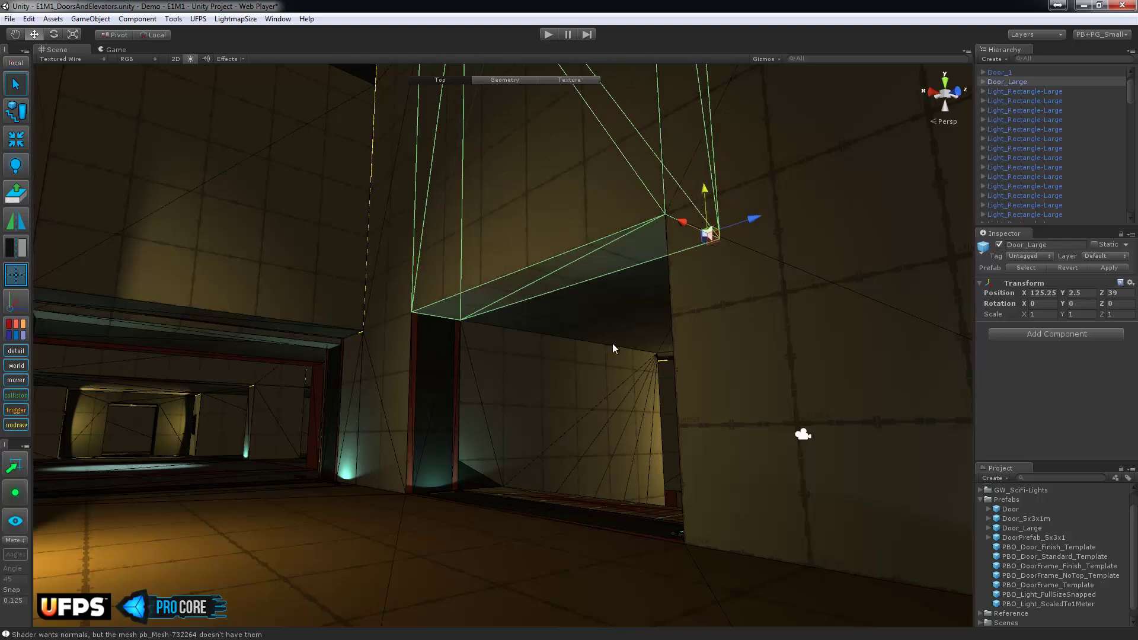
key("ctrl+z")
right_click_drag(535, 264, 748, 346)
left_click_drag(720, 335, 704, 528)
Duplicate Door_1 and move the copy across the level beside the green pools, to X 120.5, Y 1, Z 45.25.
middle_click_drag(412, 371, 643, 398)
right_click_drag(643, 398, 453, 392)
left_click(1008, 72)
key("f")
scroll(628, 418, "down", 6)
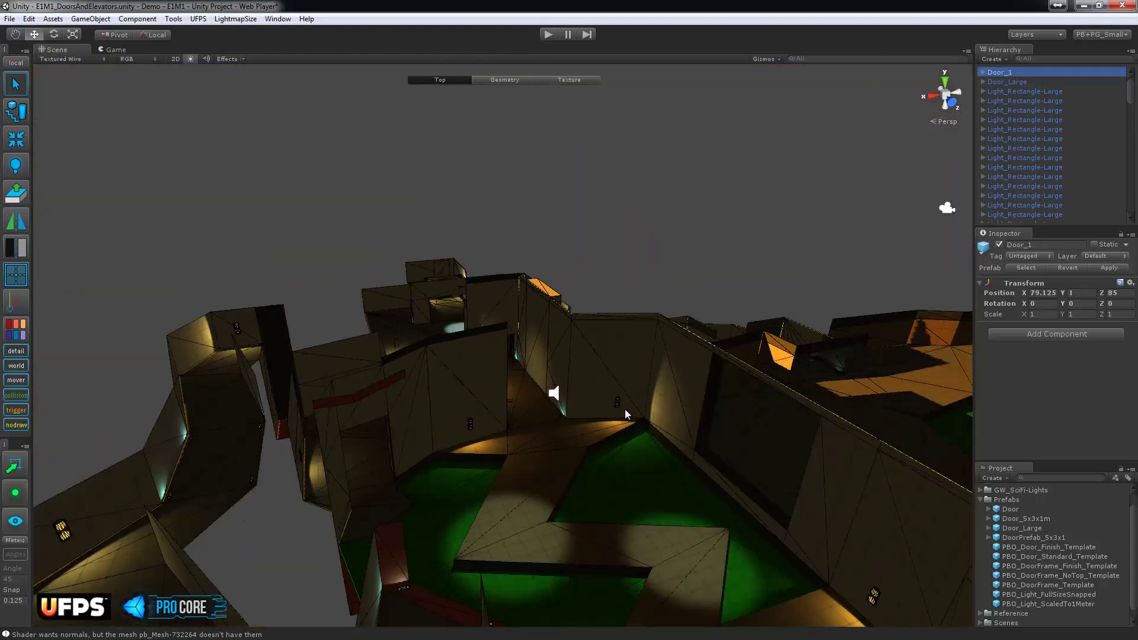
left_click_drag(663, 452, 703, 448, "alt")
scroll(645, 306, "down", 5)
right_click_drag(702, 448, 770, 462)
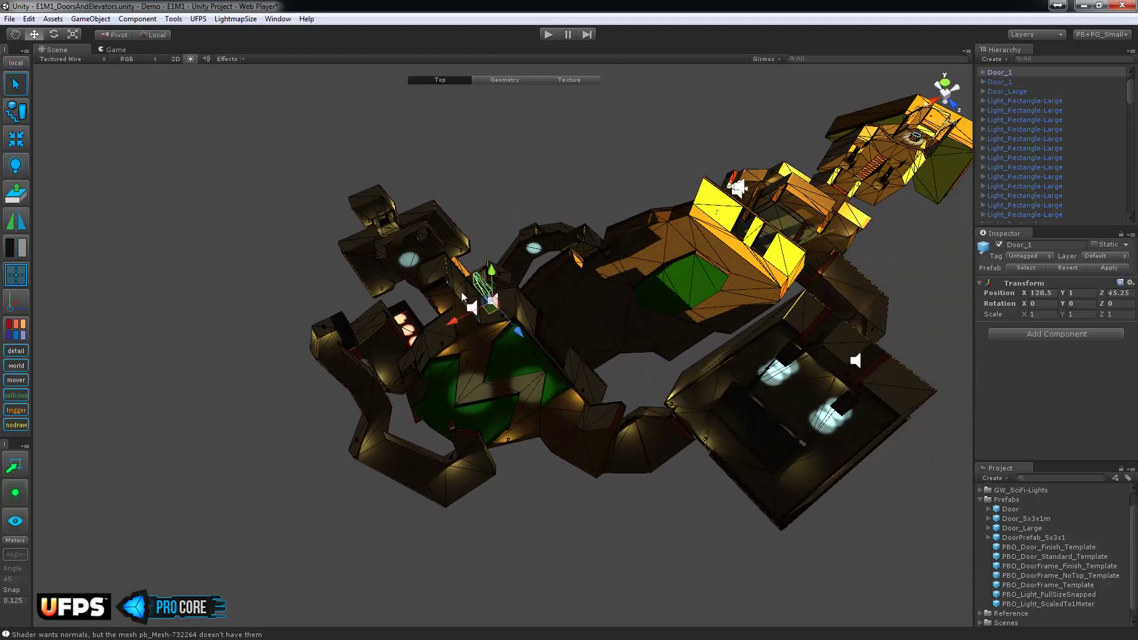
Rotate the copied door 90° about Y and snap it into the corridor doorway at X 131, Y -0.5, Z 30.875.
key("f")
left_click_drag(737, 482, 564, 363, "alt")
left_click_drag(572, 422, 589, 502)
middle_click_drag(616, 492, 623, 461)
key("e")
left_click_drag(570, 535, 428, 519)
middle_click_drag(585, 442, 629, 471)
key("w")
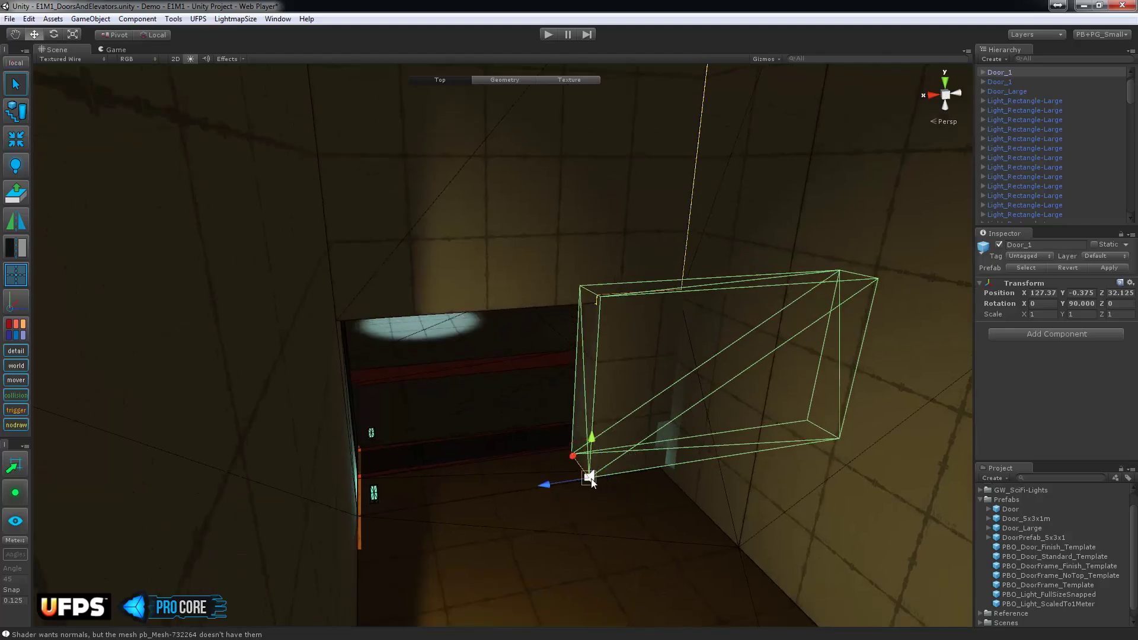
left_click_drag(592, 481, 364, 464)
Duplicate the rotated door and snap the copy's lower corner to the yellow-lit doorway's floor corner, at X 129.5, Y -0.5, Z 10.375.
left_click_drag(513, 473, 741, 489, "alt")
scroll(661, 438, "down", 5)
left_click_drag(618, 320, 723, 362, "alt")
middle_click_drag(723, 363, 907, 397)
left_click_drag(683, 525, 2, 269)
middle_click_drag(368, 259, 851, 345)
left_click_drag(452, 418, 173, 351)
key("f")
left_click_drag(695, 363, 409, 404, "alt")
scroll(412, 408, "up", 5)
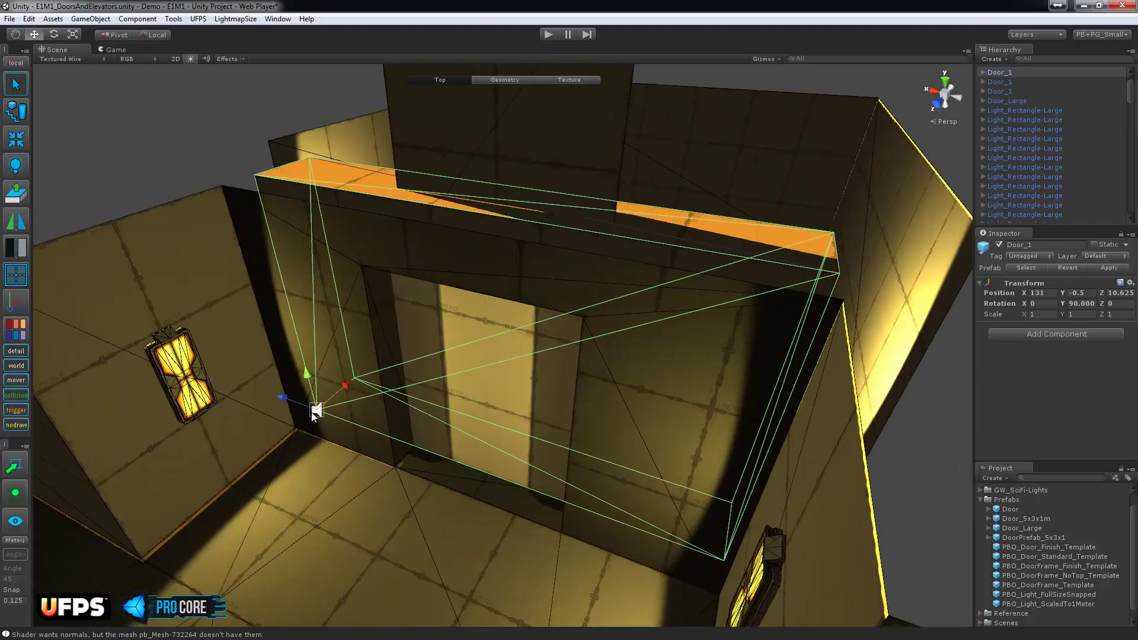
left_click_drag(315, 415, 548, 453)
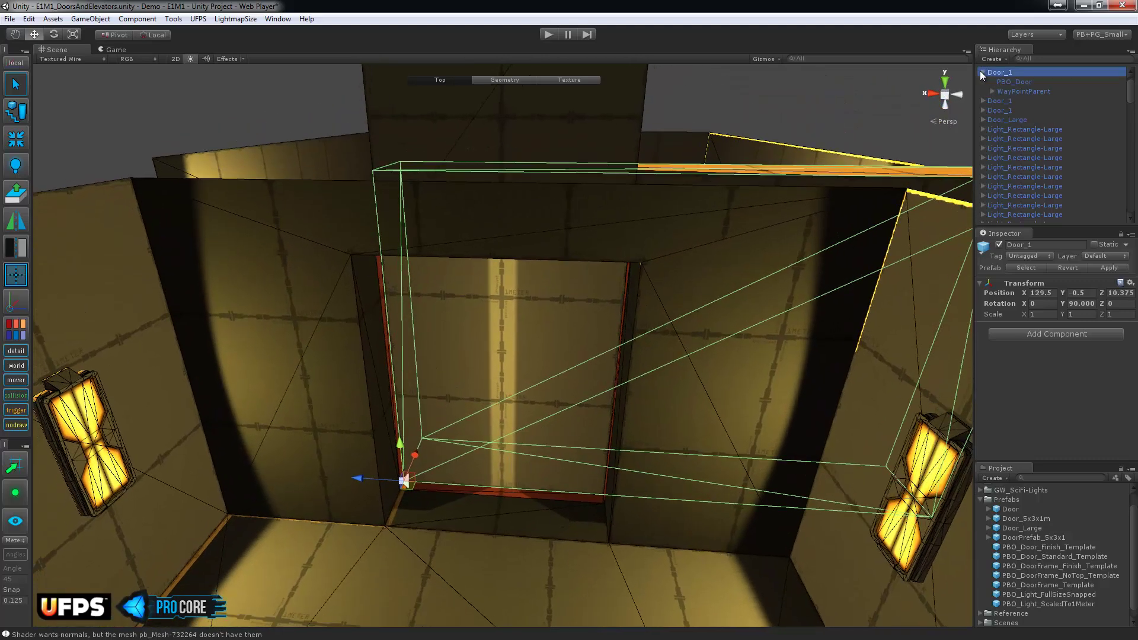
Pull the end face of the new copy's PBO_Door mesh inward to match the narrow doorway's width.
left_click(1031, 83)
middle_click_drag(657, 312, 483, 264)
scroll(533, 248, "down", 4)
key("g")
left_click_drag(614, 146, 812, 458)
key("p")
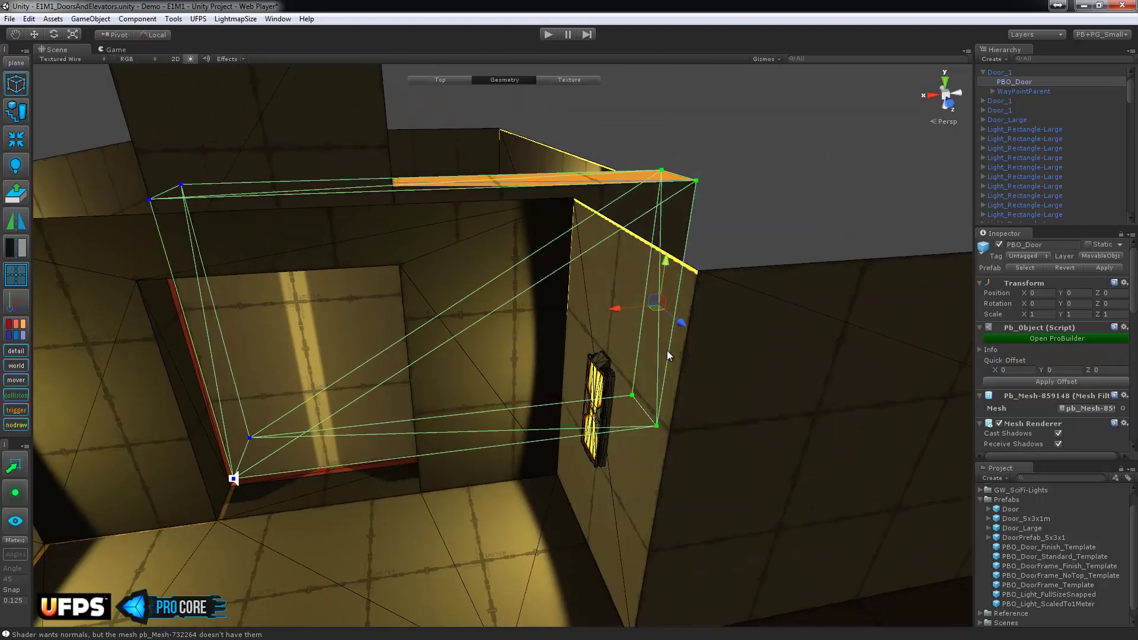
left_click_drag(559, 329, 400, 361)
Lower the door mesh's top face to the upper edge of the red doorway frame.
left_click_drag(559, 405, 658, 332, "alt")
left_click_drag(506, 226, 500, 211, "alt")
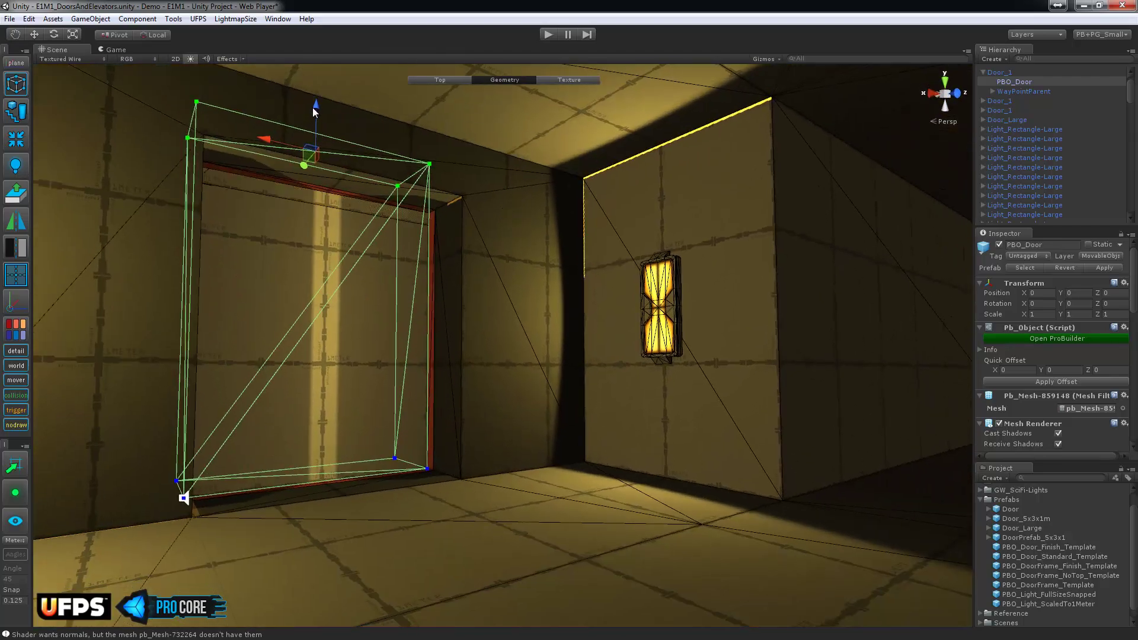
left_click(325, 162)
Align the door mesh's broad face with the depth of the doorway frame and leave geometry editing.
left_click_drag(574, 349, 871, 371, "alt")
scroll(602, 302, "up", 3)
left_click_drag(603, 304, 515, 345, "alt")
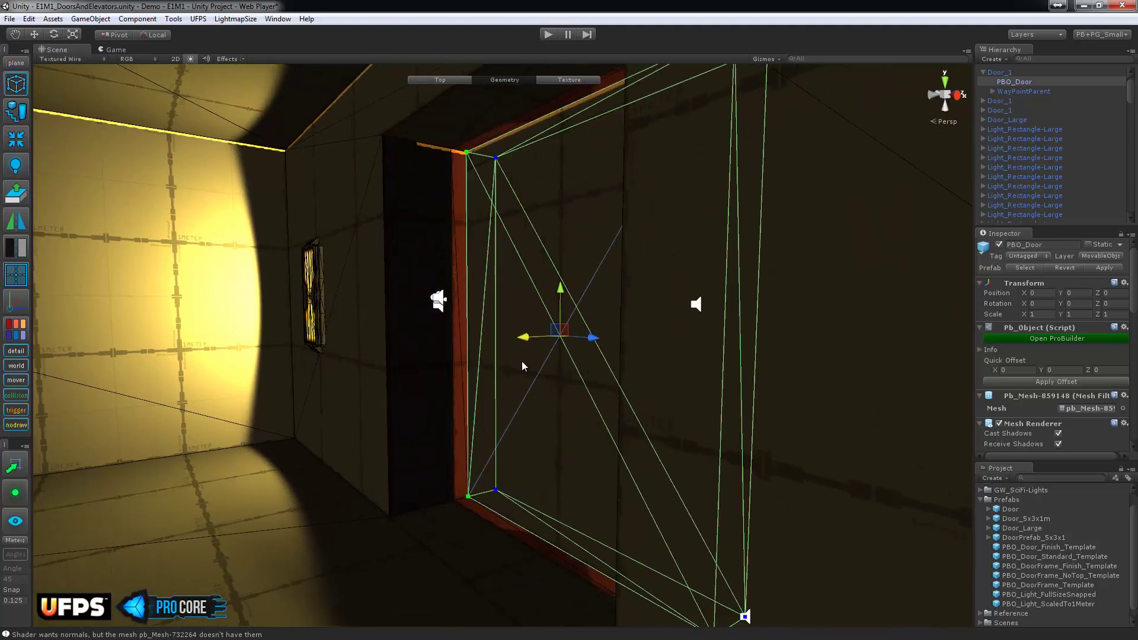
left_click_drag(759, 397, 405, 437, "alt")
scroll(405, 437, "up", 1)
middle_click_drag(406, 437, 506, 441)
scroll(507, 441, "up", 3)
key("Escape")
left_click_drag(596, 395, 499, 416, "alt")
scroll(498, 417, "up", 3)
left_click_drag(464, 335, 483, 372, "alt")
left_click_drag(478, 329, 538, 318, "alt")
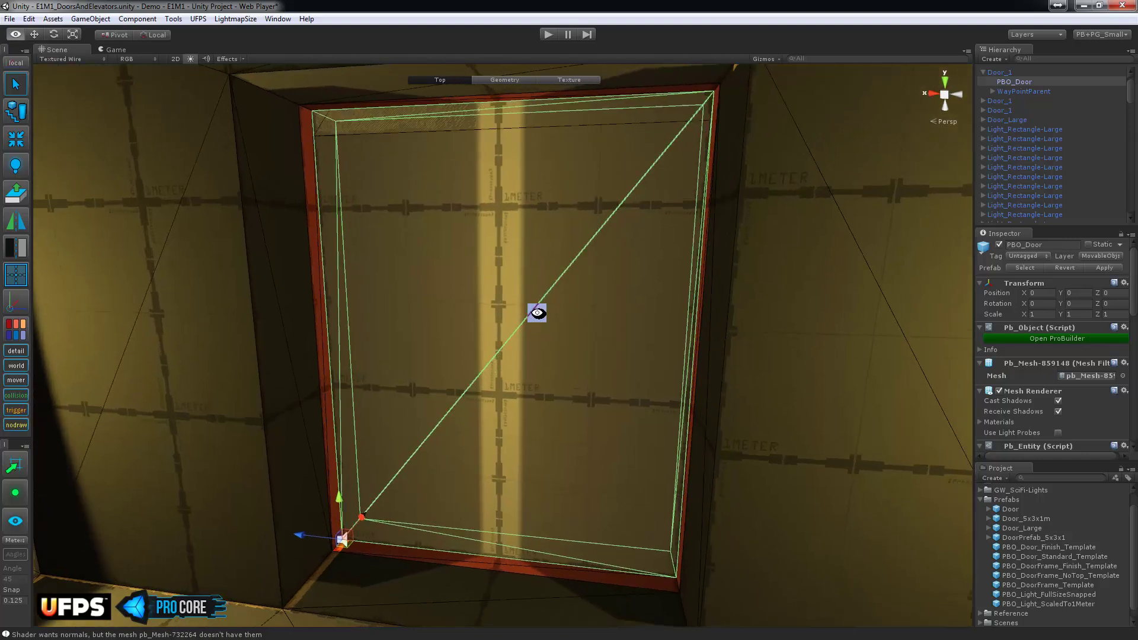
Rename the fitted door as Door_Final and save it as a prefab in the Prefabs folder.
left_click(1002, 73)
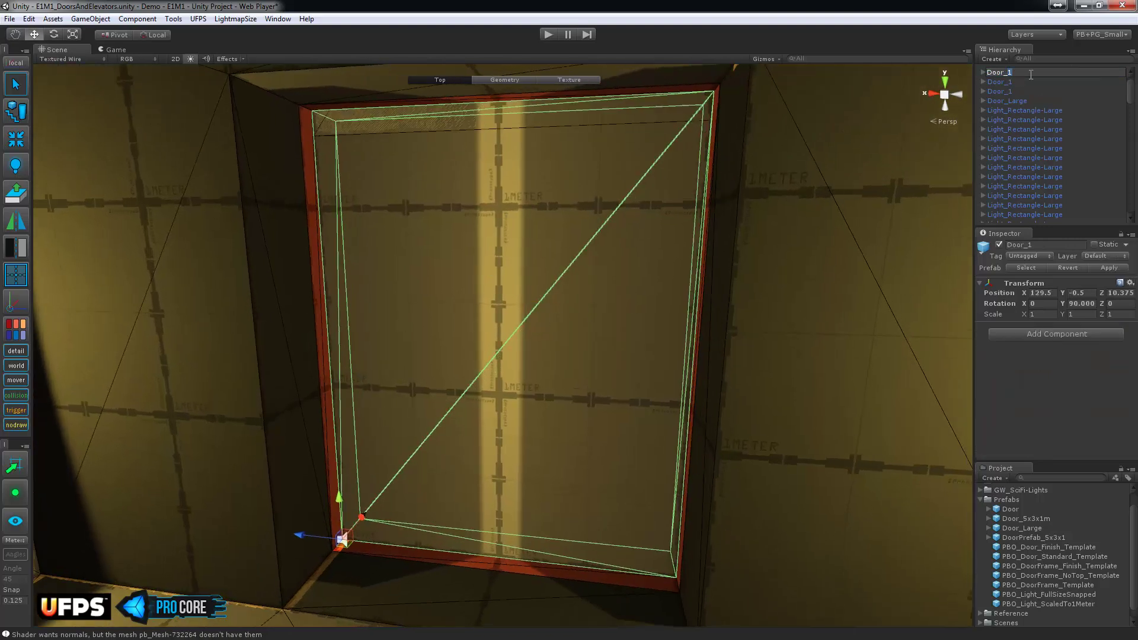
key("Return")
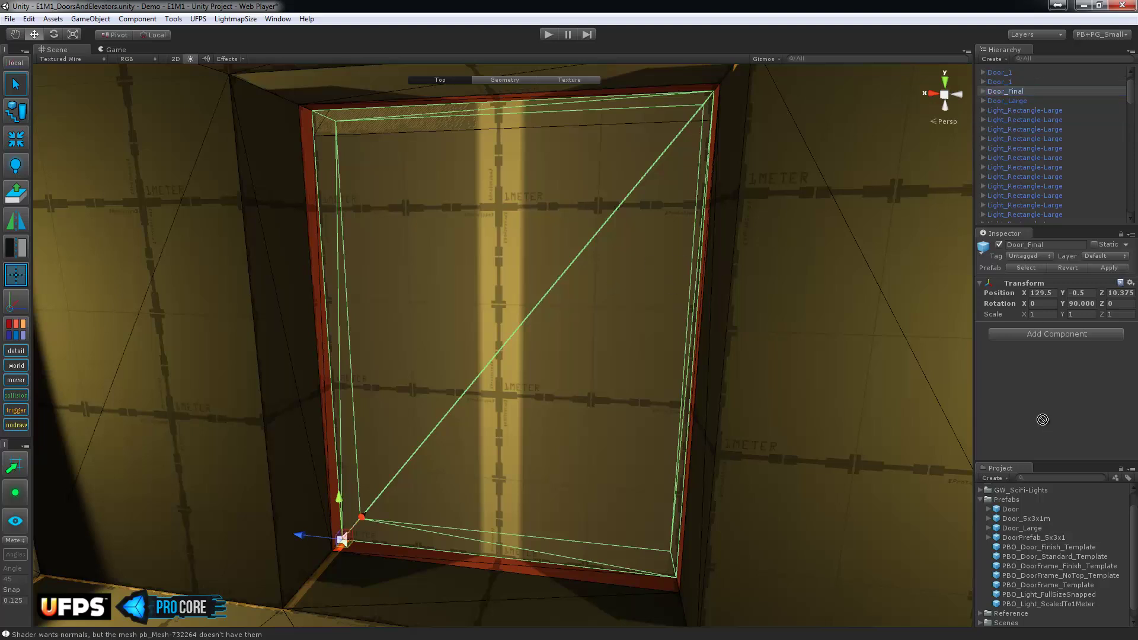
left_click_drag(1042, 425, 1016, 510)
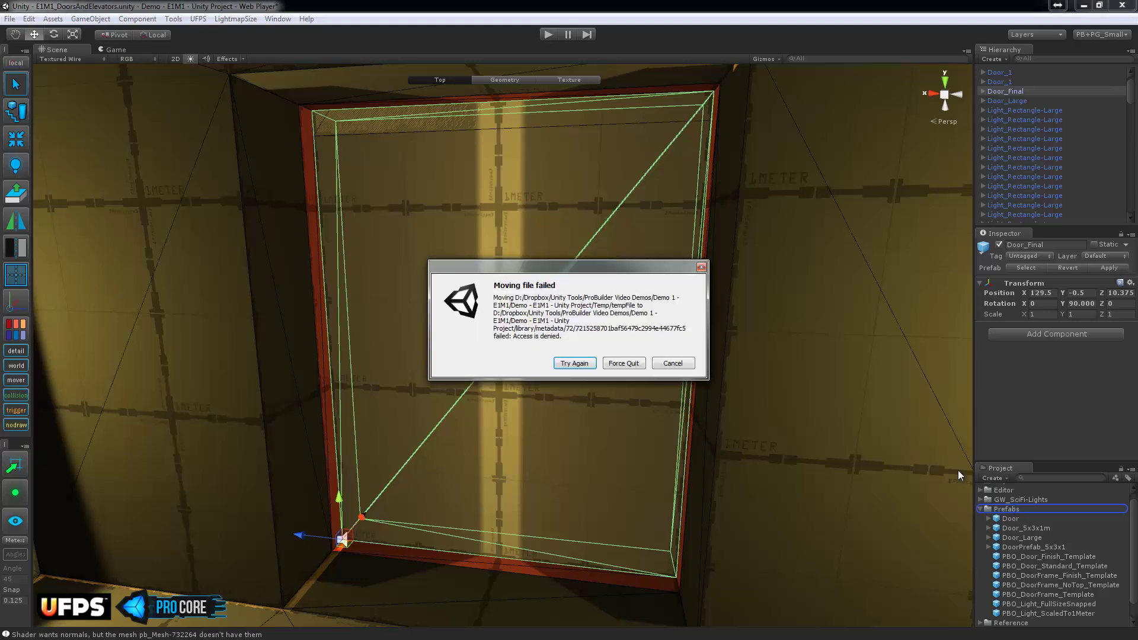
left_click(575, 363)
Locate the rotated Door_1 placed in the corridor doorway at X 131, Z 30.875 and edit its name.
scroll(584, 381, "down", 10, "alt")
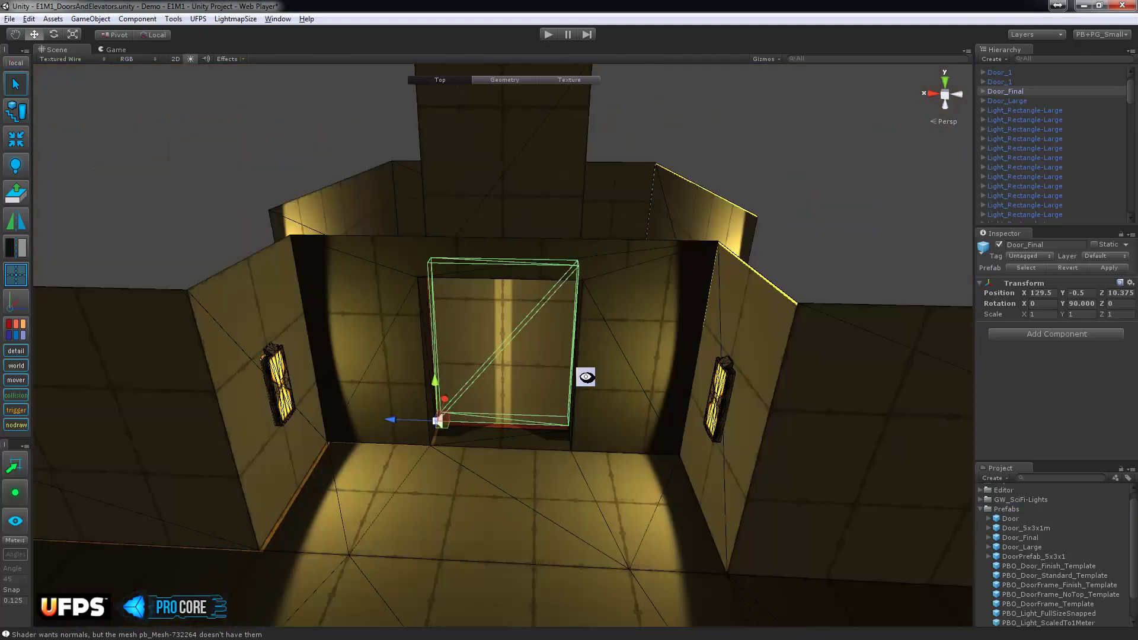
left_click_drag(589, 374, 826, 330, "alt")
left_click(828, 331)
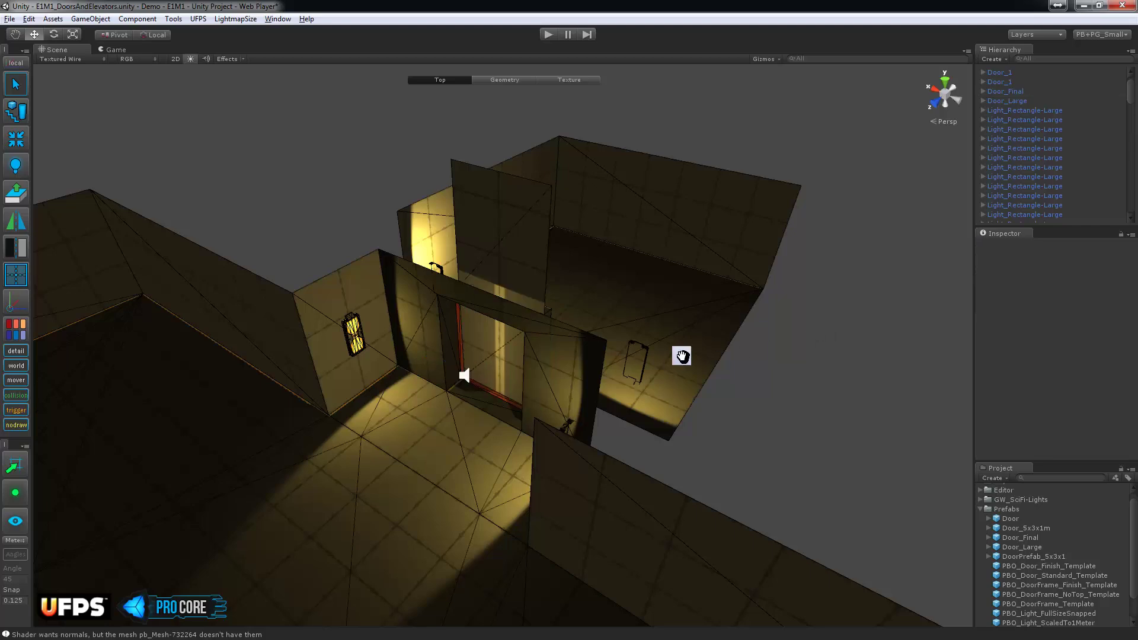
left_click_drag(693, 350, 946, 178, "alt")
double_click(1007, 82)
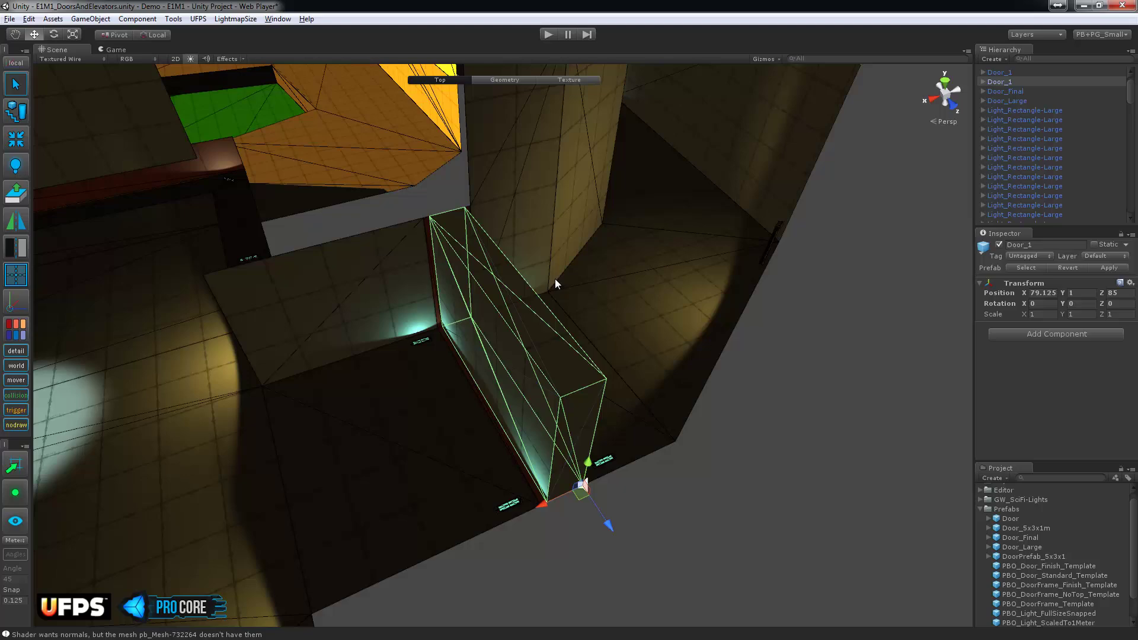
scroll(555, 282, "down", 5)
double_click(1002, 72)
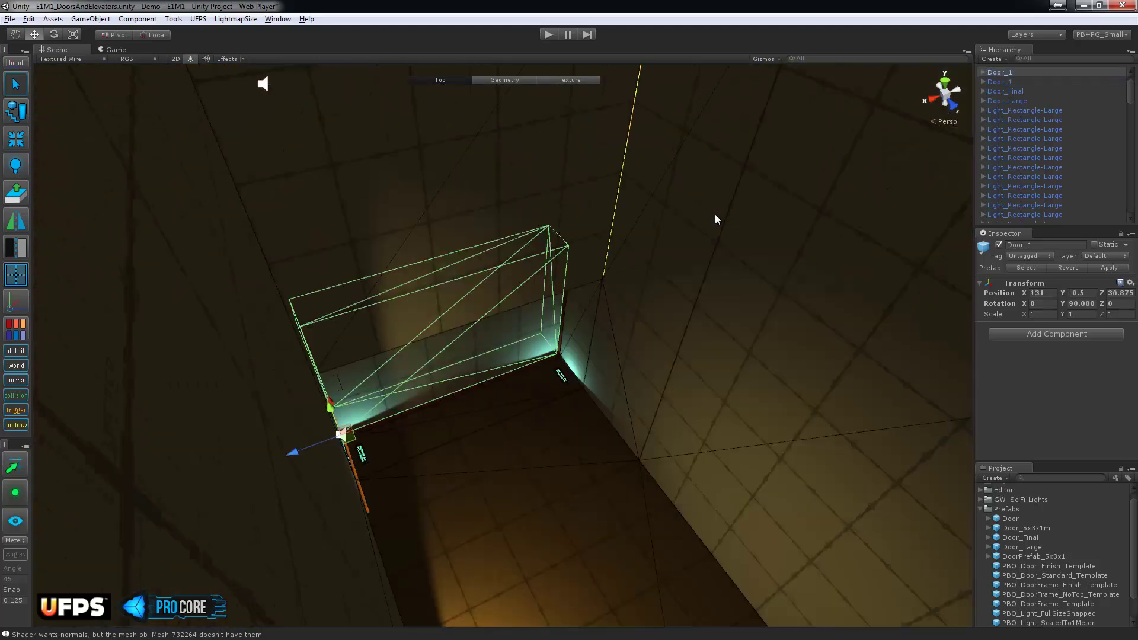
left_click_drag(713, 215, 615, 148, "alt")
left_click_drag(703, 188, 634, 269, "alt")
middle_click_drag(634, 270, 575, 379)
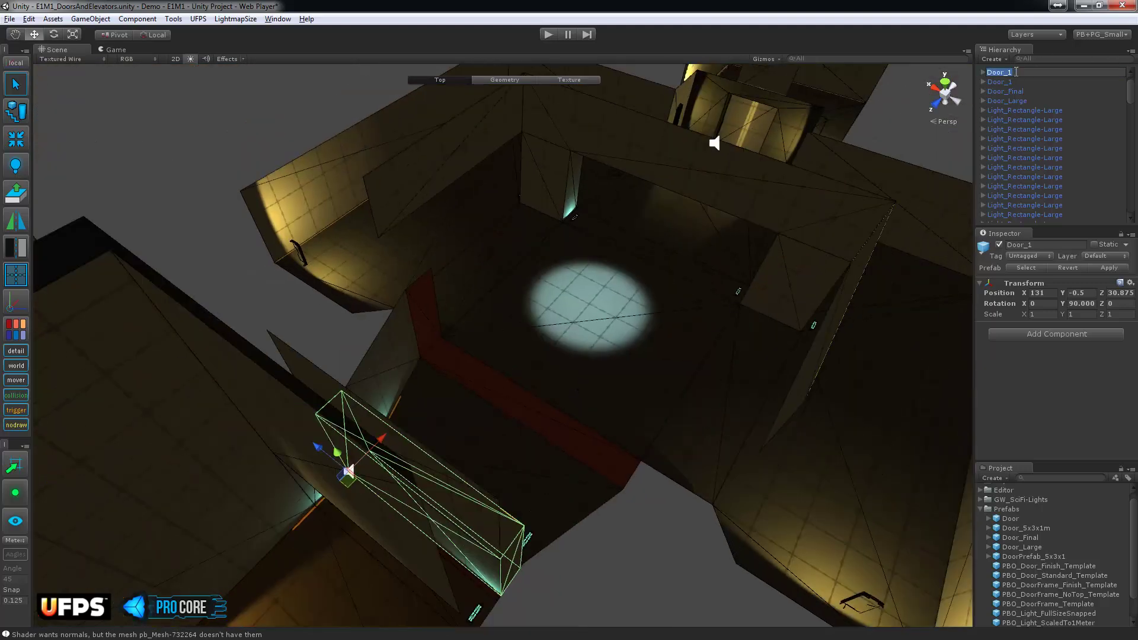
key("Return")
Delete the old placeholder door blocks from the final doorway and the corridor doorway.
left_click_drag(618, 315, 586, 246, "alt")
left_click(338, 164)
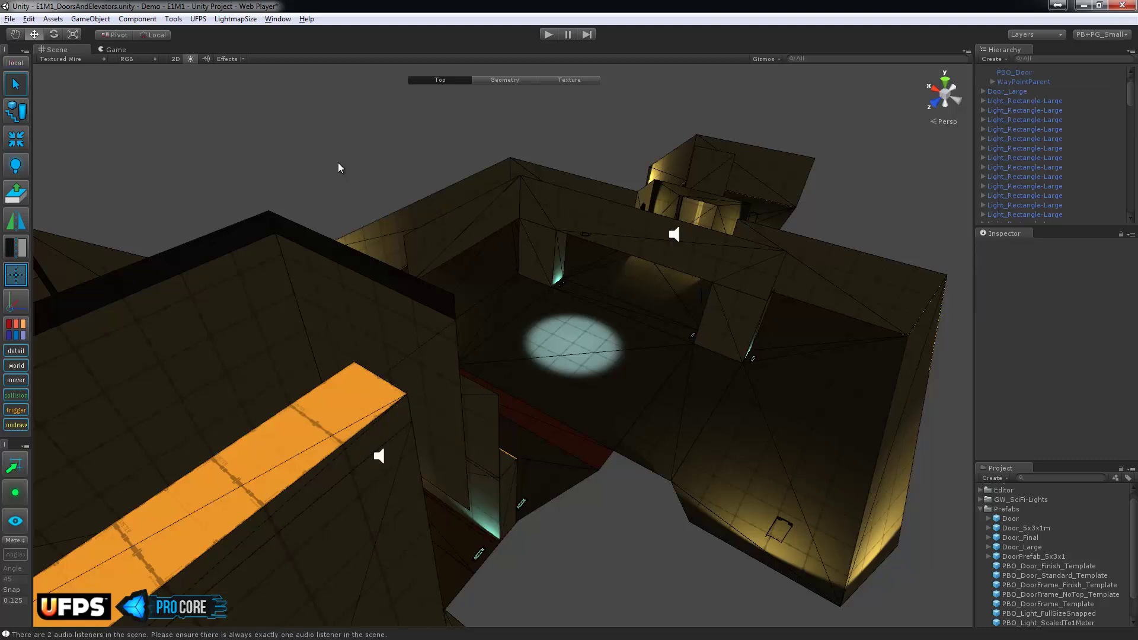
left_click(721, 177)
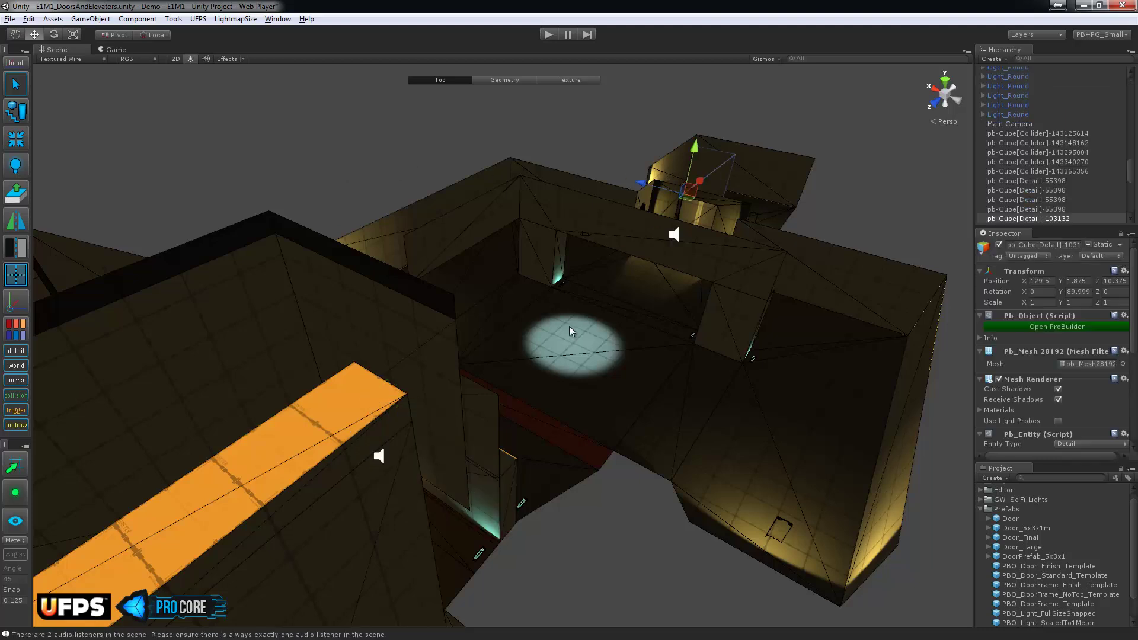
left_click(494, 406, "shift")
key("Delete")
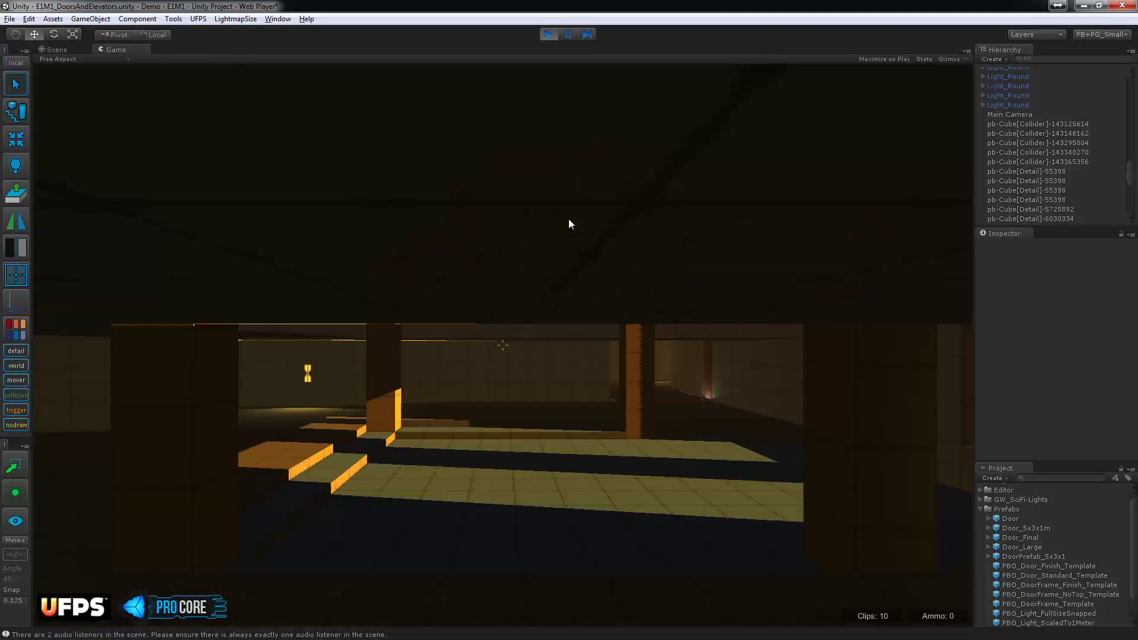
Playtest the level up to the first large corridor door, fire one shot at it, and examine how it rises and closes.
key("w")
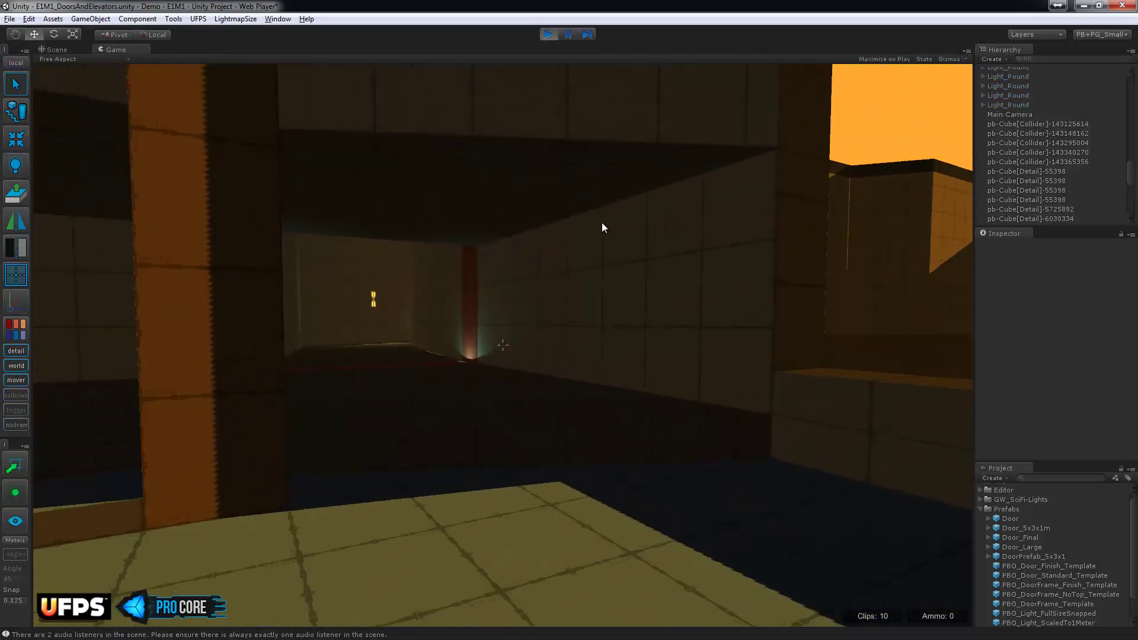
key("w")
key("w")
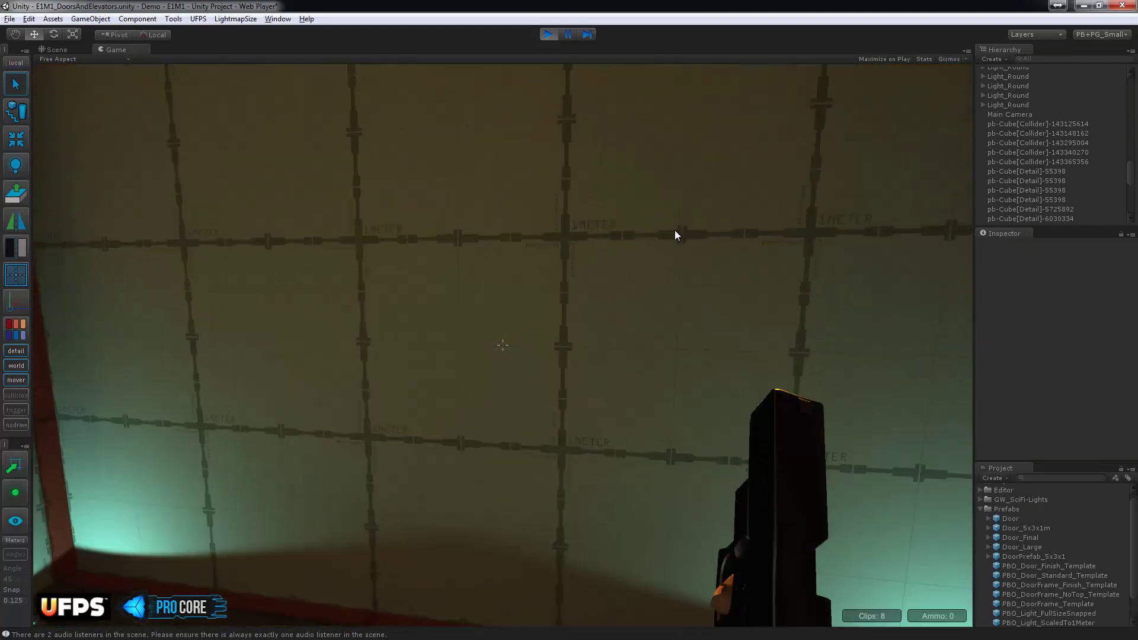
key("s")
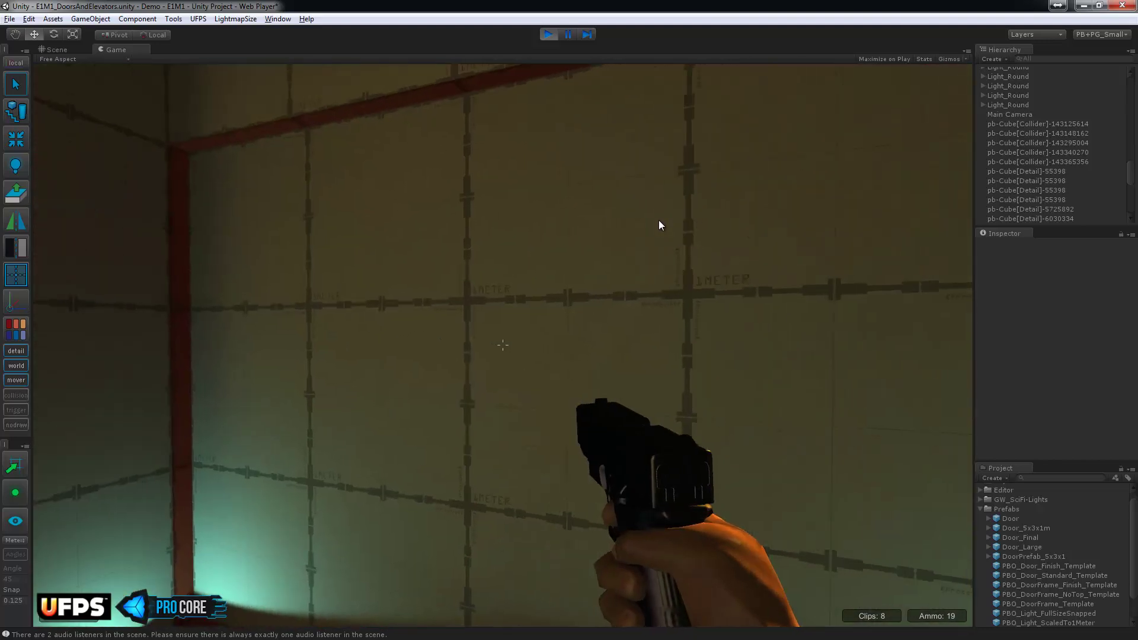
left_click(661, 224)
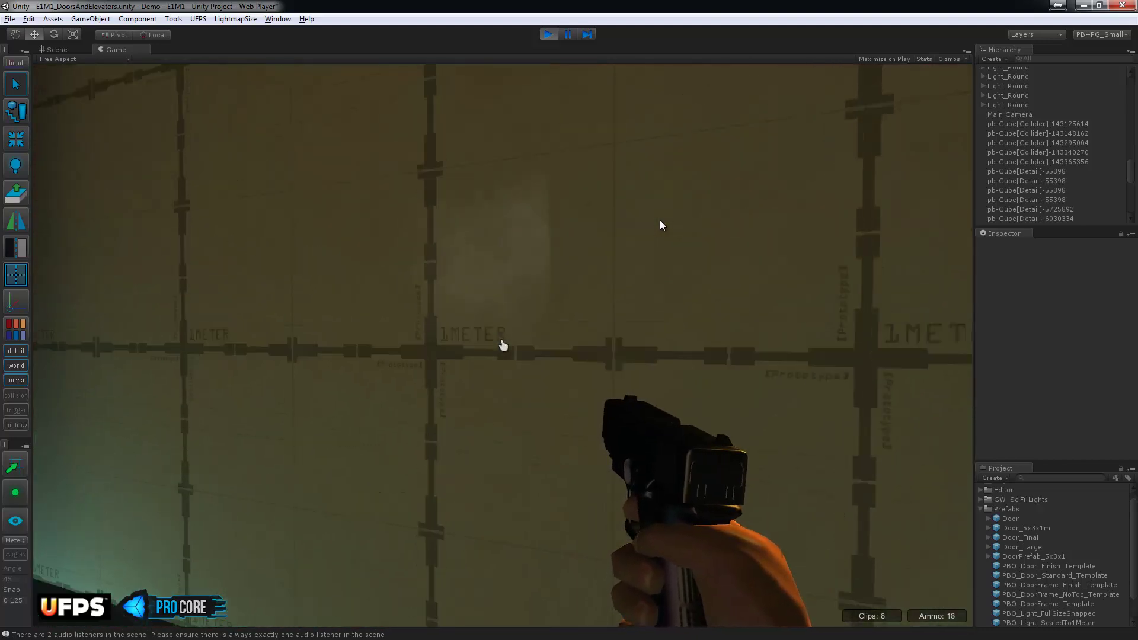
key("s")
key("w")
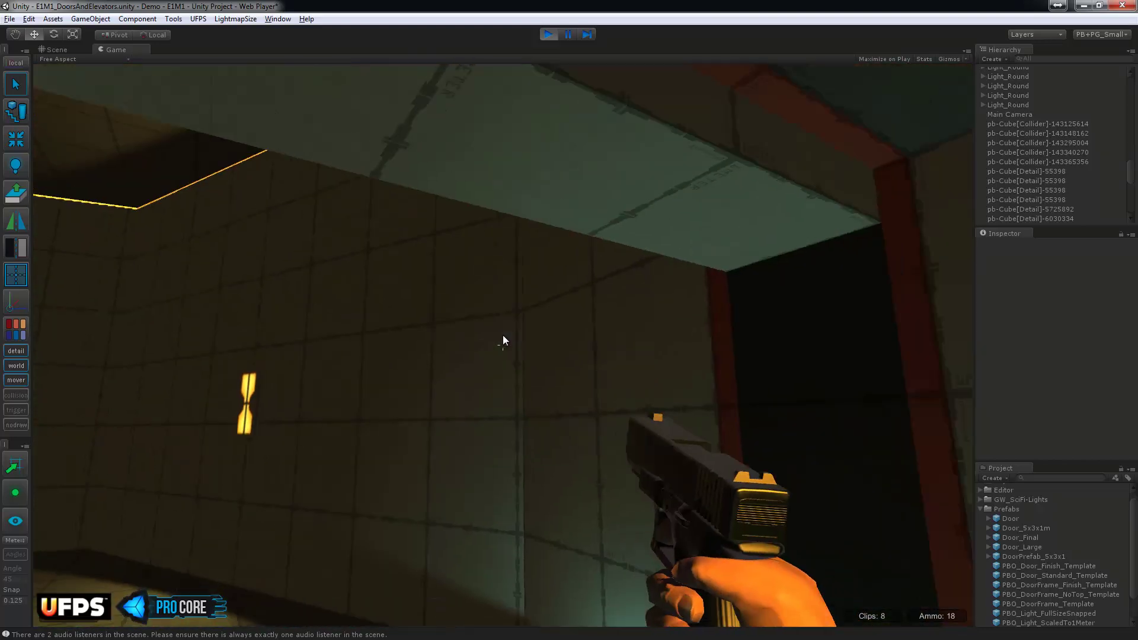
key("s")
key("w")
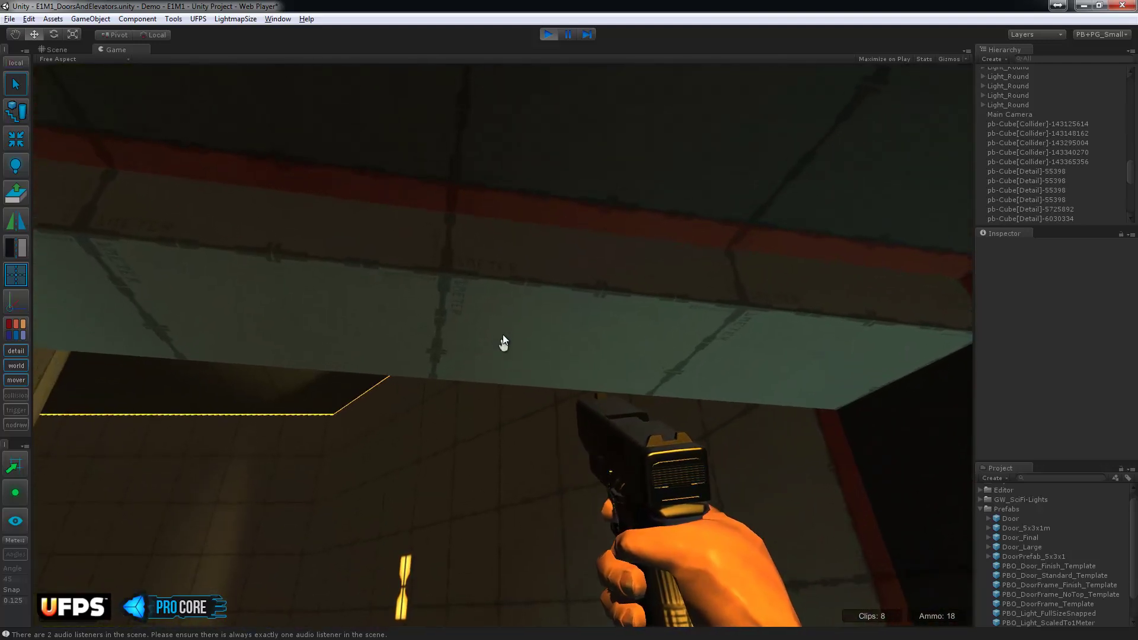
Continue the playtest across the room with the green pools and check the opening of the large doors beyond it.
key("w")
key("w")
key("w")
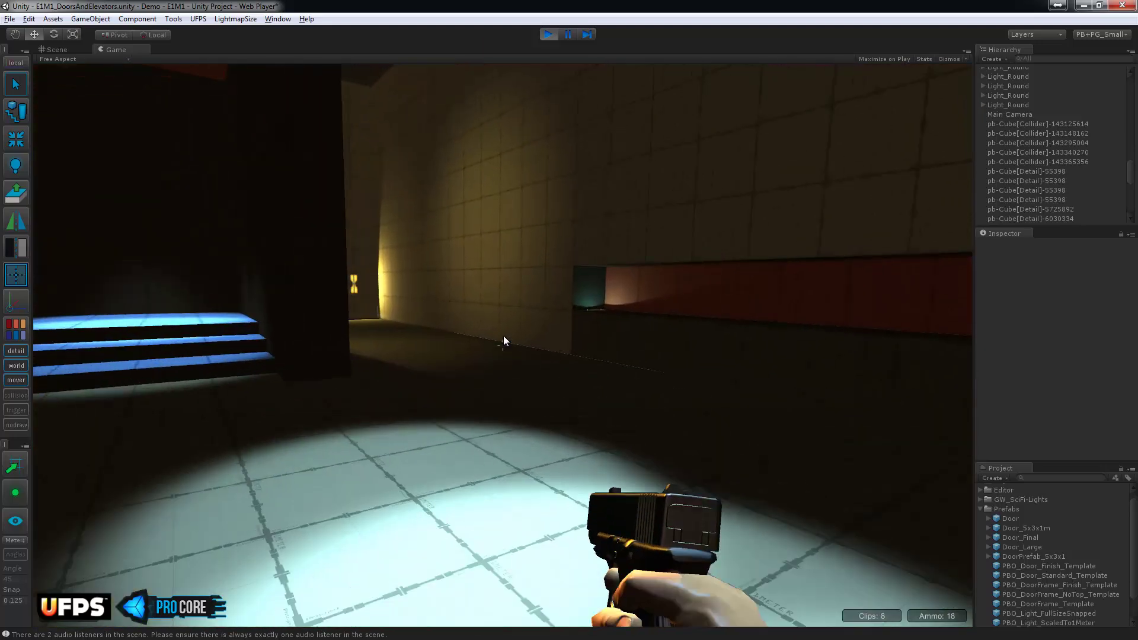
key("w")
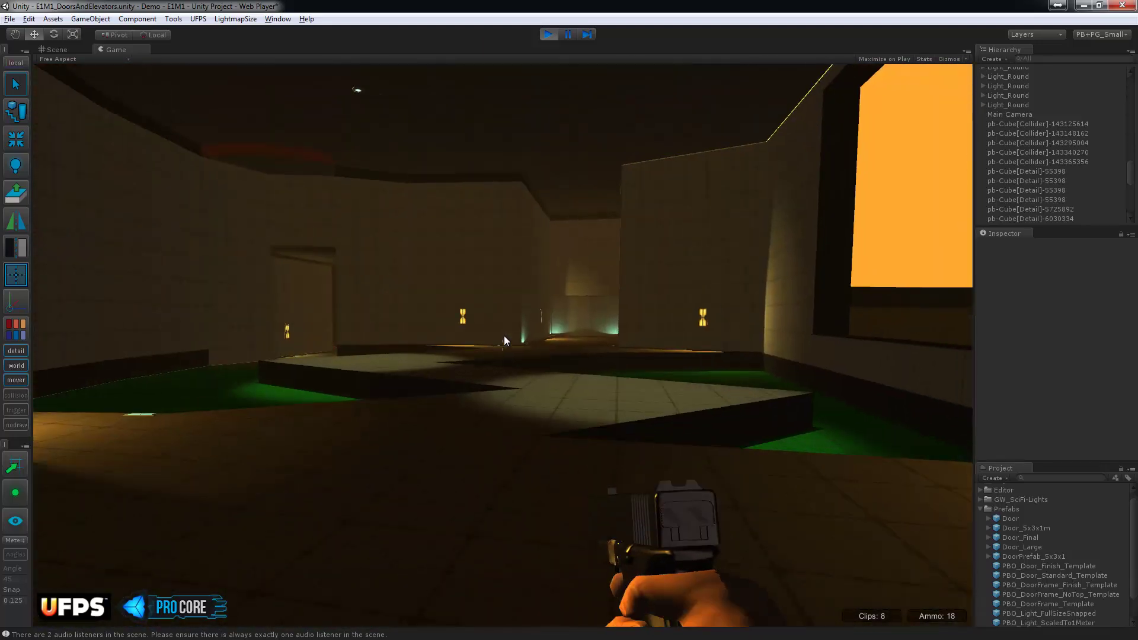
key("w")
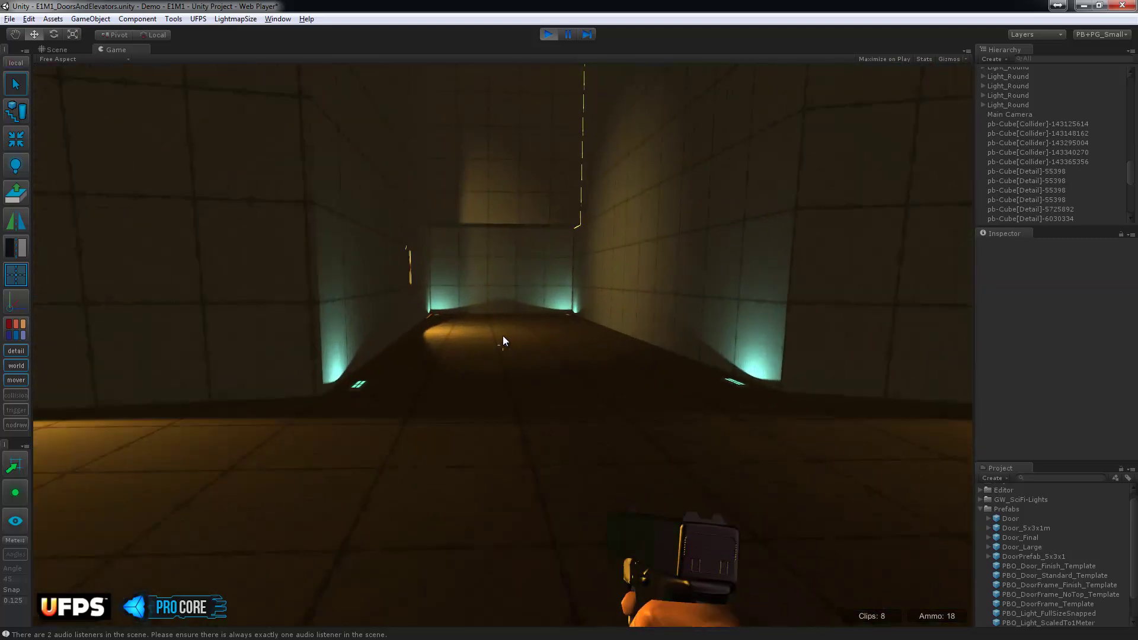
key("w")
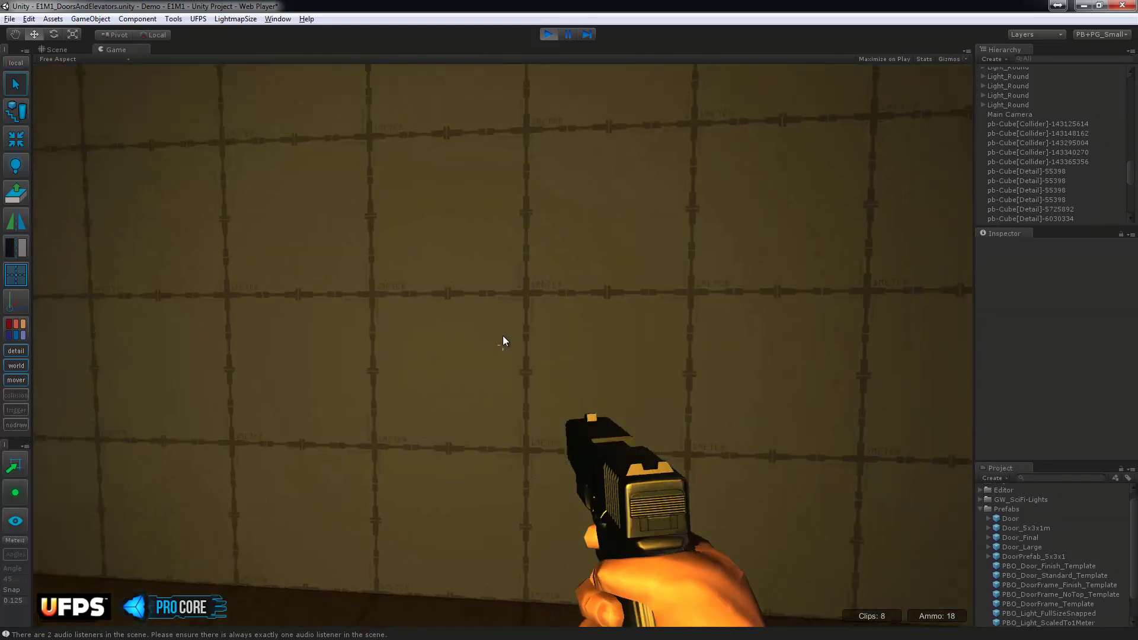
key("w")
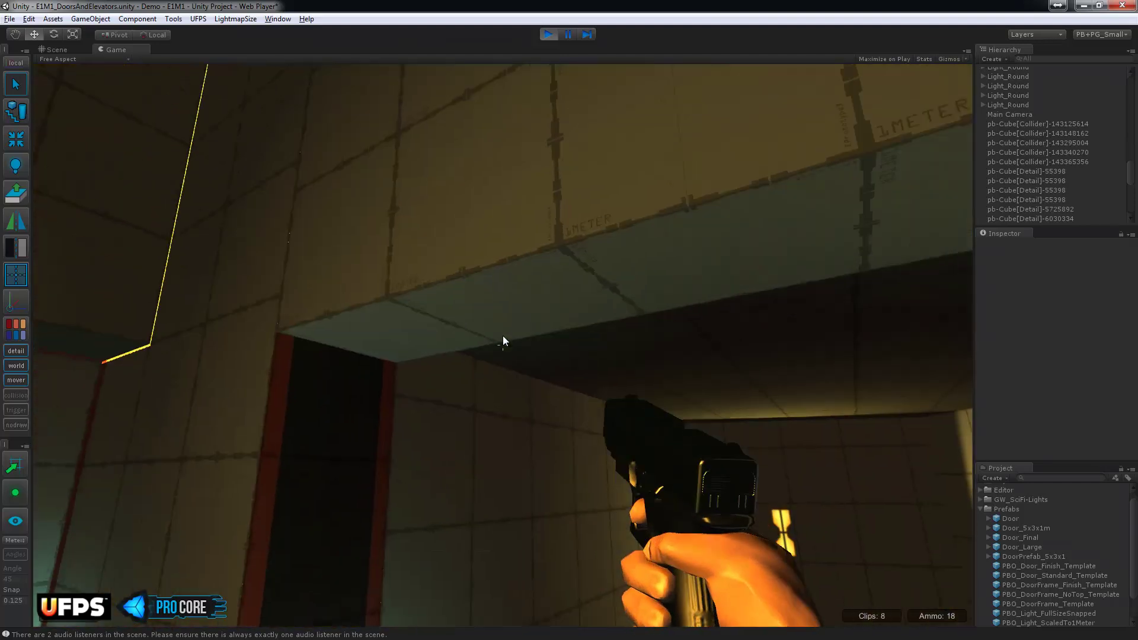
key("w")
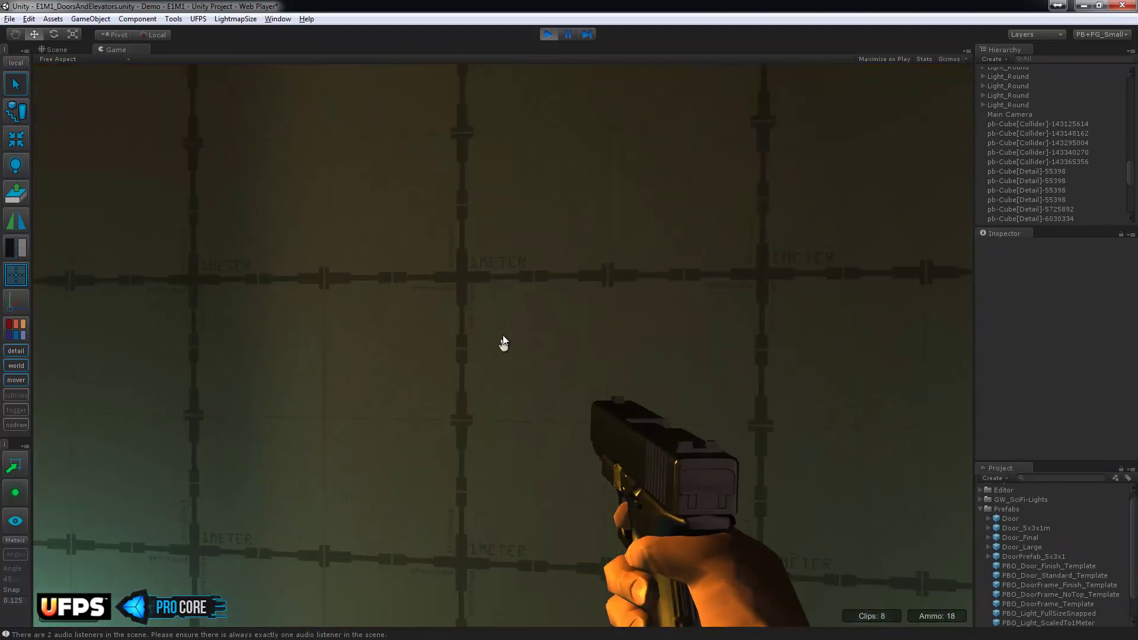
key("w")
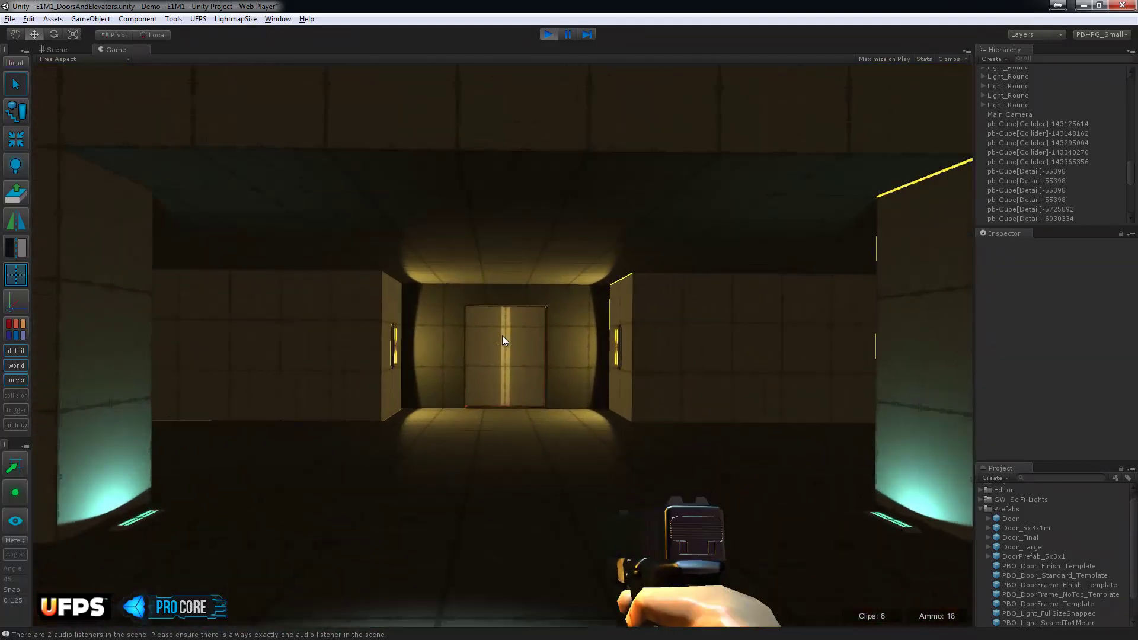
Walk through the final doorway, examine how far its door rises from both sides, and end the playtest.
key("w")
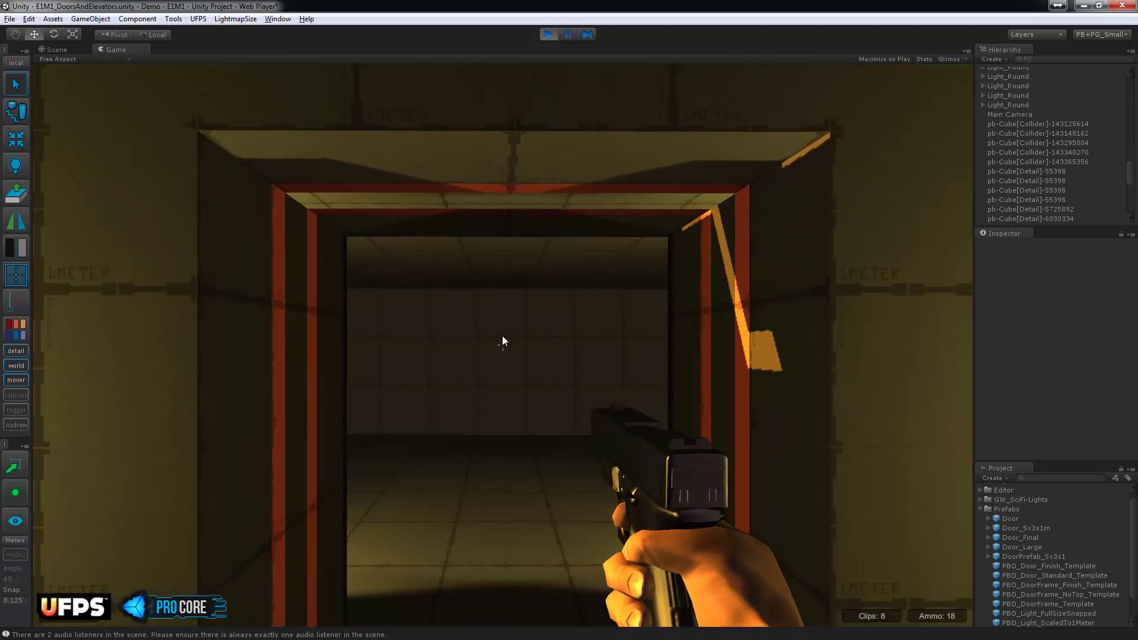
key("w")
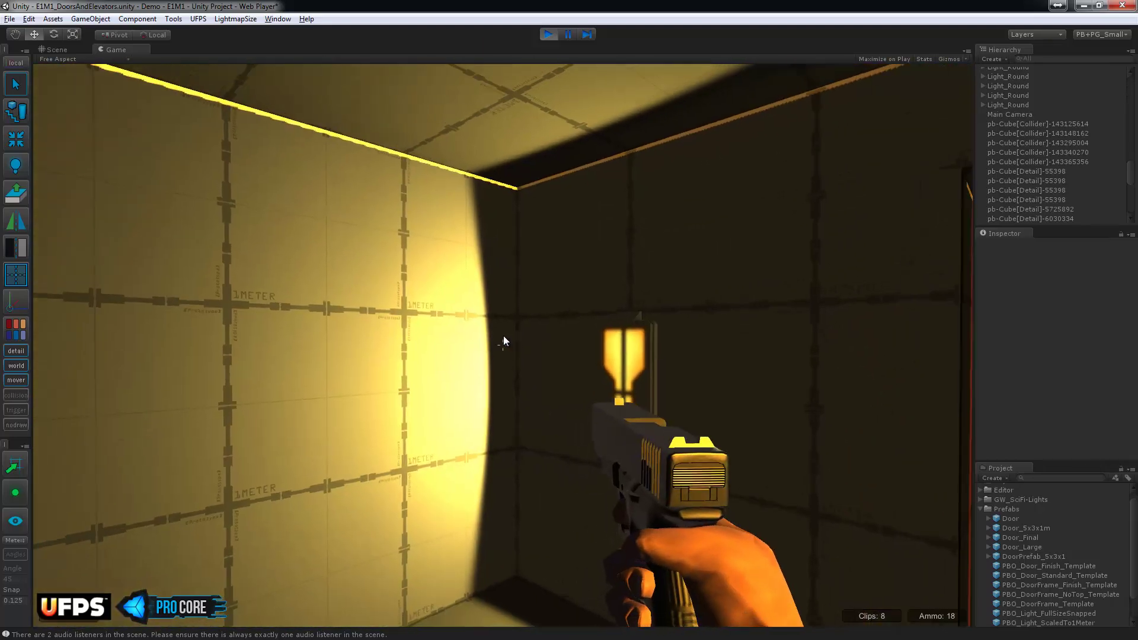
key("w")
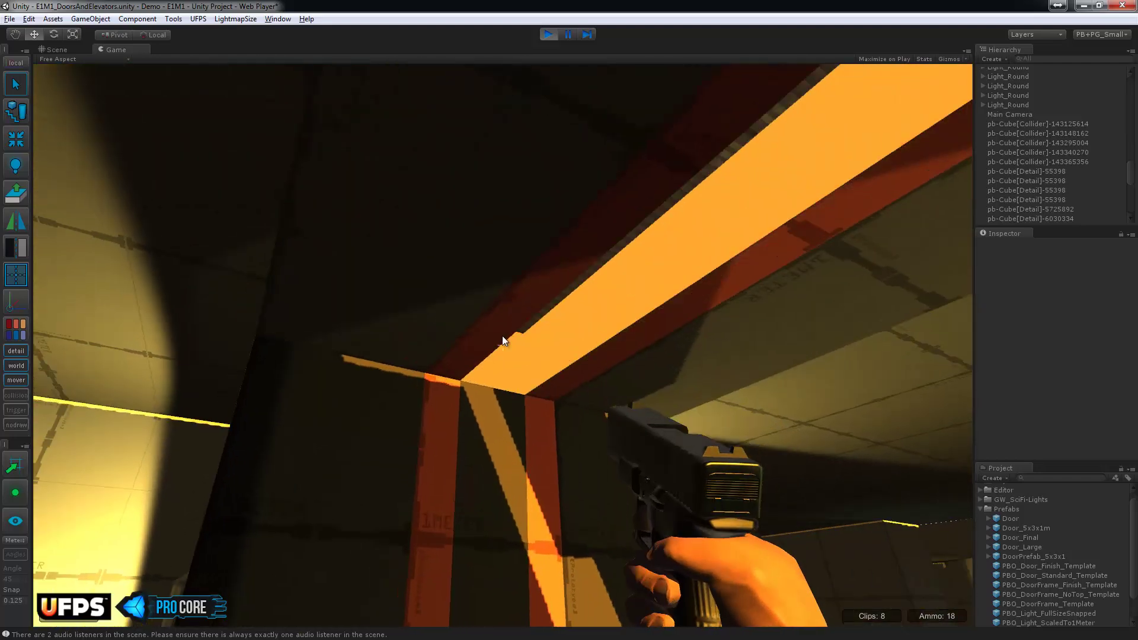
key("d")
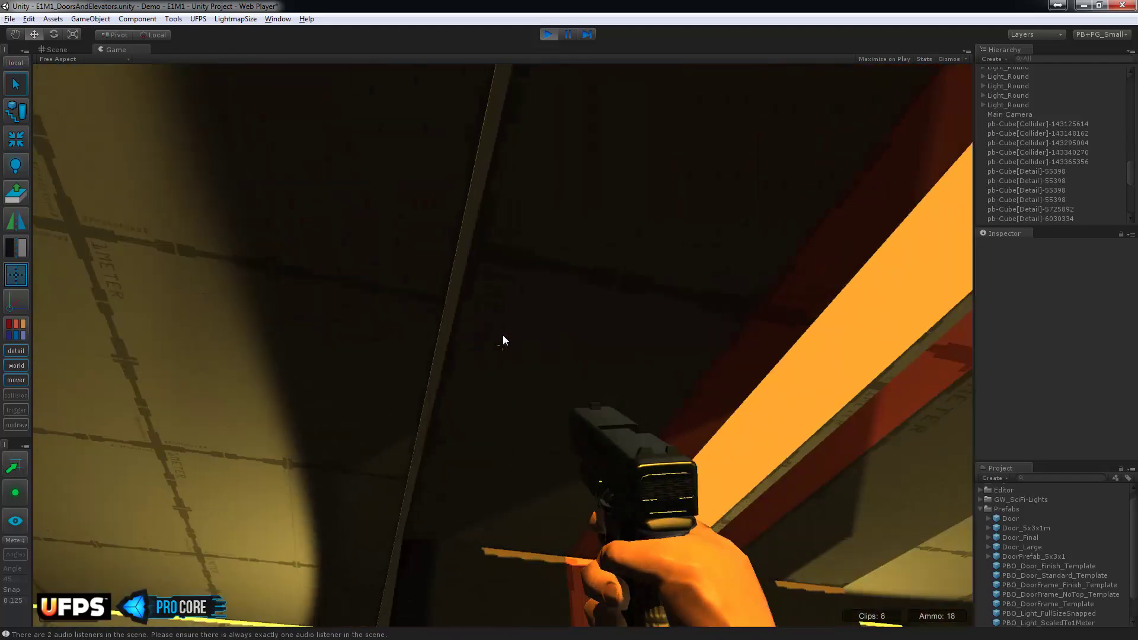
key("d")
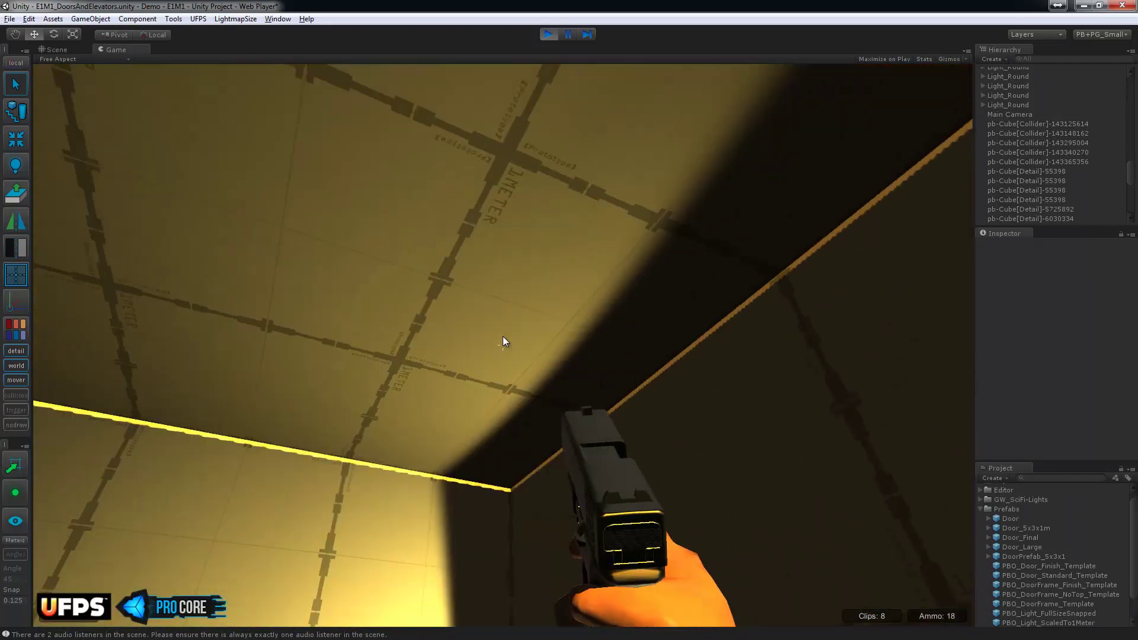
key("s")
key("w")
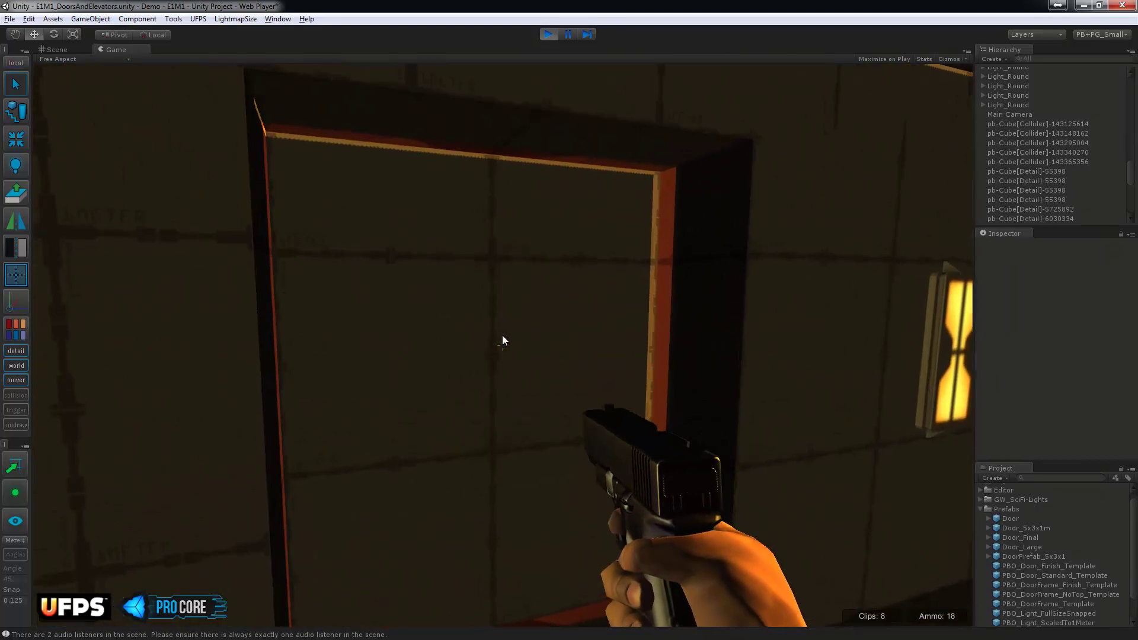
key("w")
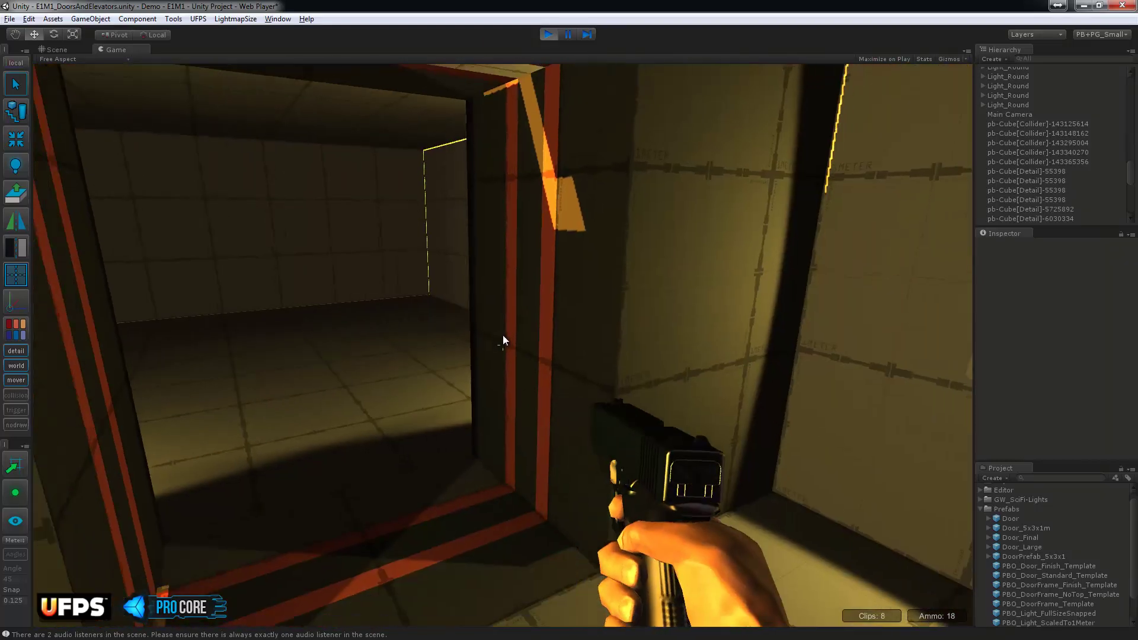
key("s")
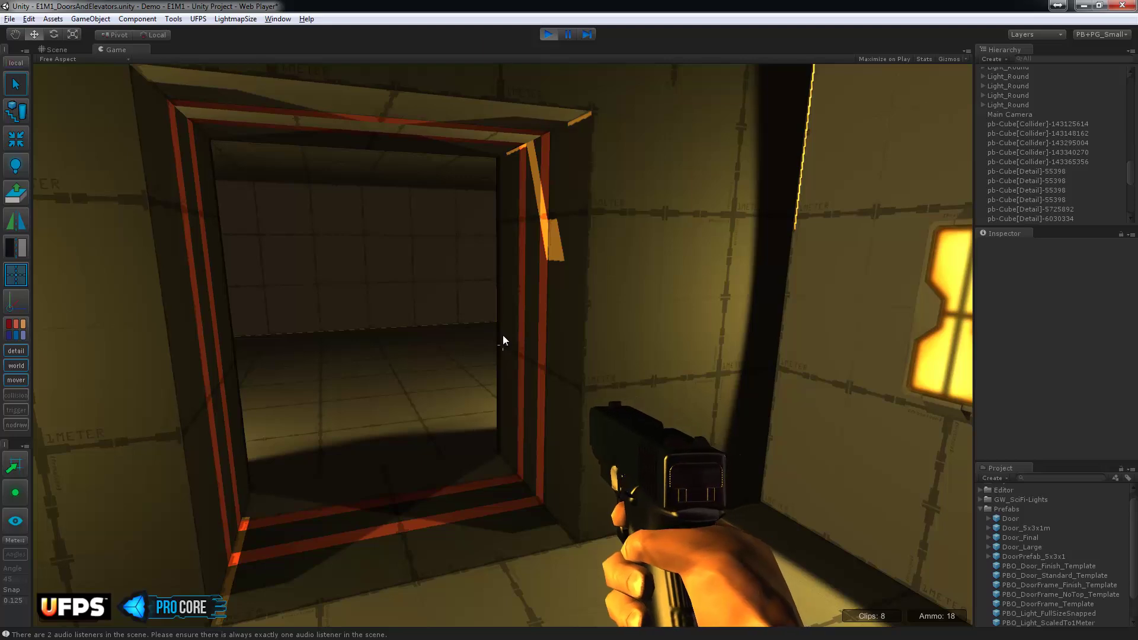
key("ctrl+p")
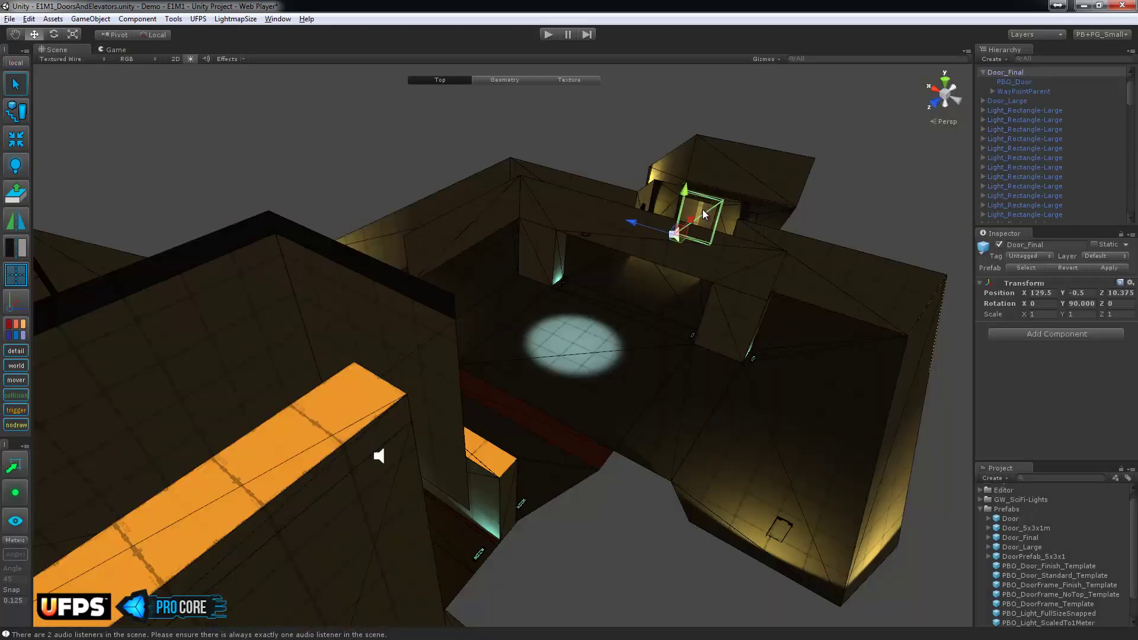
Lower Door_Final's upper waypoint WP2 to Y 2.375, near the top of the final doorway, and clear the selection.
key("f")
left_click_drag(641, 268, 595, 263, "alt")
scroll(587, 281, "up", 3)
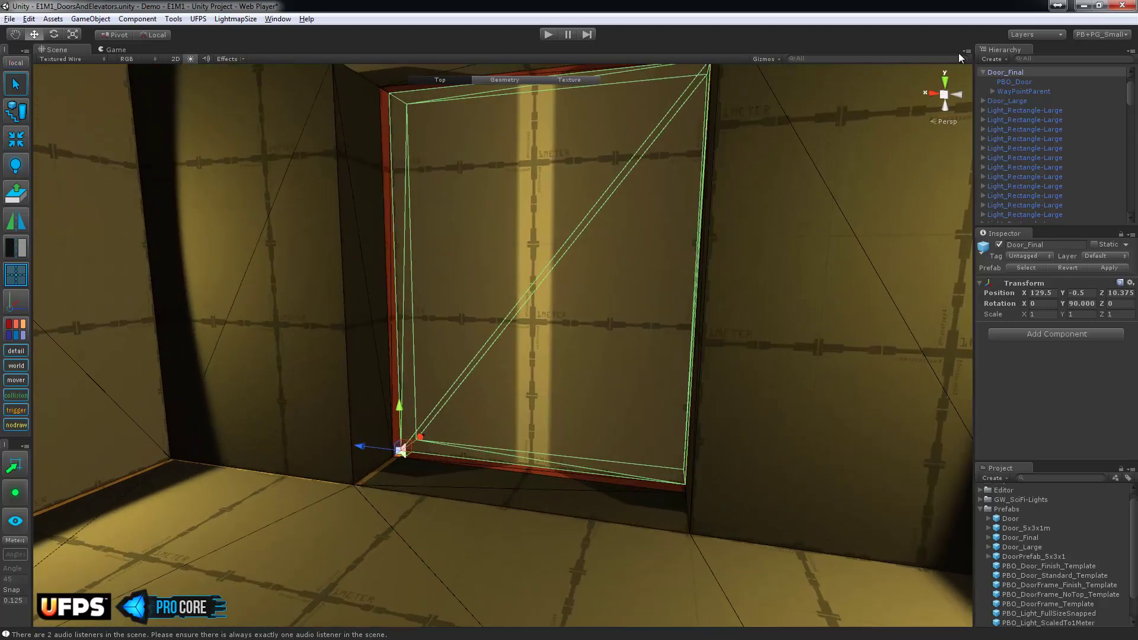
left_click(993, 92)
left_click(1018, 102)
left_click_drag(543, 310, 446, 397, "alt")
left_click(1014, 111)
left_click_drag(623, 308, 570, 244, "alt")
left_click_drag(451, 188, 434, 258)
left_click_drag(515, 304, 542, 307, "alt")
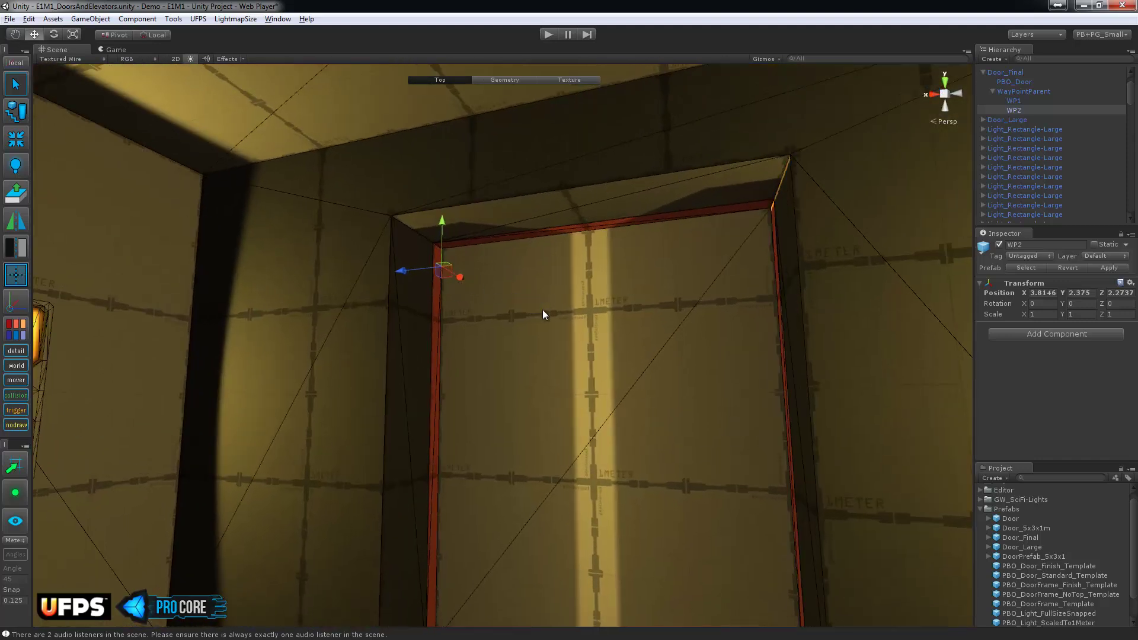
left_click_drag(558, 240, 485, 185, "alt")
left_click(446, 157)
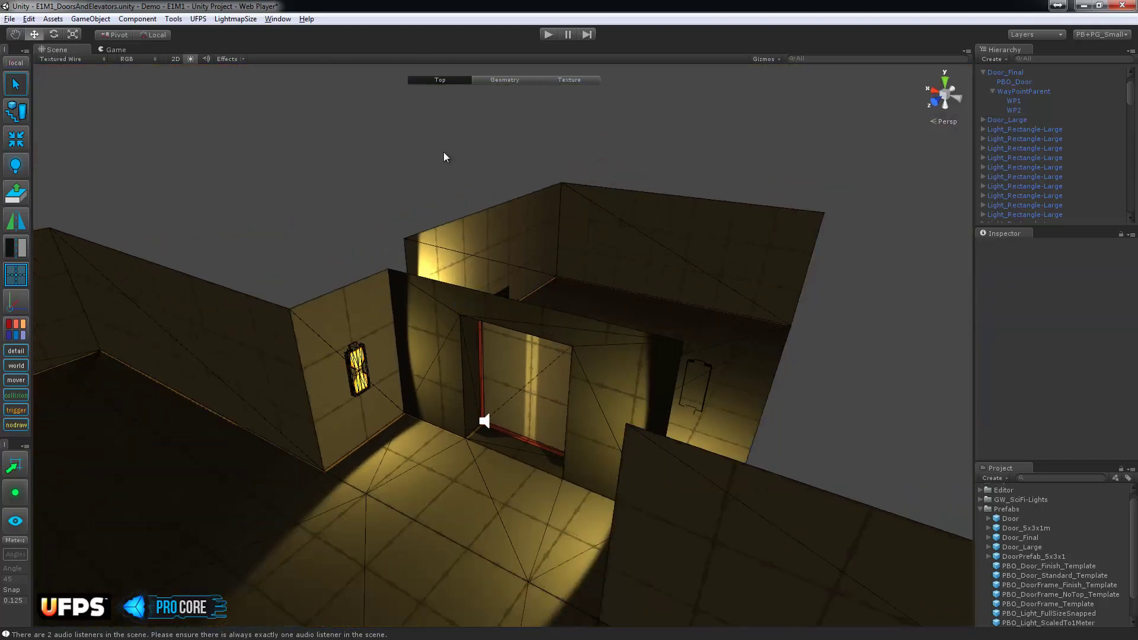